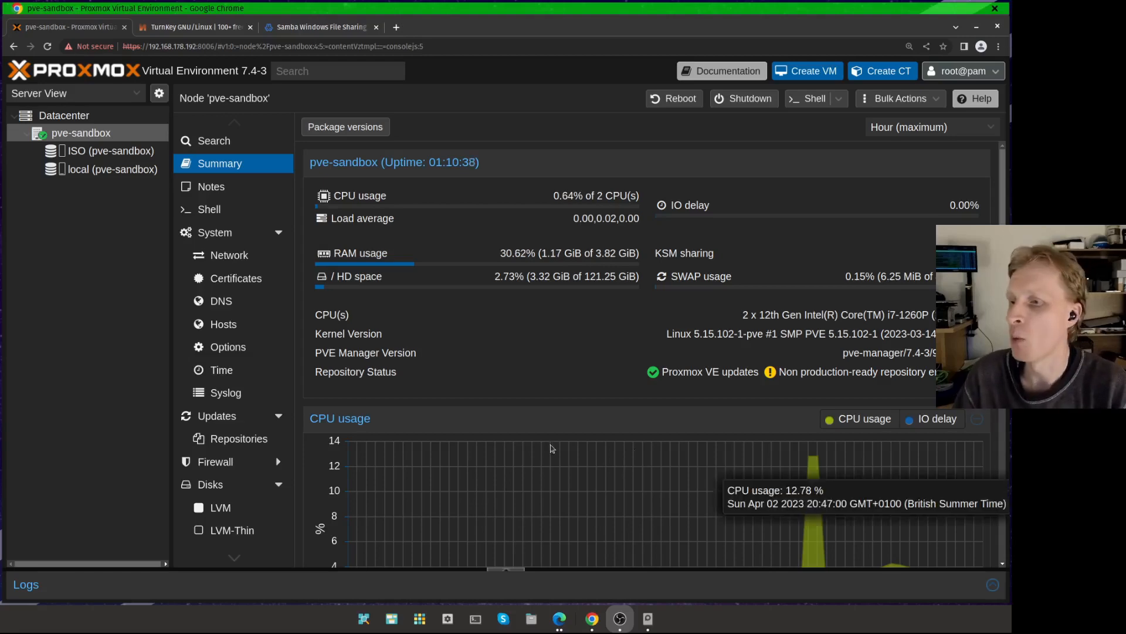
Step: Browse the TurnKey Linux app catalogue, clearing the files search and paging through the listed apps
click(200, 27)
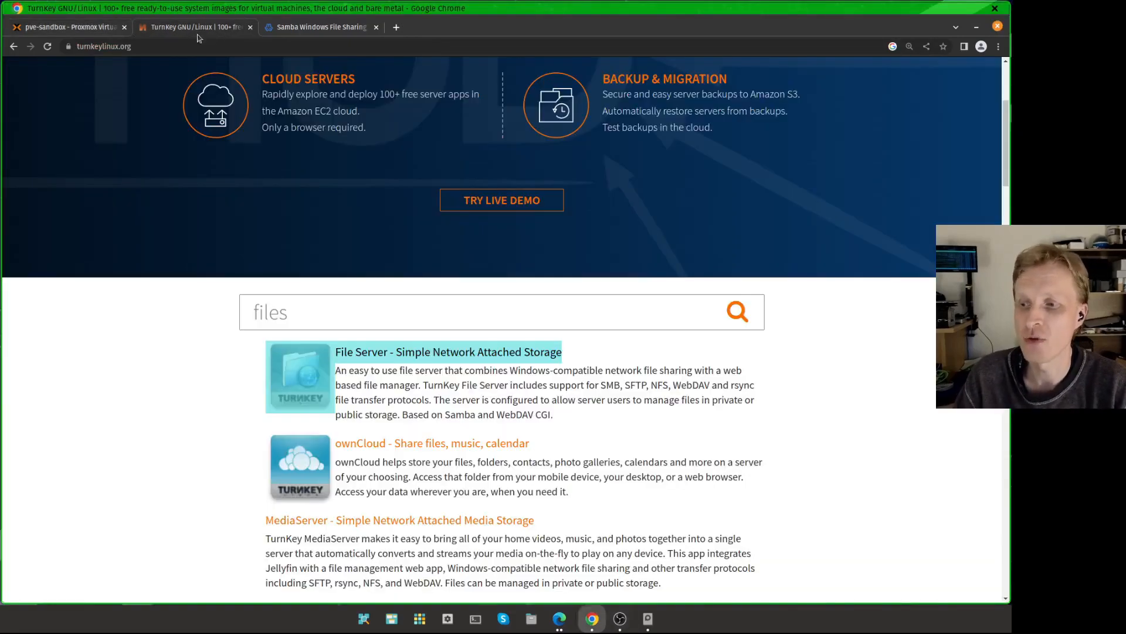
scroll(434, 339, up, 4)
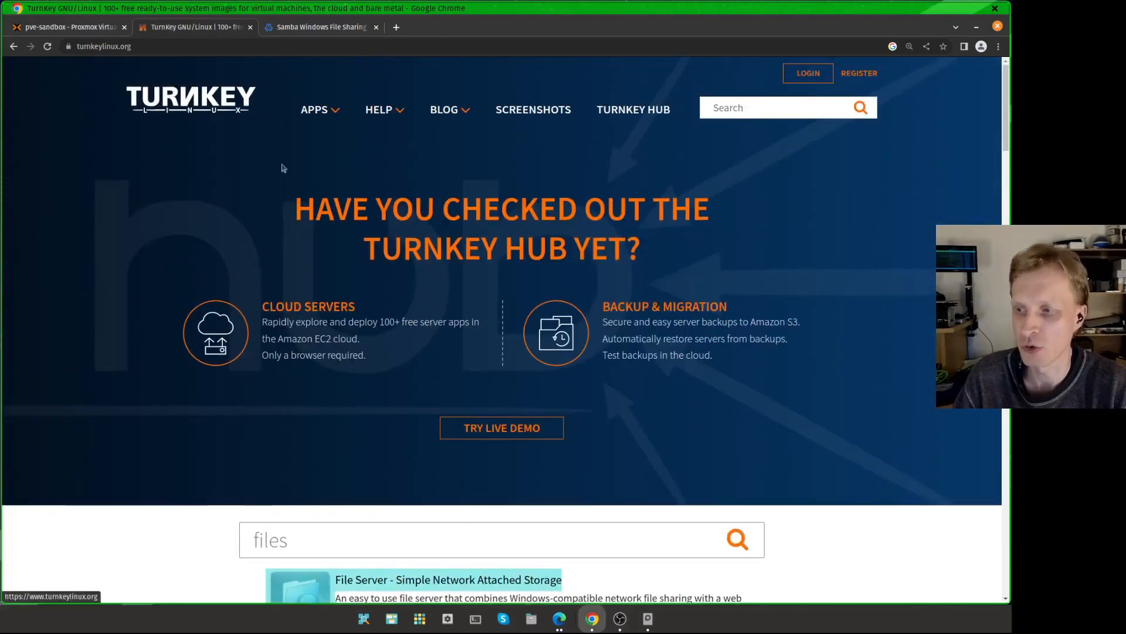
scroll(282, 168, down, 5)
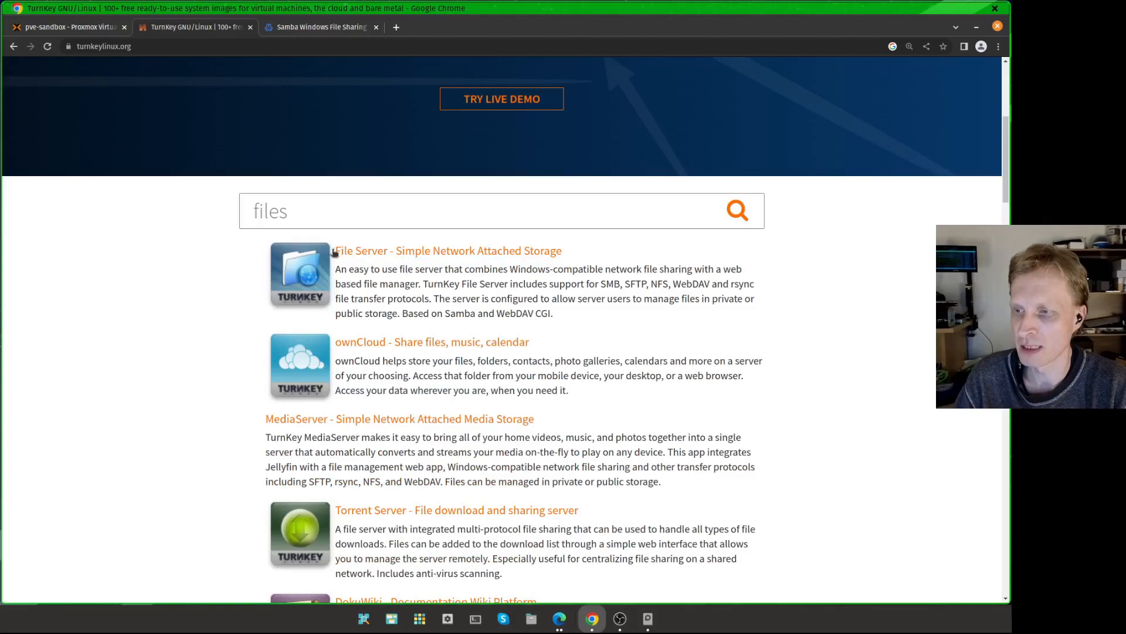
scroll(352, 282, up, 1)
drag(345, 298, 187, 283)
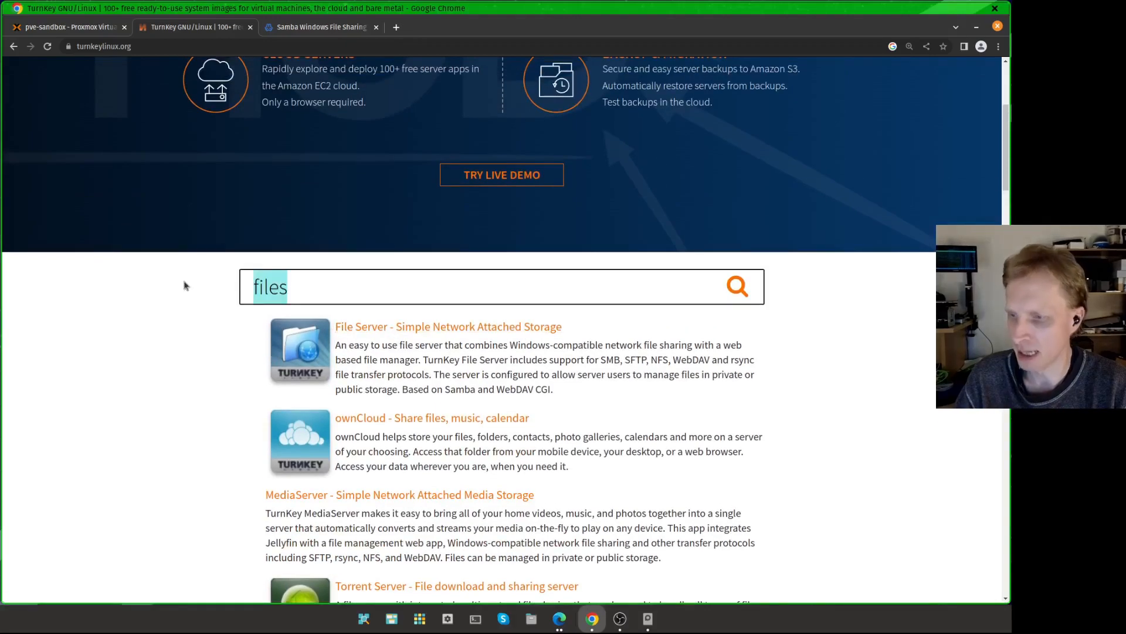
key(BackSpace)
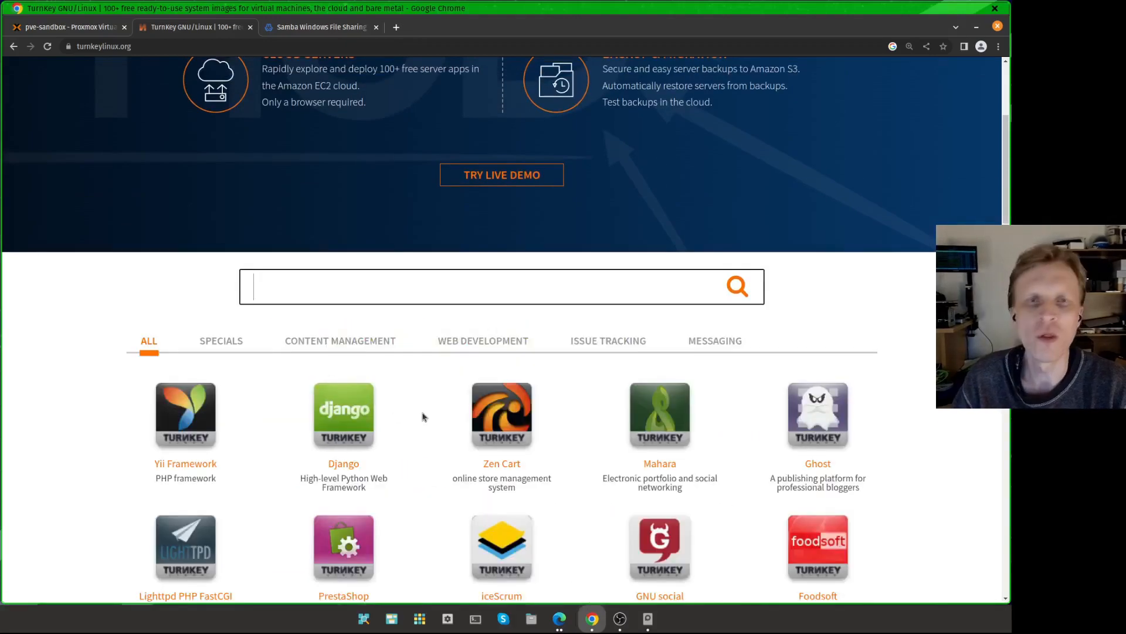
scroll(586, 419, down, 10)
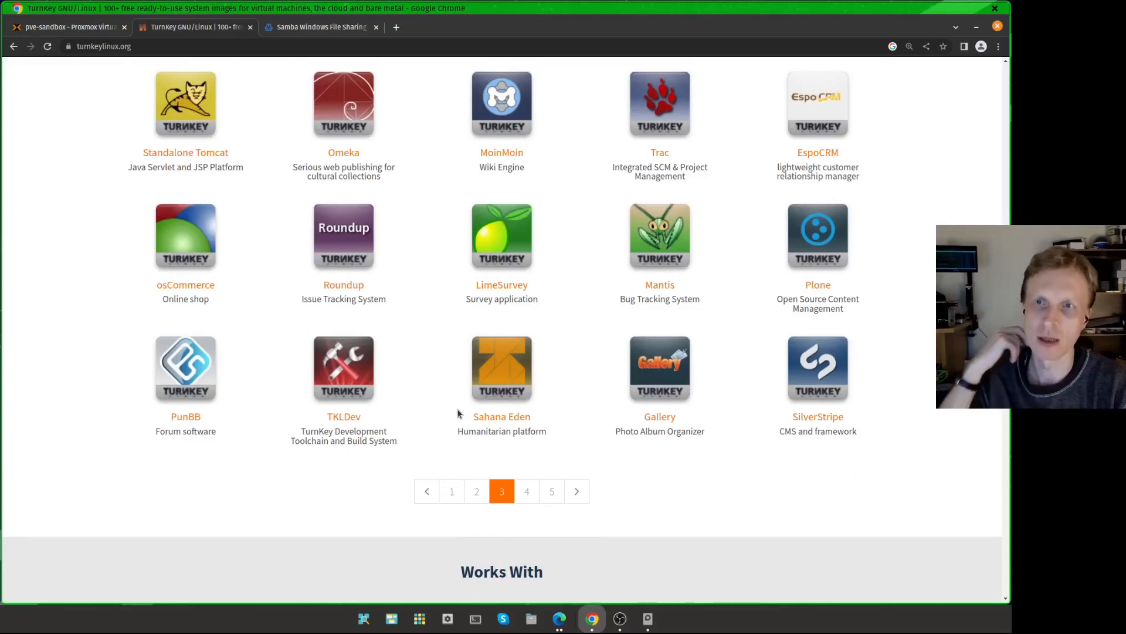
click(518, 491)
scroll(525, 452, up, 2)
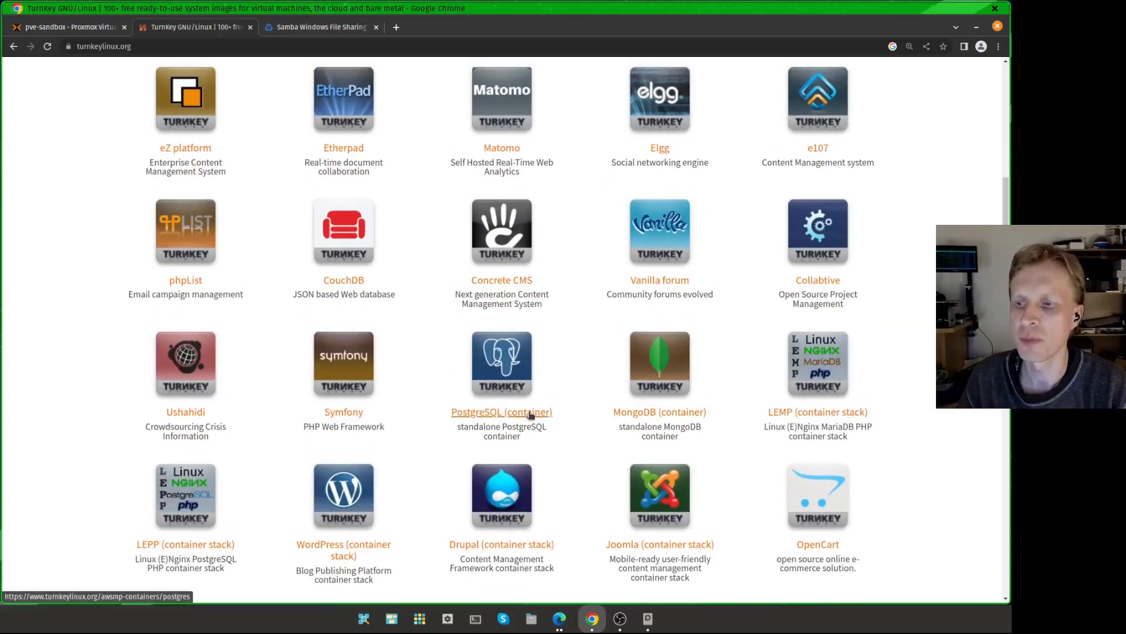
scroll(575, 396, down, 4)
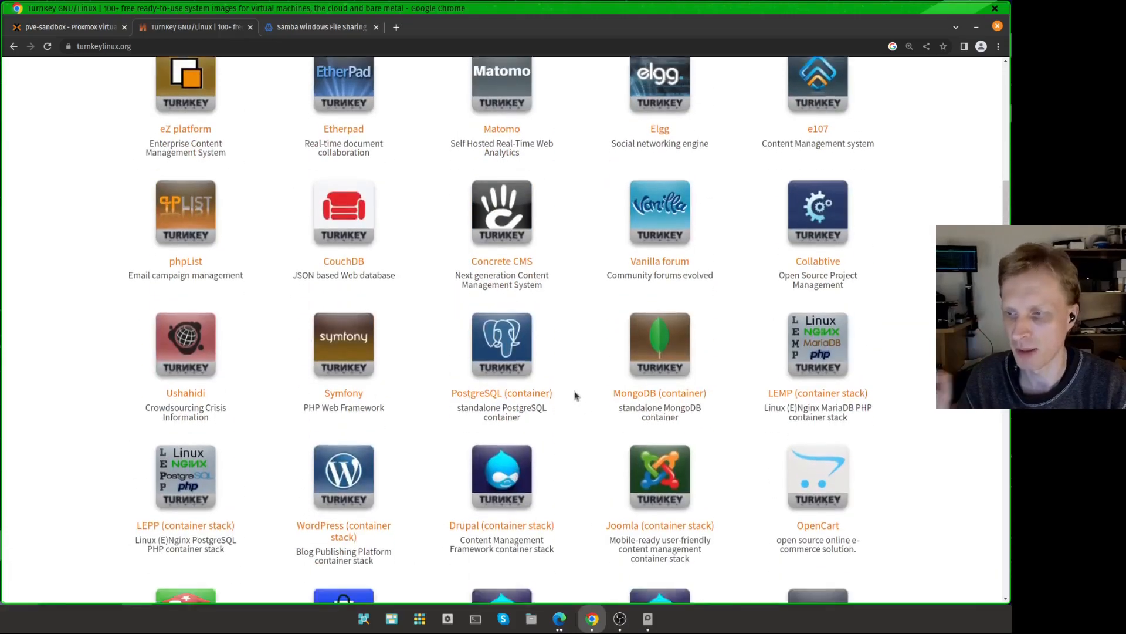
scroll(575, 396, up, 12)
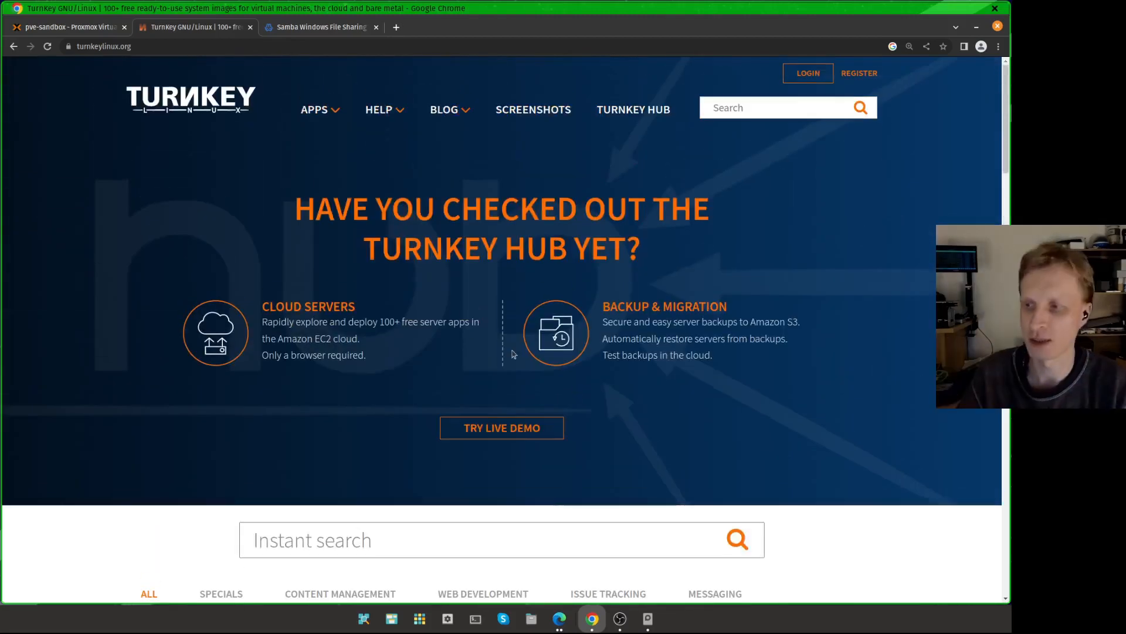
Step: Open the CT templates of the ISO storage and browse the list of downloadable container templates
click(57, 29)
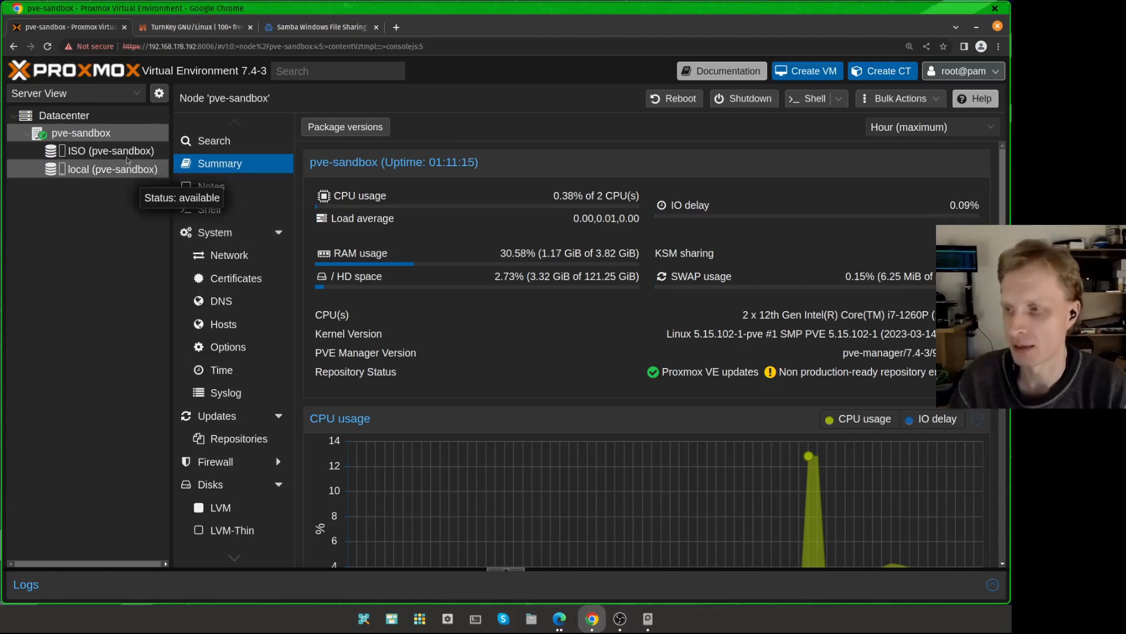
click(62, 156)
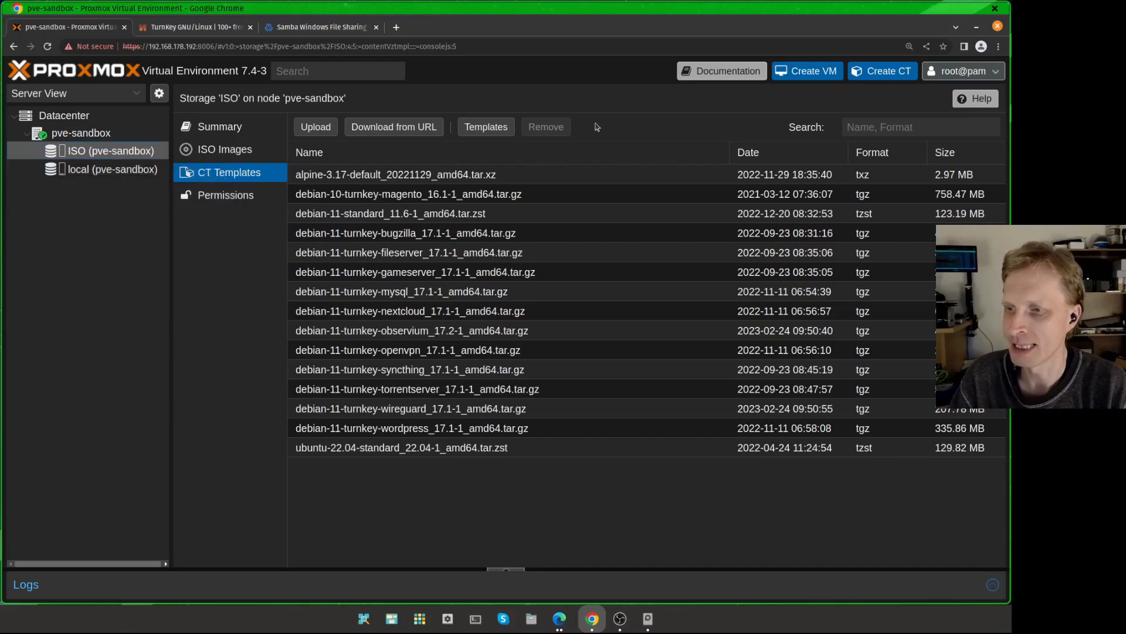
click(493, 127)
scroll(644, 317, down, 15)
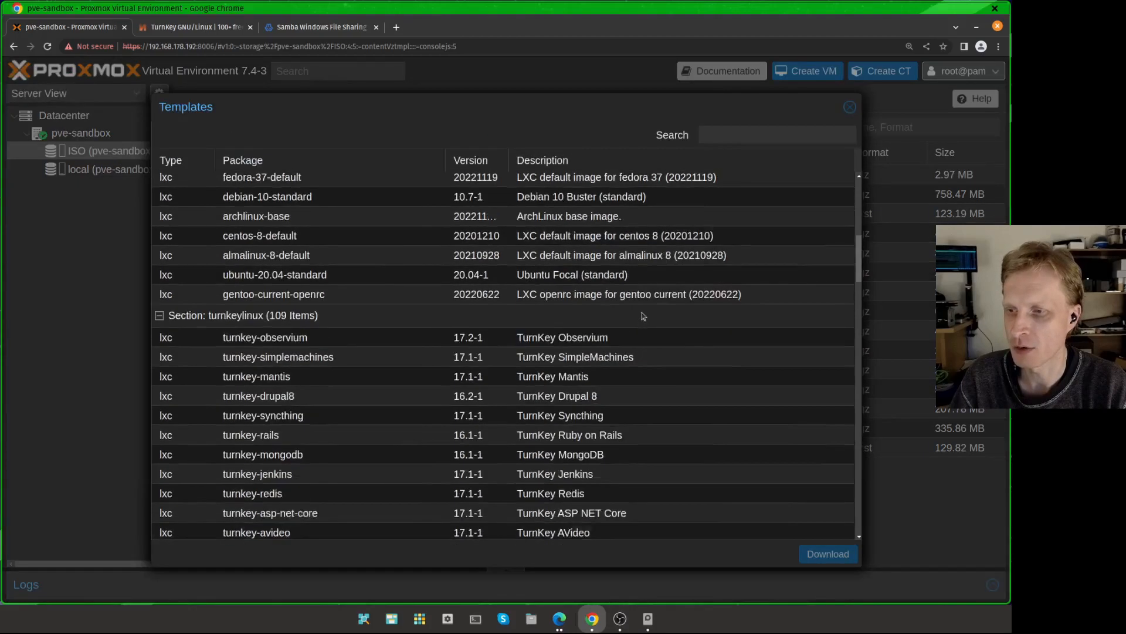
scroll(593, 270, down, 15)
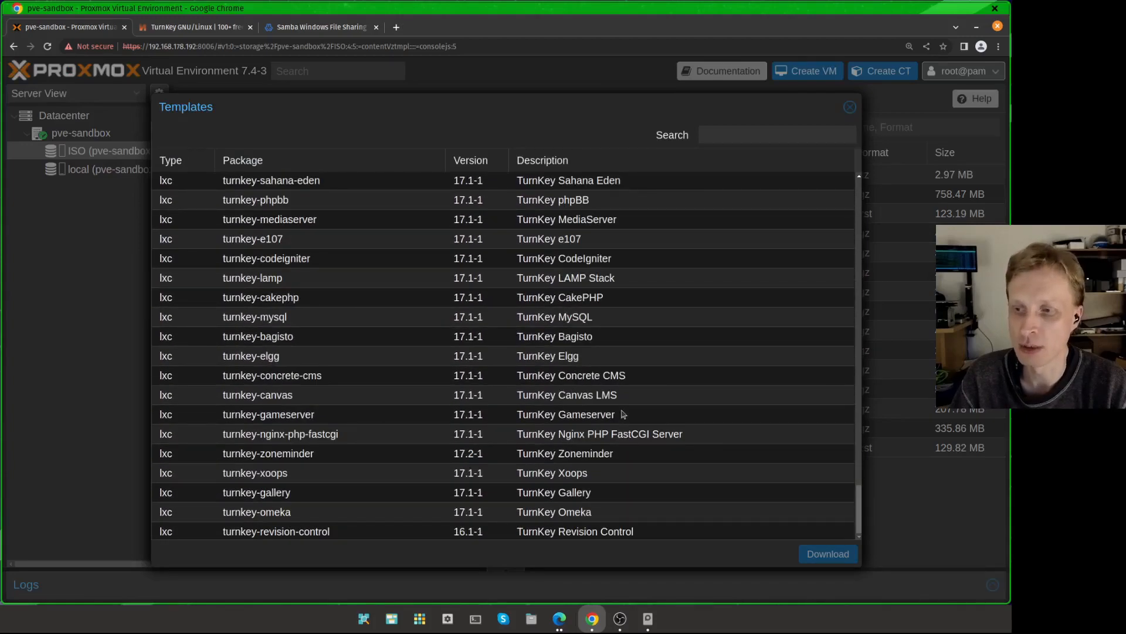
click(602, 223)
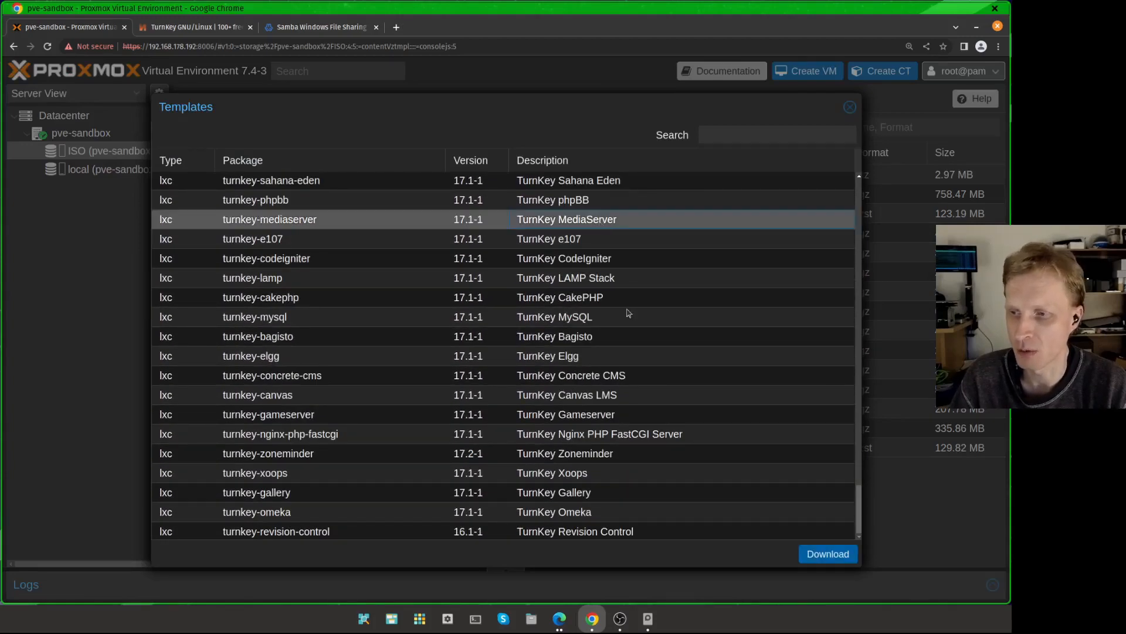
click(601, 415)
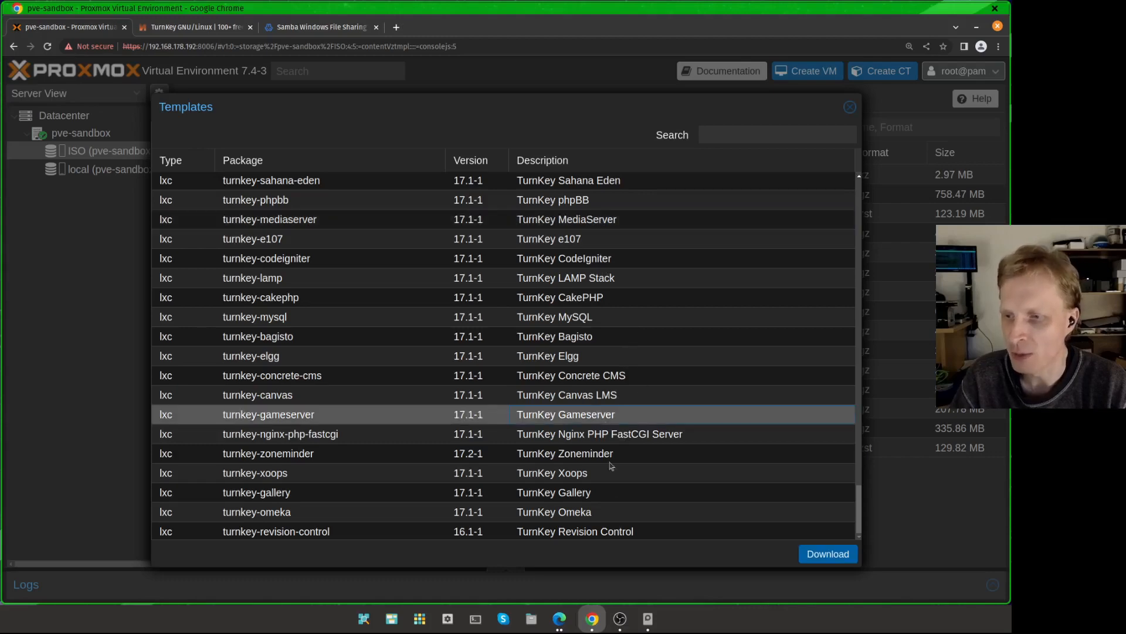
scroll(590, 411, up, 5)
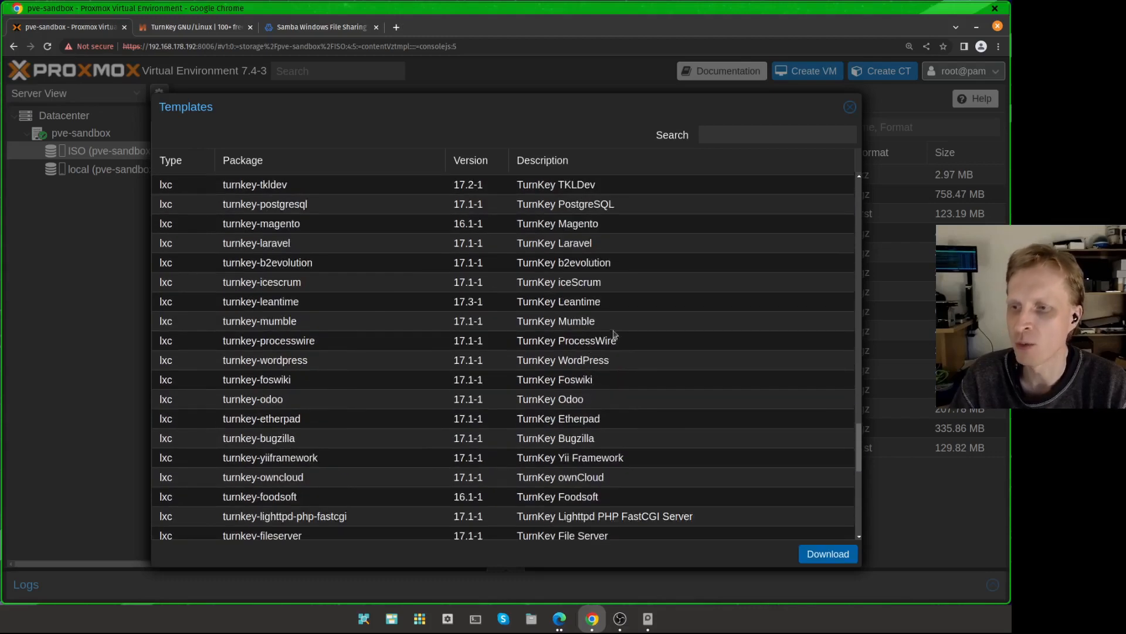
click(596, 361)
scroll(617, 324, up, 2)
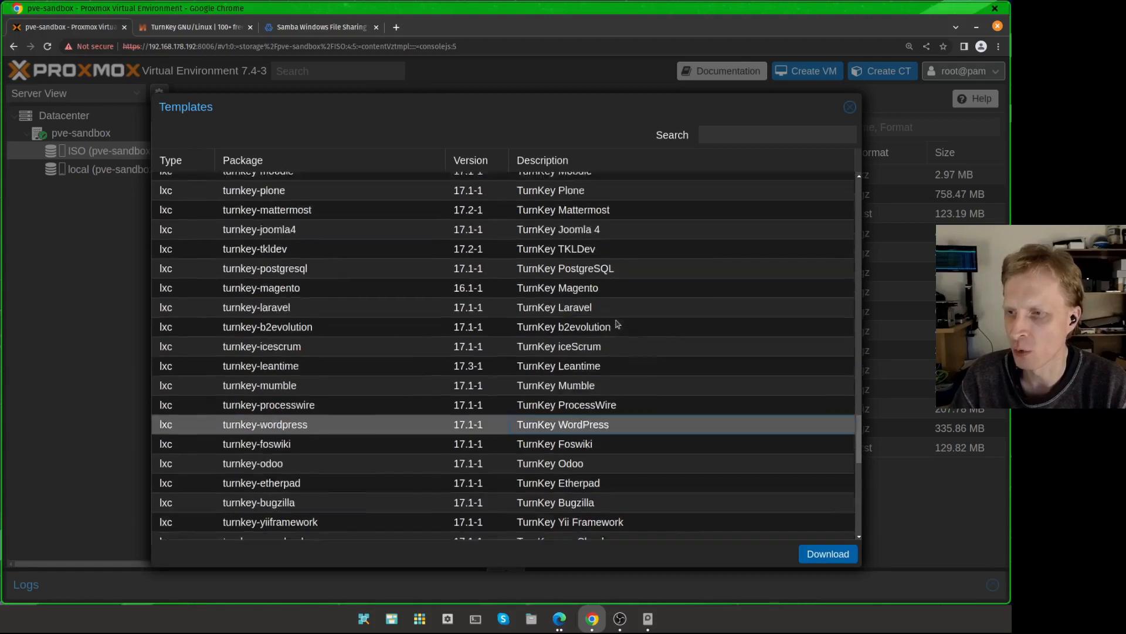
scroll(617, 324, up, 2)
scroll(592, 340, up, 8)
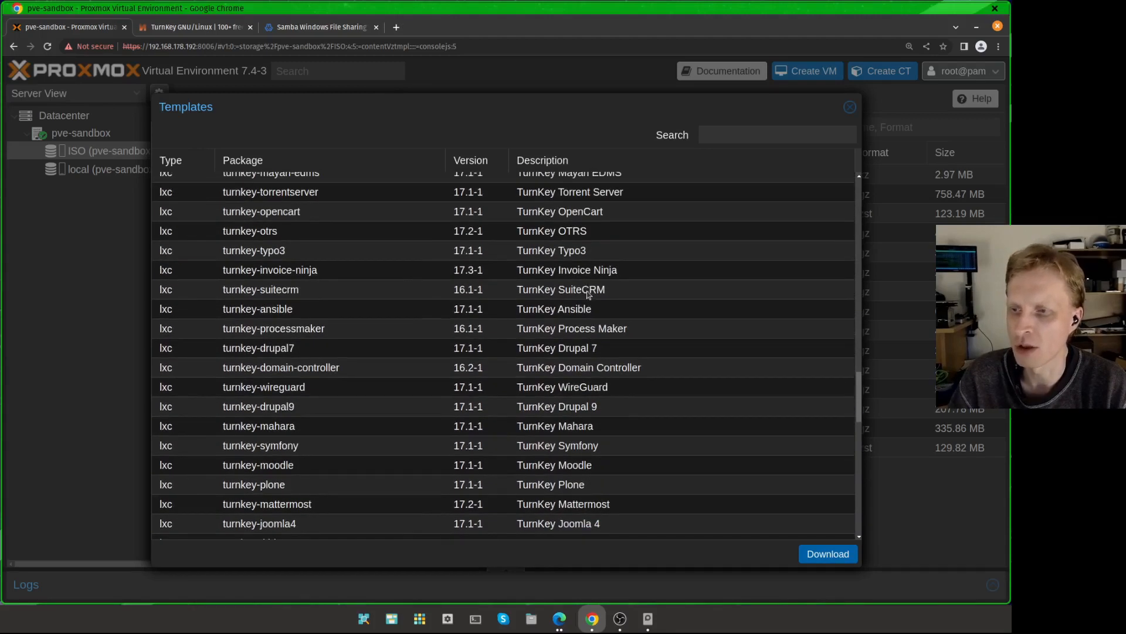
scroll(590, 308, up, 4)
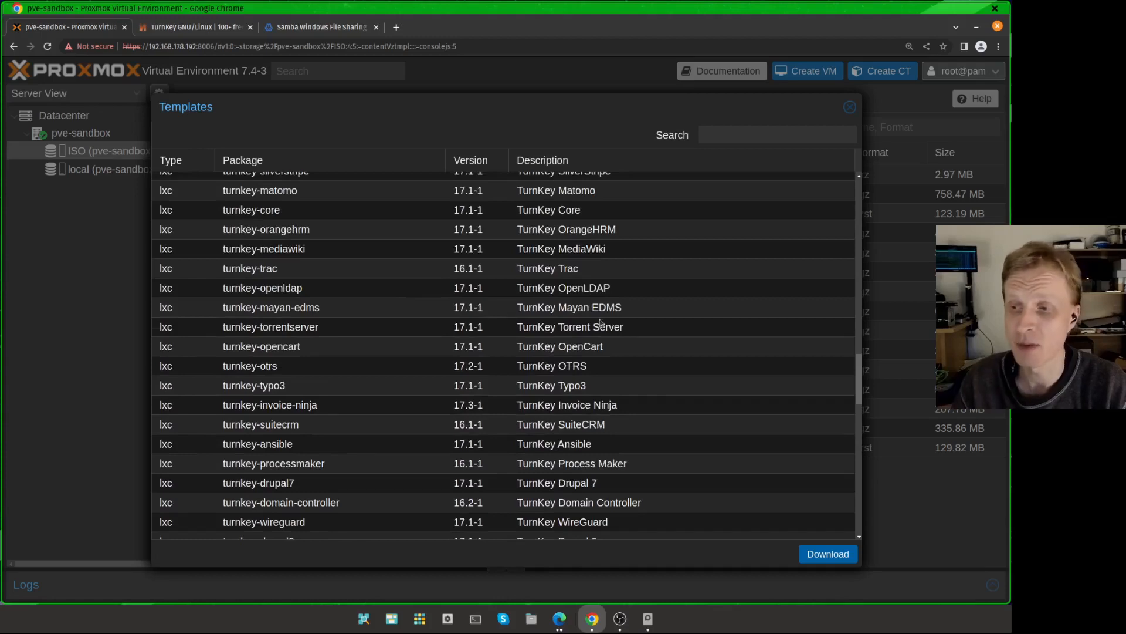
click(849, 107)
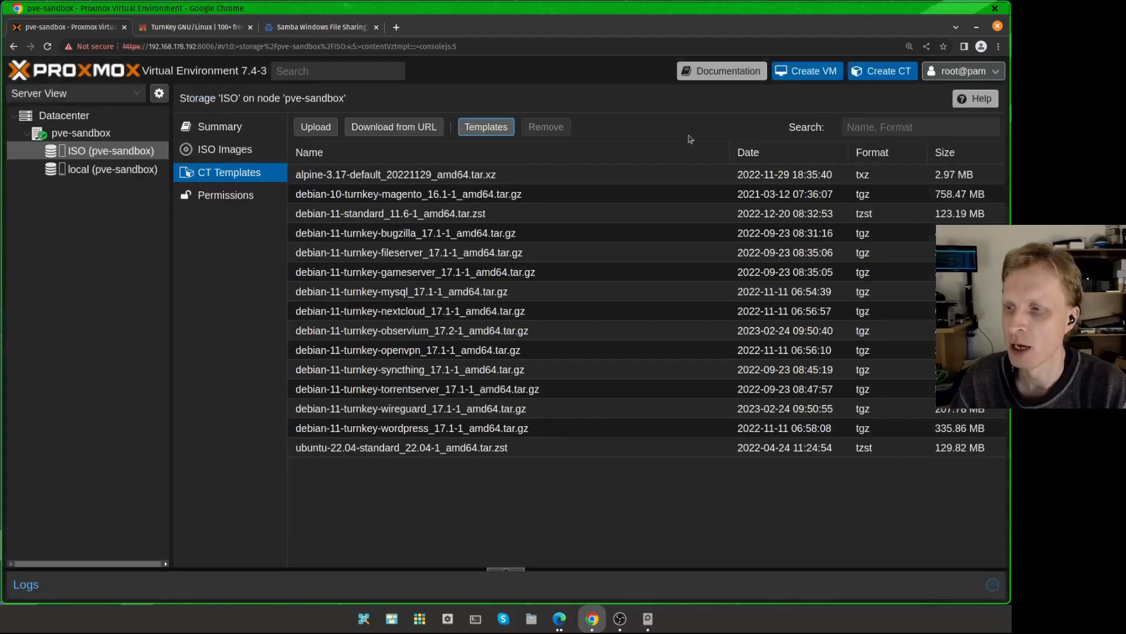
Step: Run pveam update in the node's shell to refresh the container template list
click(102, 141)
click(210, 209)
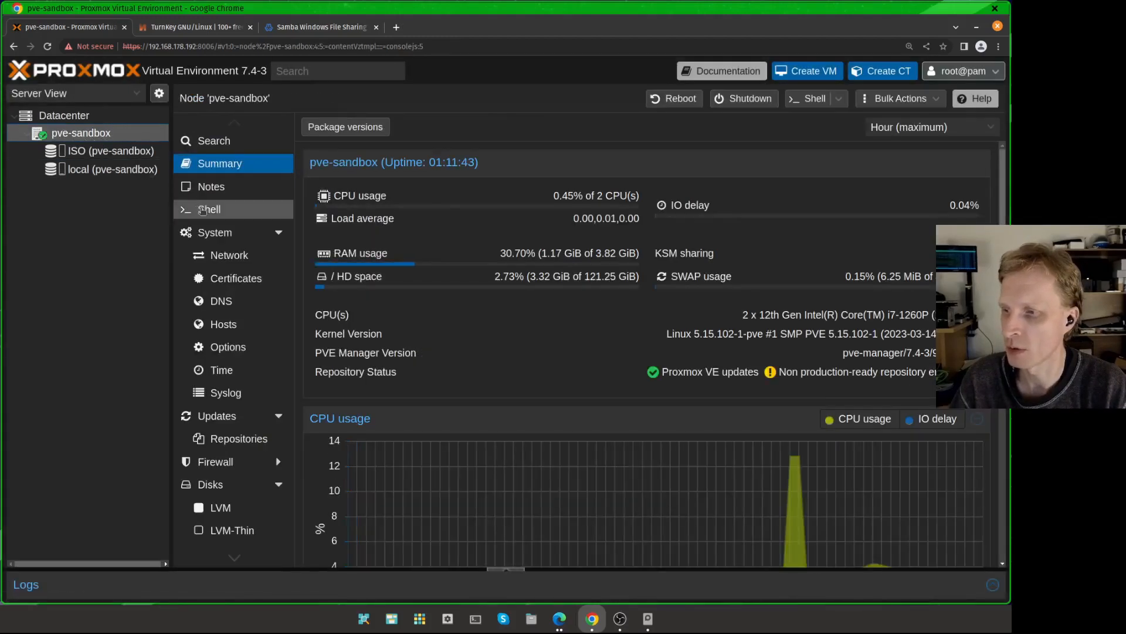
text(pveam p)
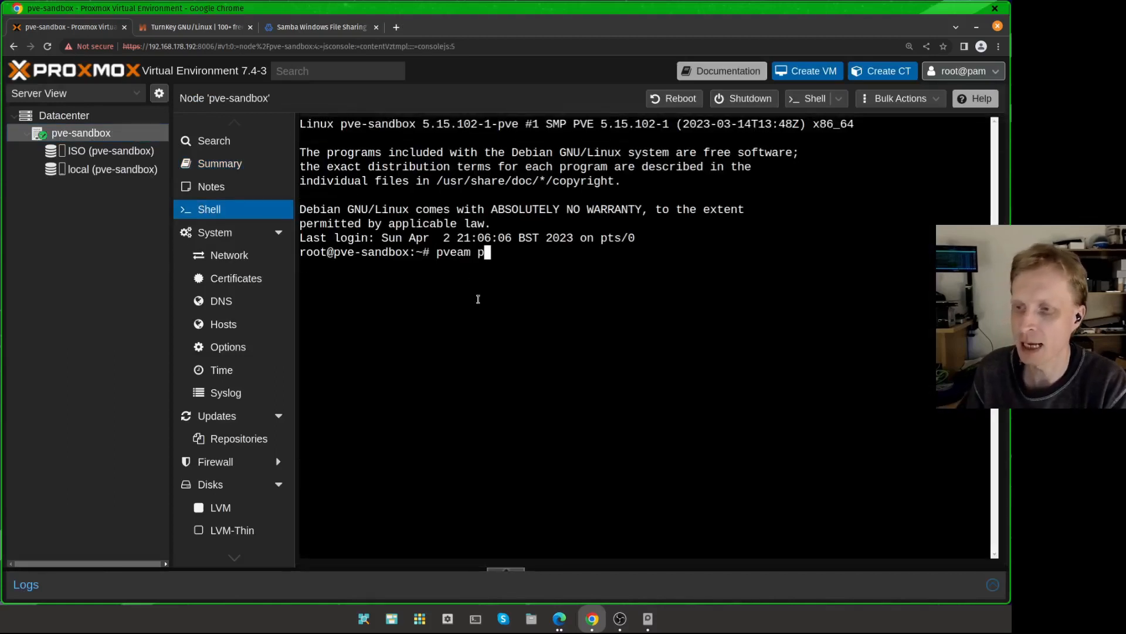
key(BackSpace)
text(update d)
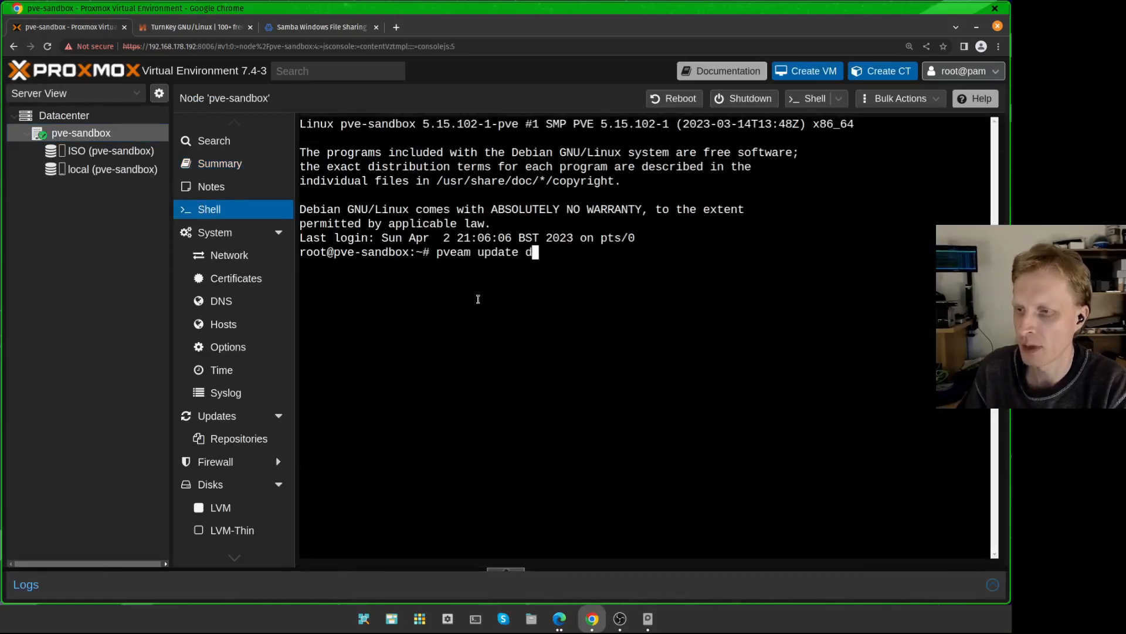
key(BackSpace)
key(Return)
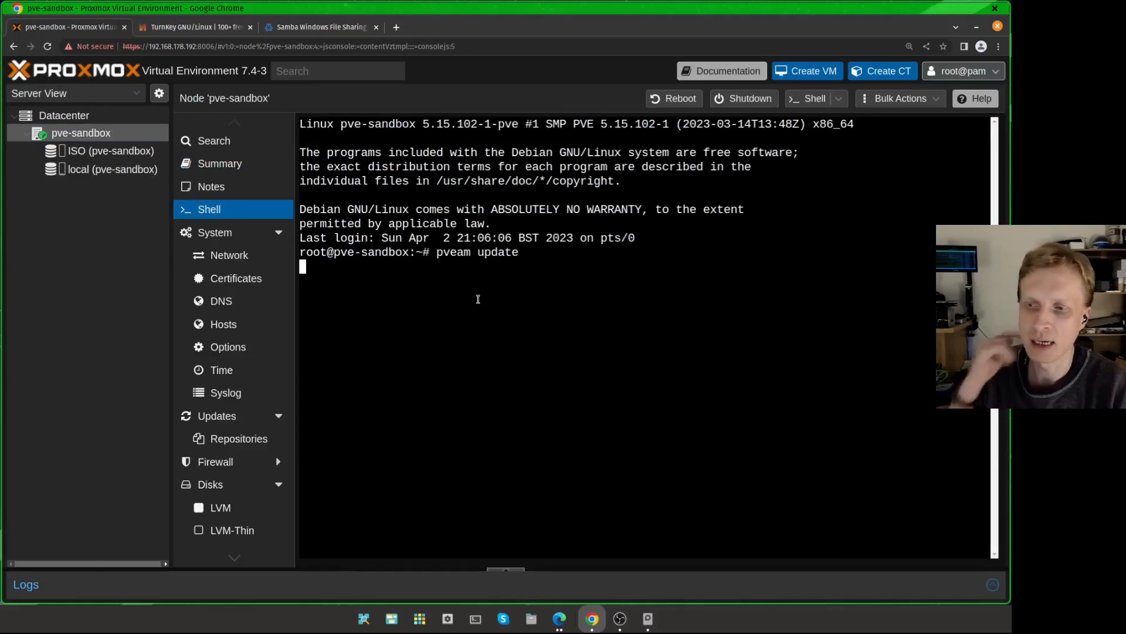
triple_click(333, 270)
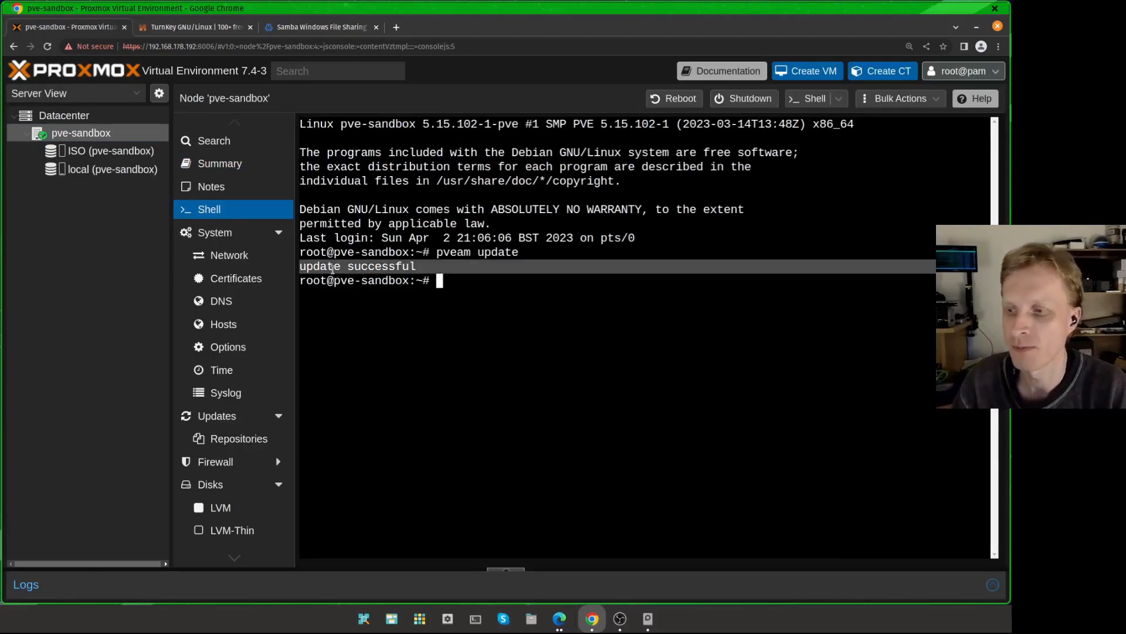
Step: Search the container template catalogue for fileser, select the TurnKey File Server template and close the dialog
click(81, 156)
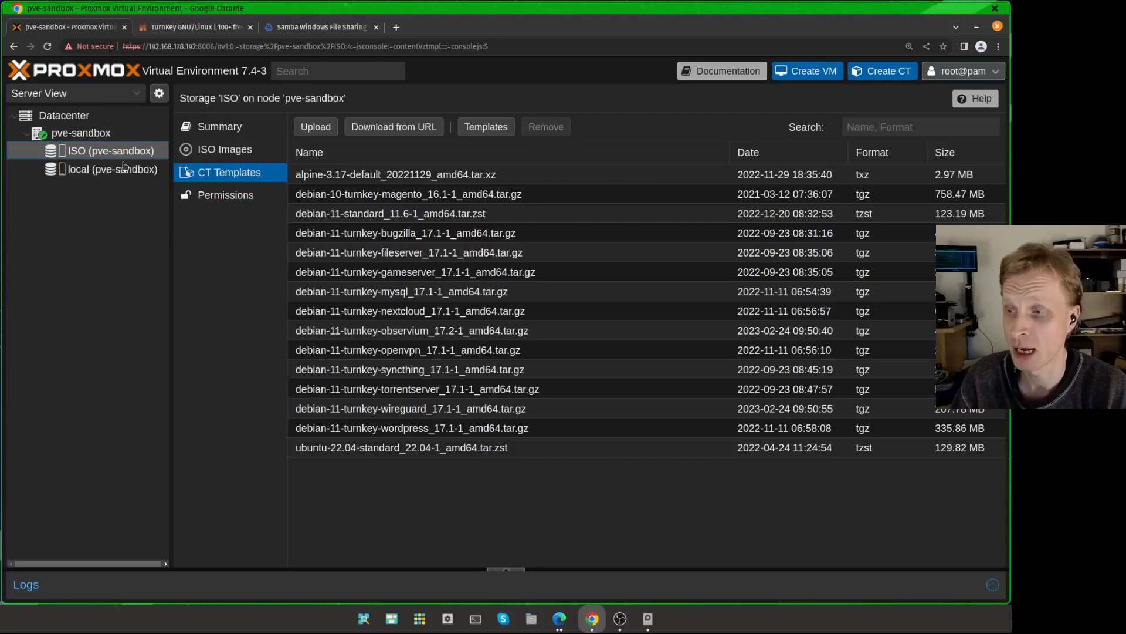
click(485, 129)
scroll(528, 352, down, 10)
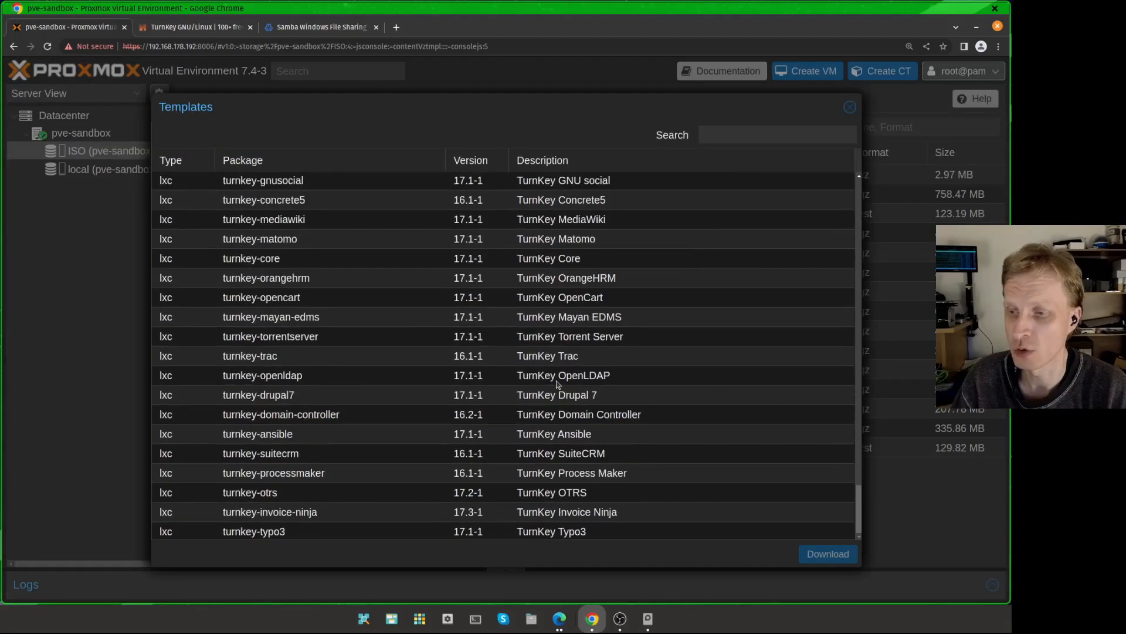
scroll(559, 377, up, 10)
click(735, 135)
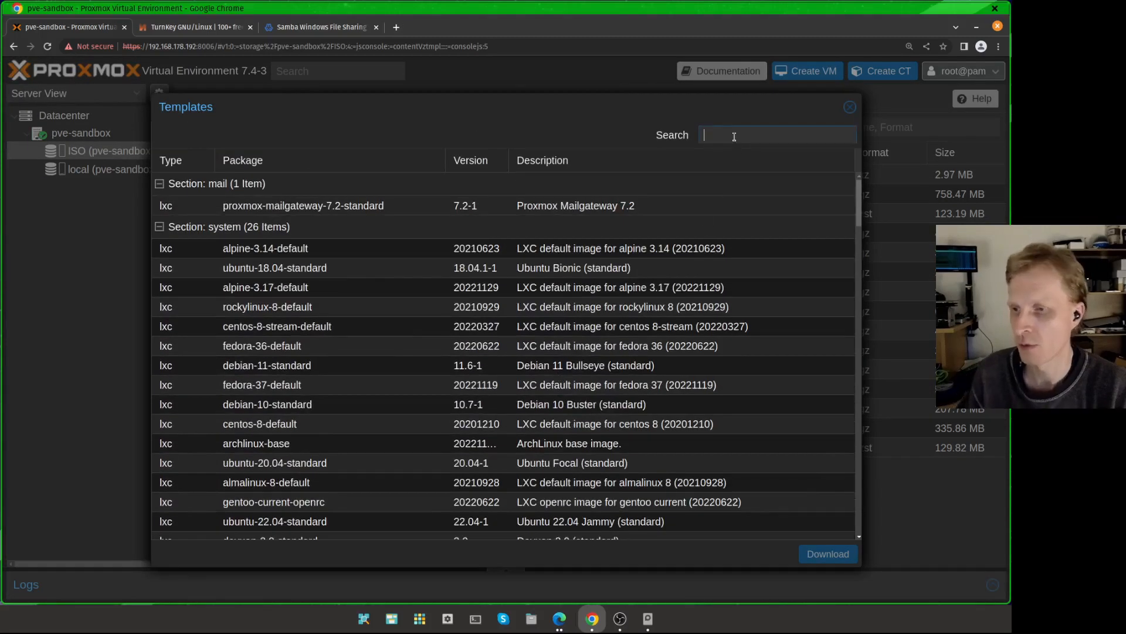
text(fileser)
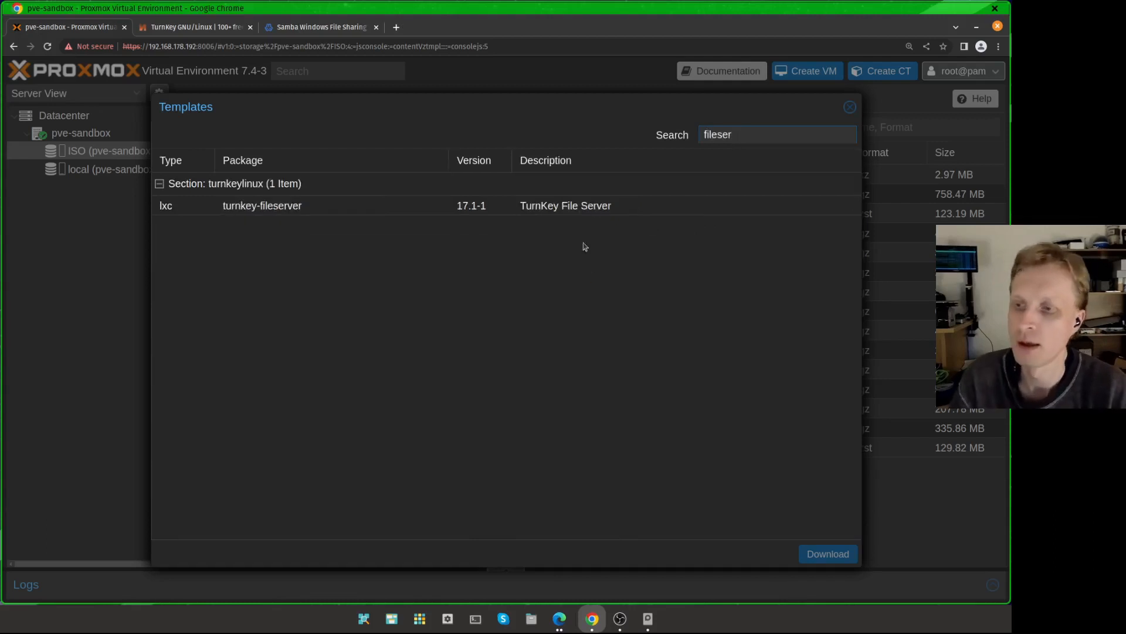
drag(750, 139, 666, 143)
click(725, 137)
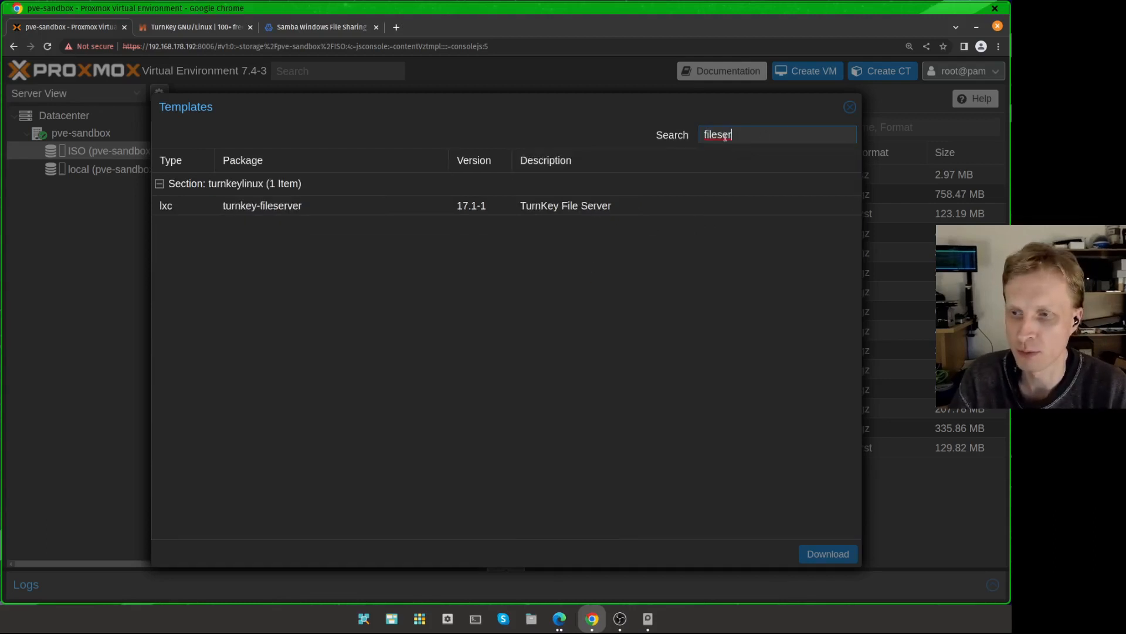
click(590, 208)
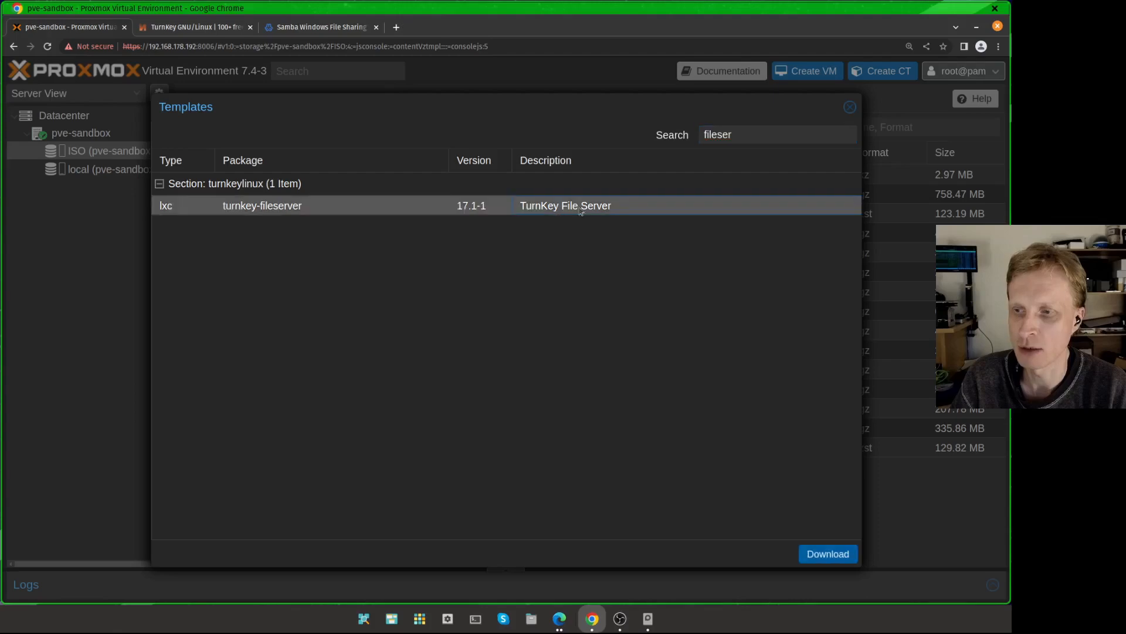
click(850, 110)
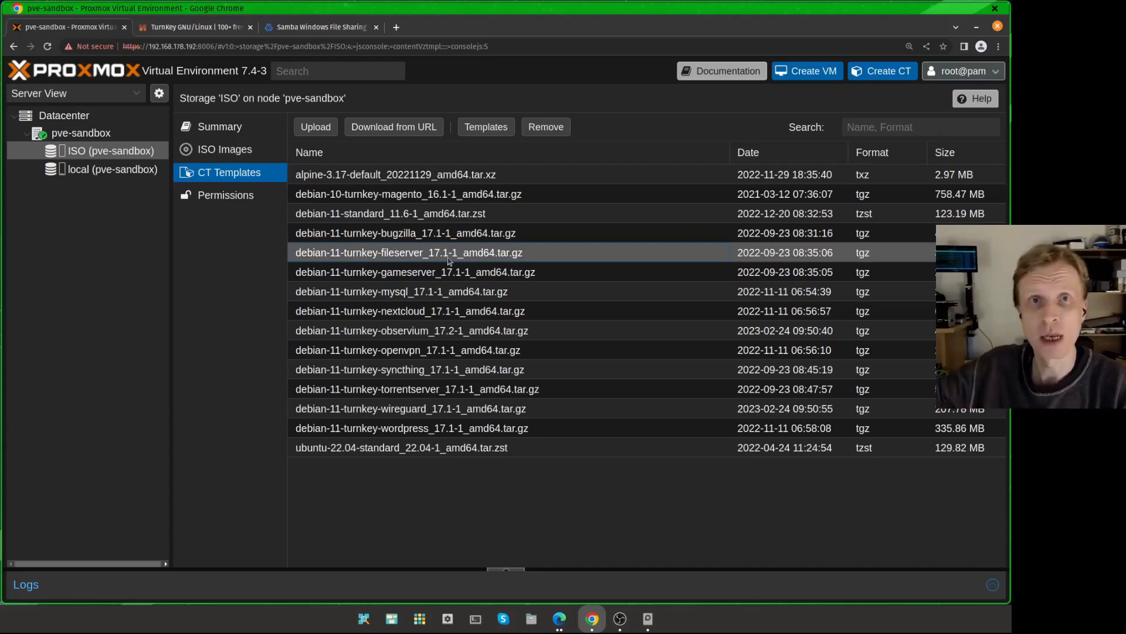
Step: Start creating a new LXC container with hostname fs-yt and the unprivileged container option turned off
click(898, 75)
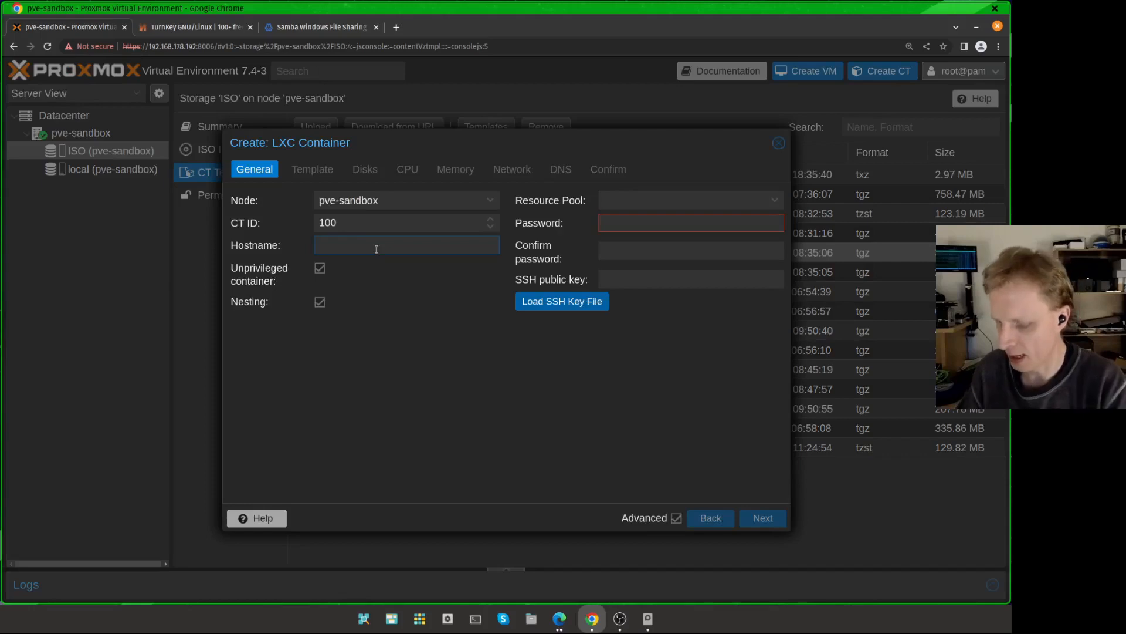
text(fs-yt)
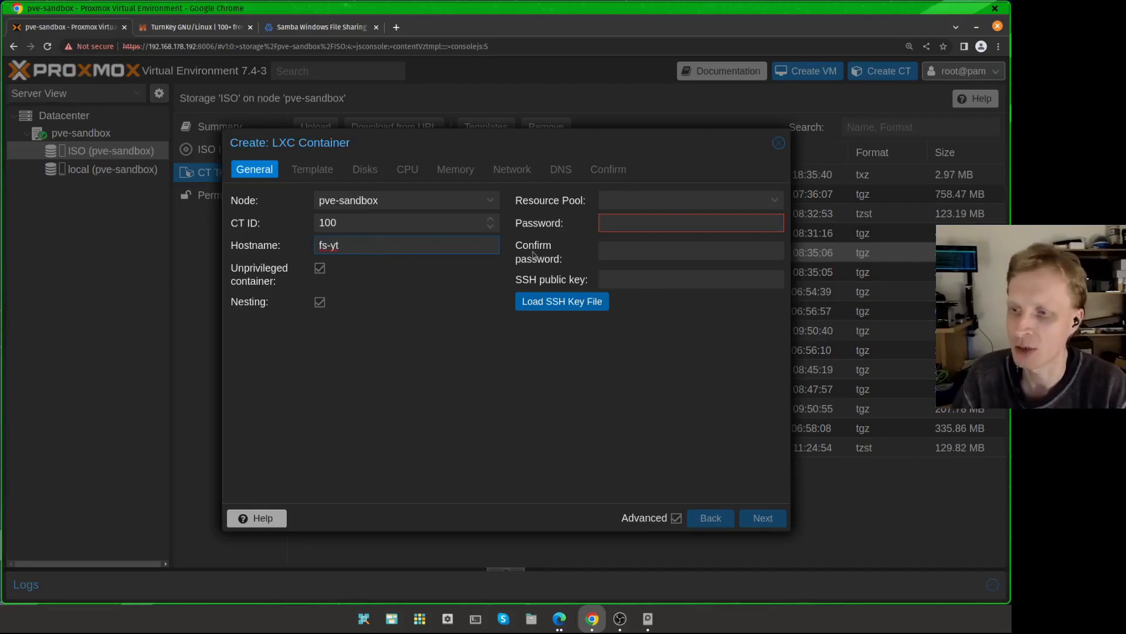
click(320, 268)
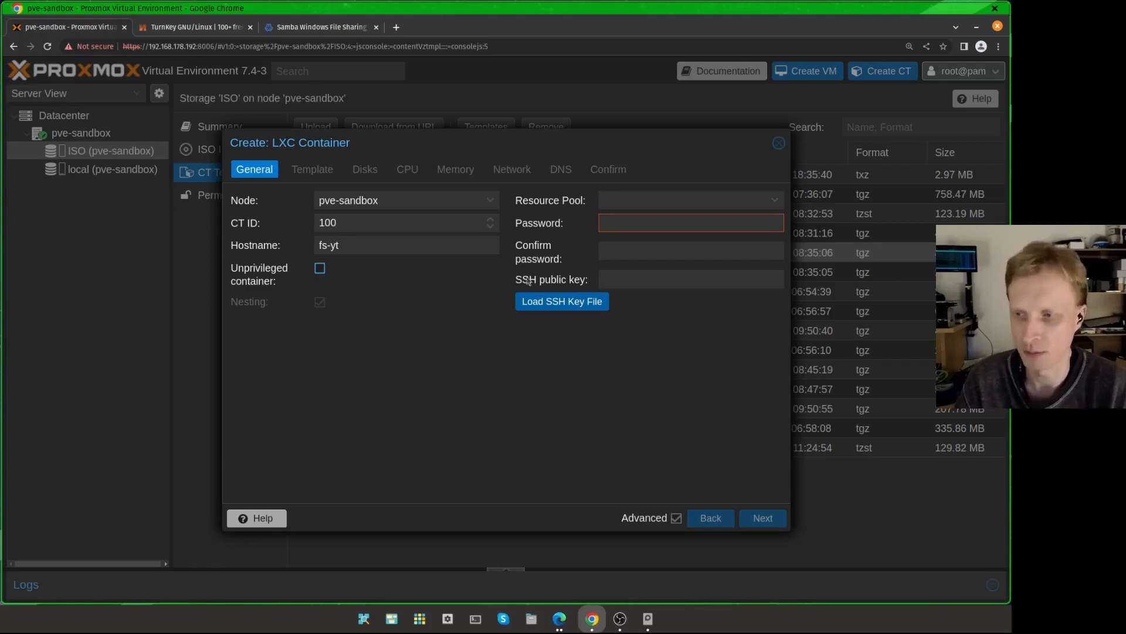
Step: Enter and confirm the container's root password
click(648, 228)
text(******)
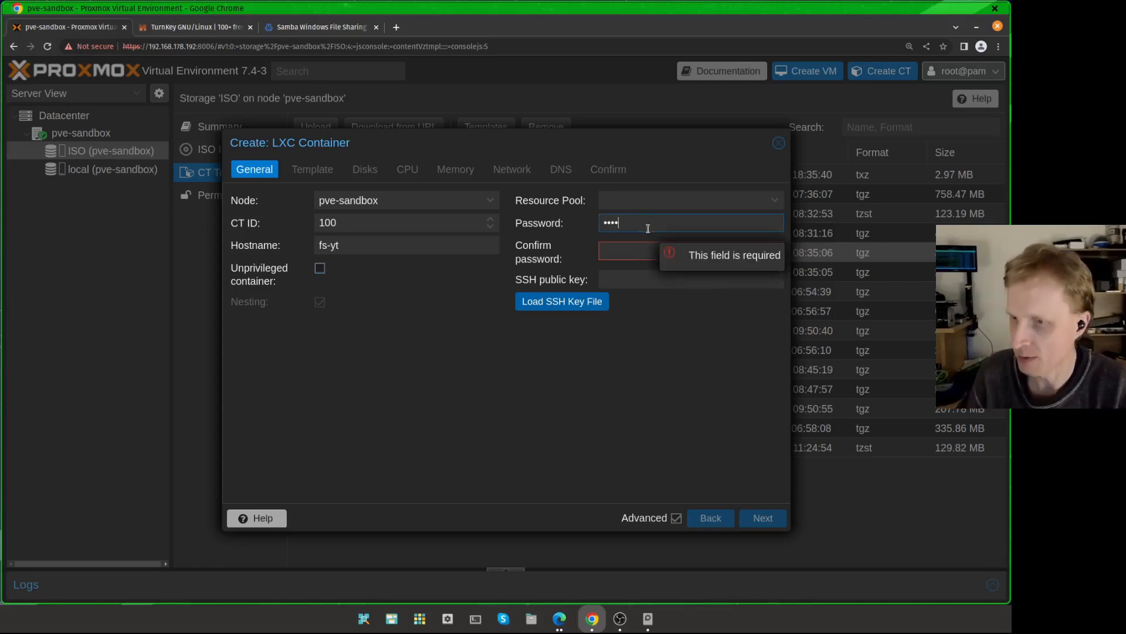
key(Tab)
text(******)
Step: Choose the ISO storage and select the debian-11-turnkey-fileserver_17.1-1_amd64.tar.gz template by searching for filese
click(313, 172)
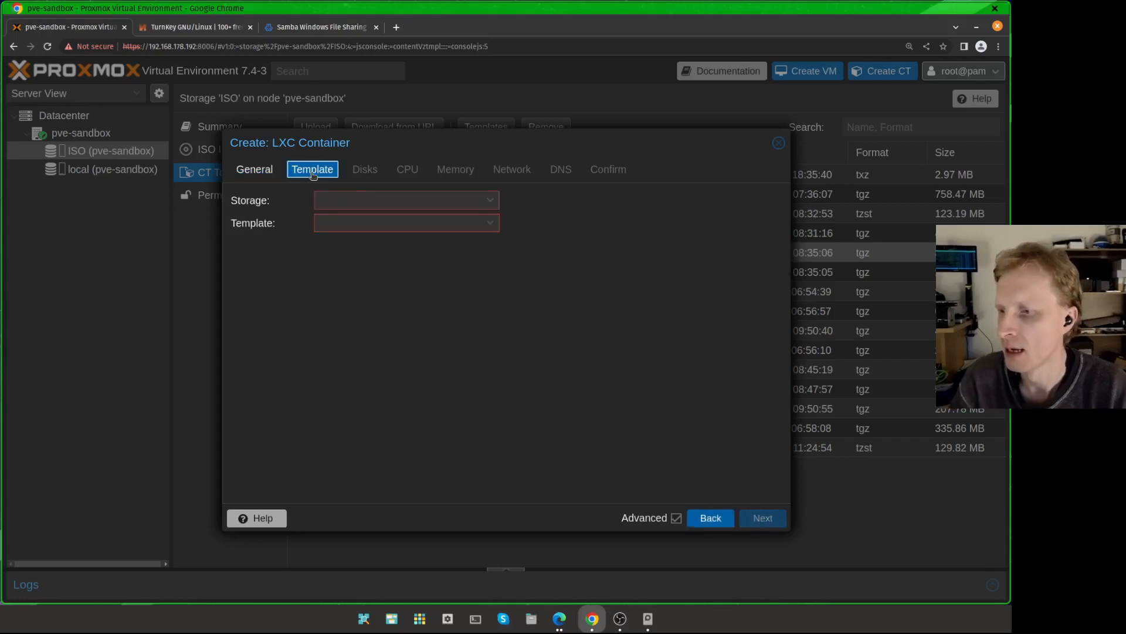
click(345, 202)
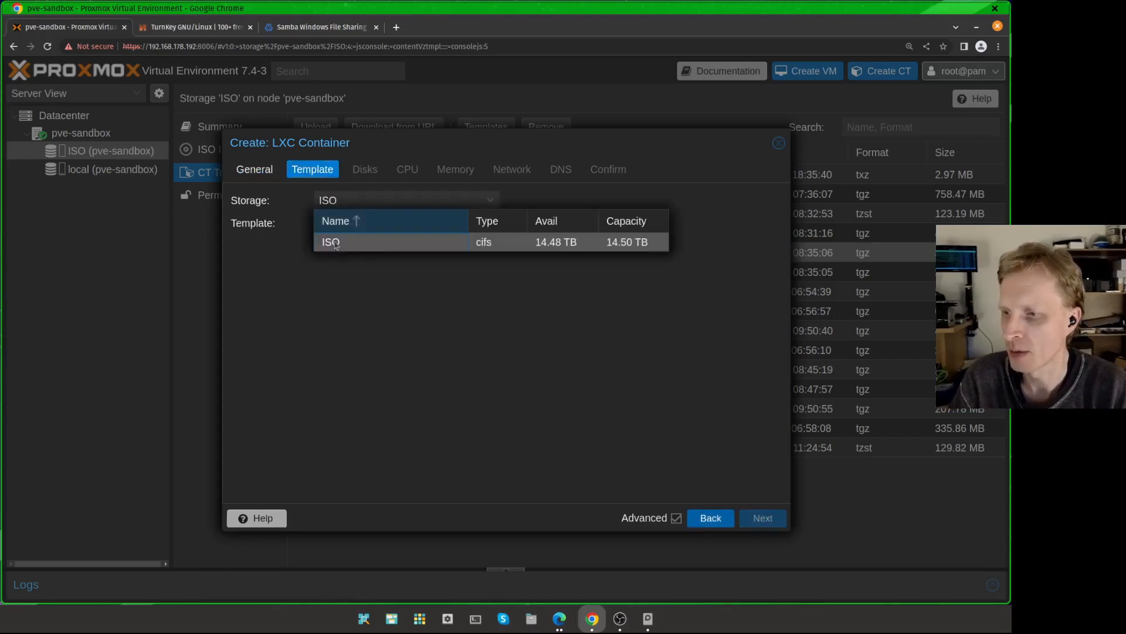
click(349, 242)
click(364, 223)
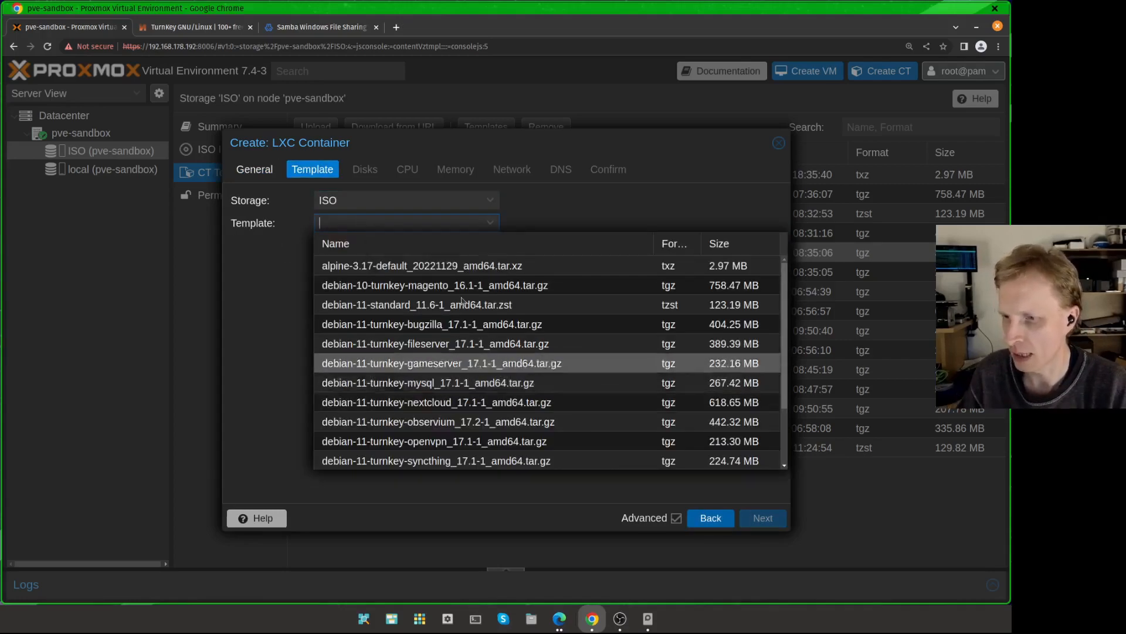
text(filser)
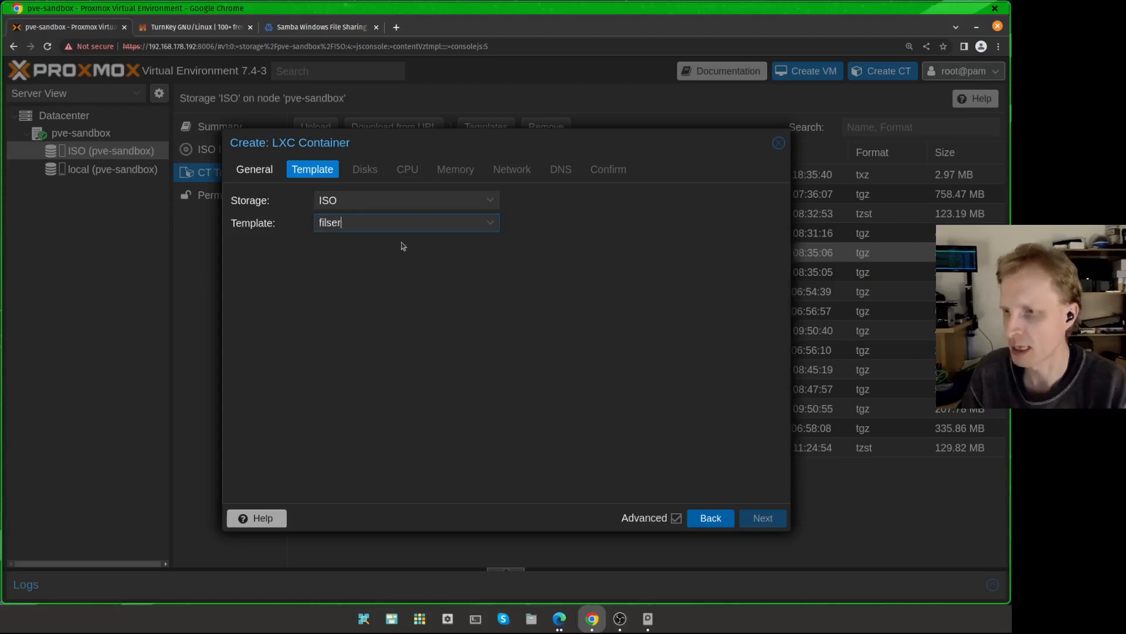
key(BackSpace)
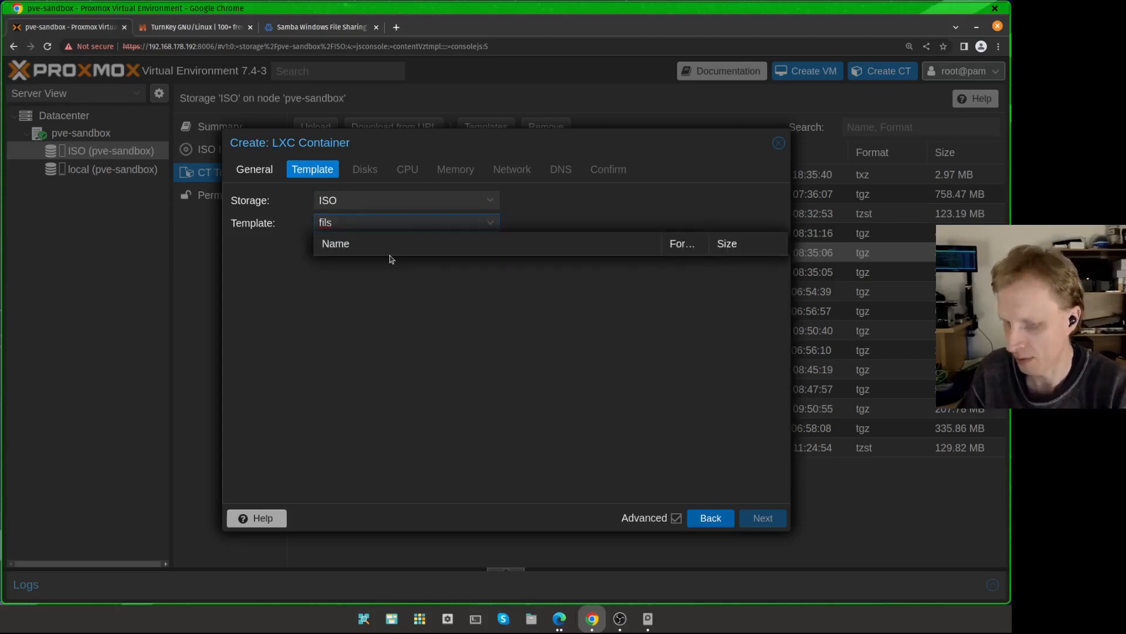
key(BackSpace)
text(ese)
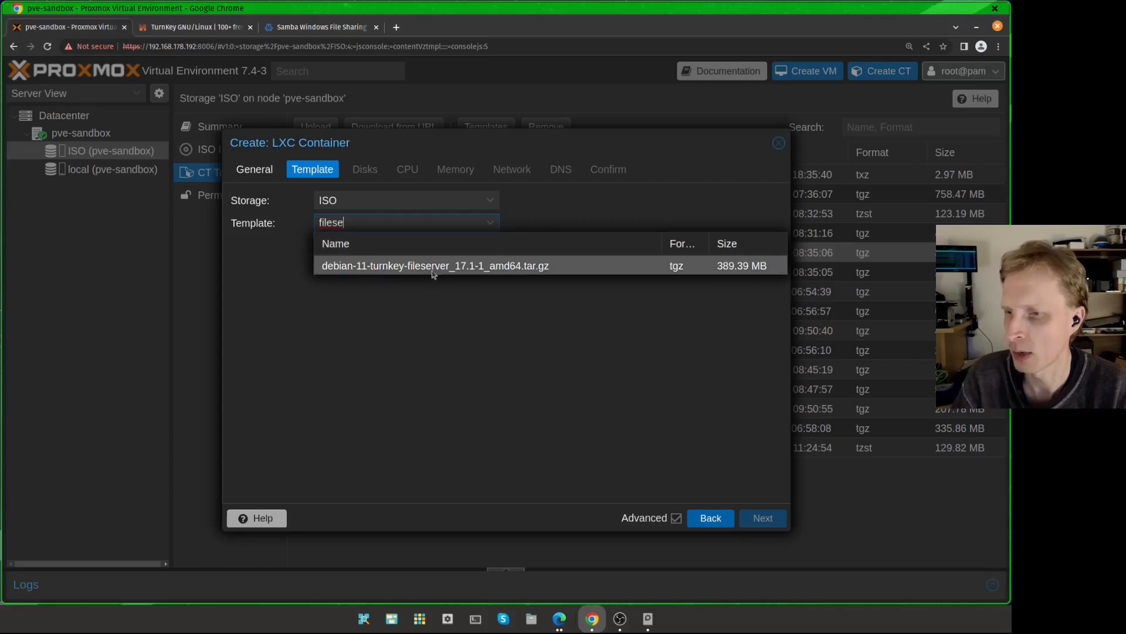
click(407, 270)
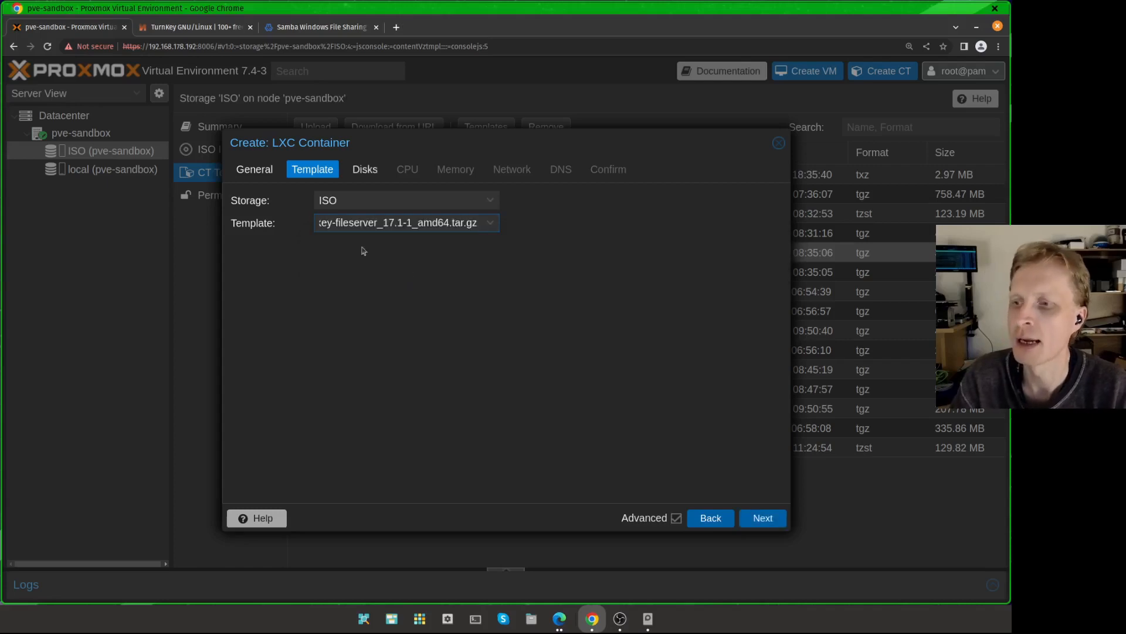
Step: Keep the default disk, CPU and memory settings and switch the network's IPv4 to DHCP
click(365, 169)
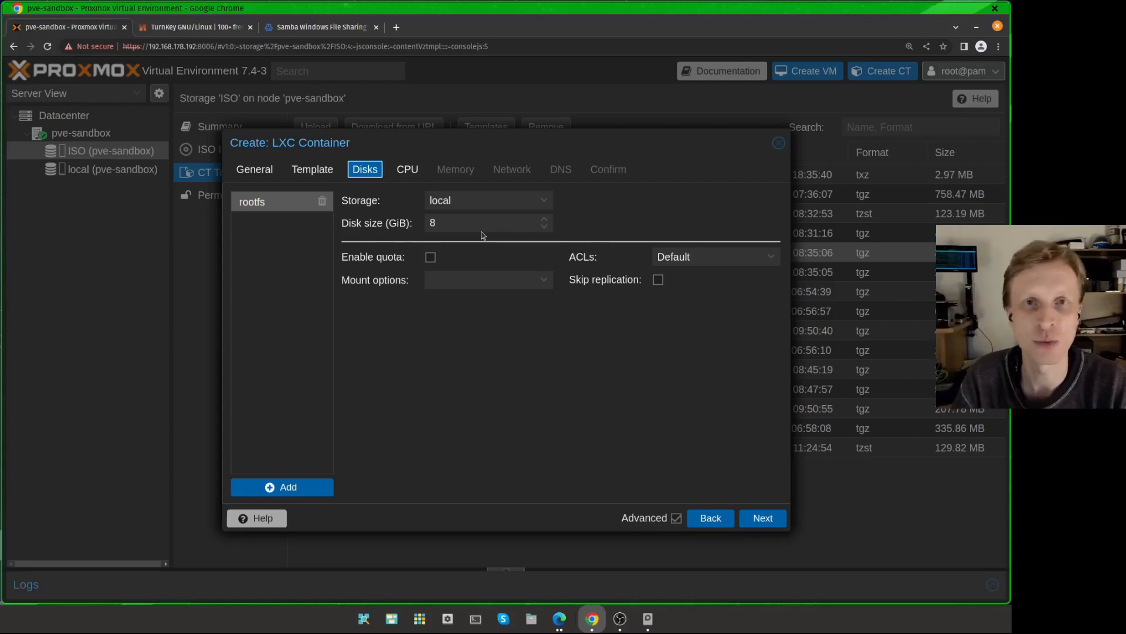
click(404, 173)
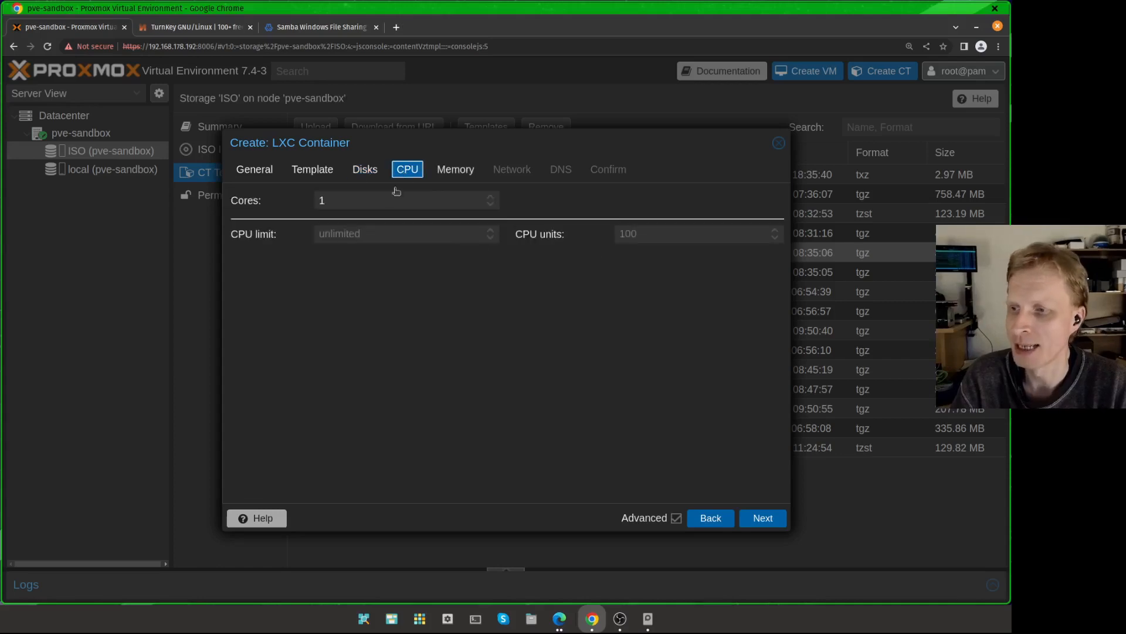
click(337, 202)
click(461, 172)
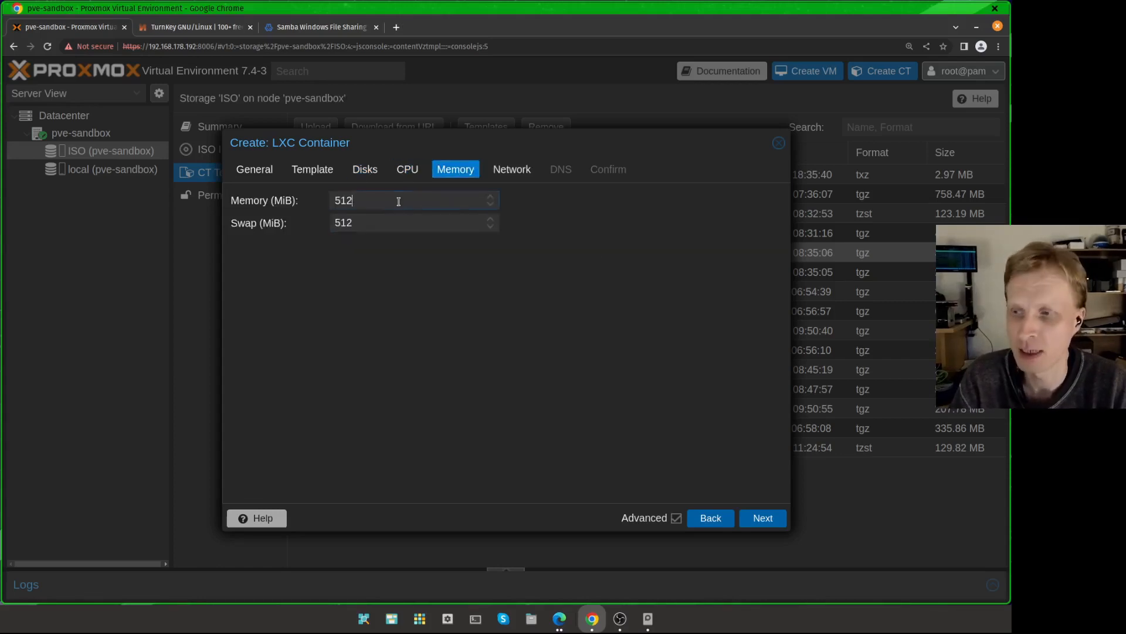
double_click(399, 201)
click(512, 169)
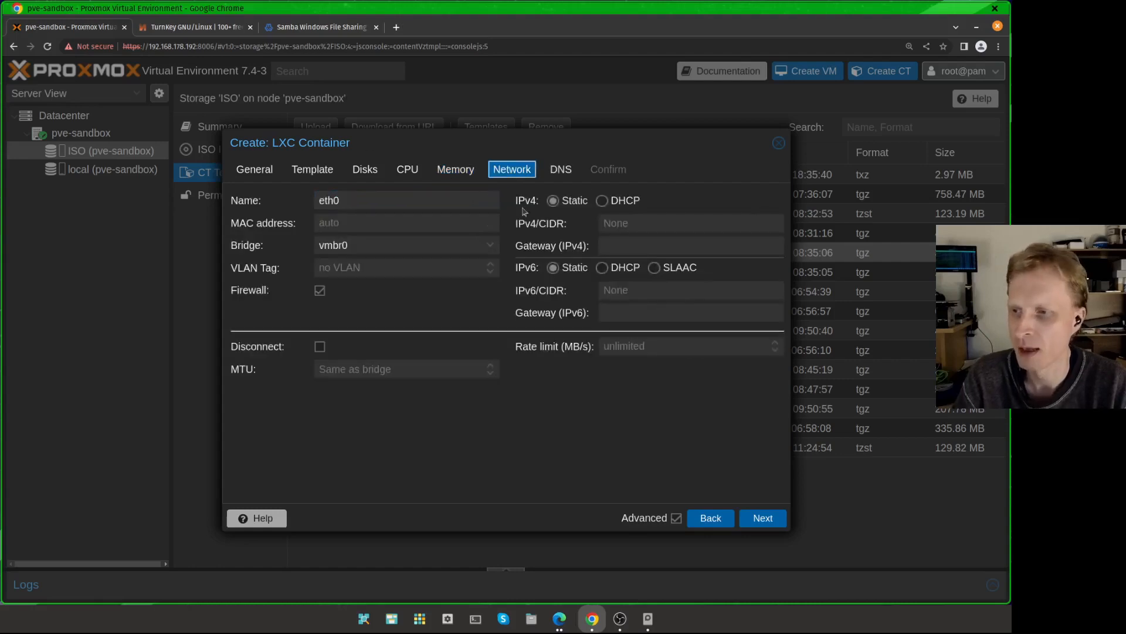
click(608, 202)
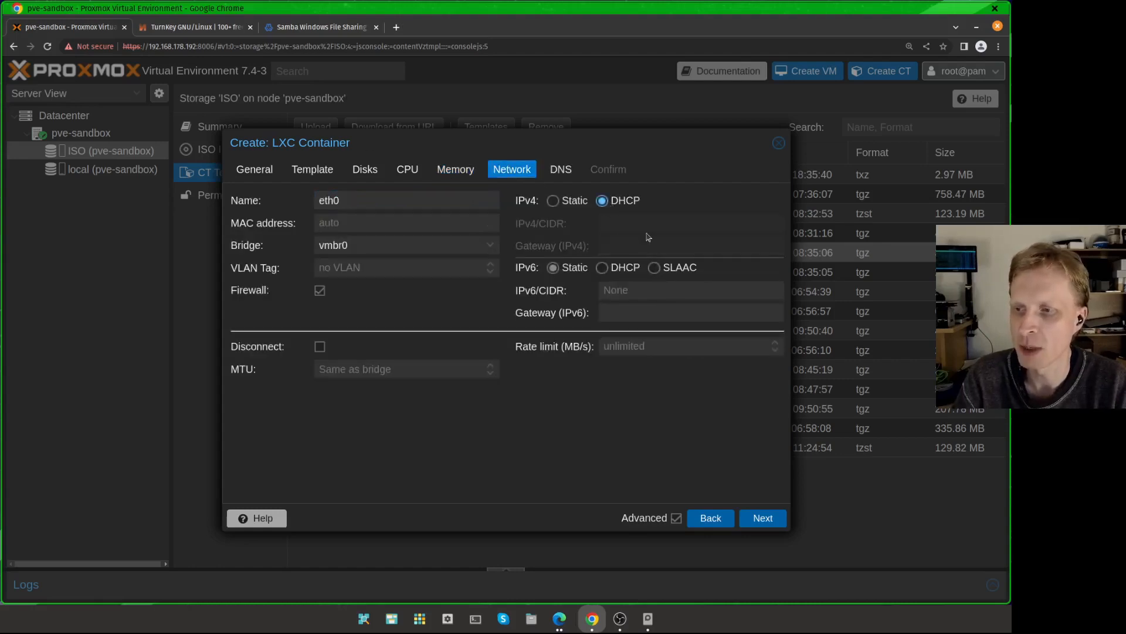
Step: Keep the default DNS settings, review the summary and finish creating the container
click(562, 171)
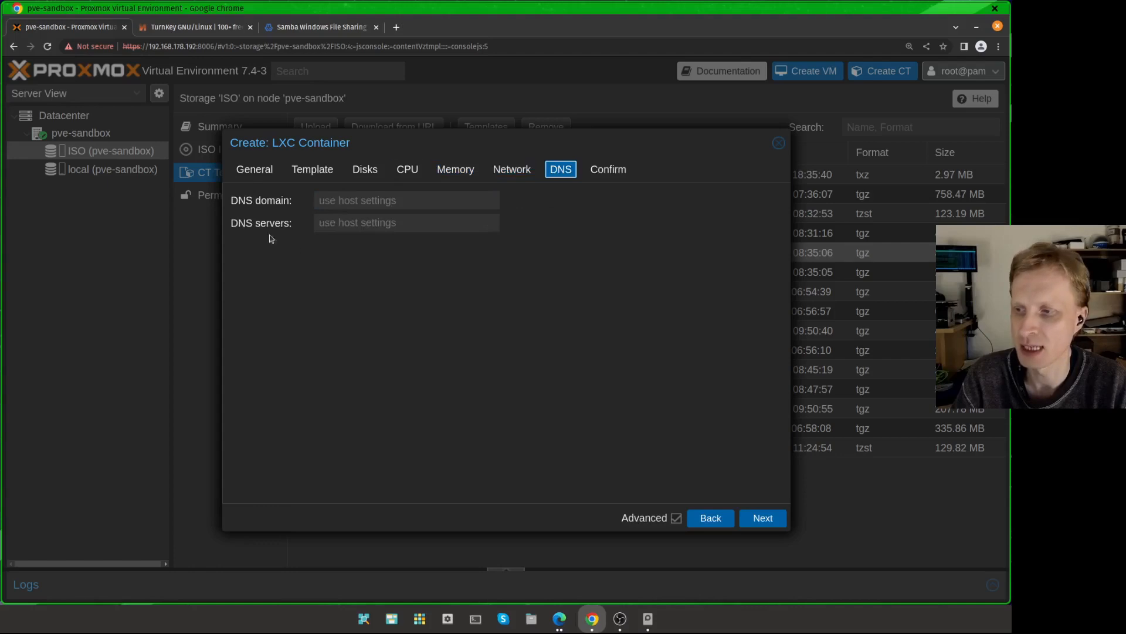
click(610, 174)
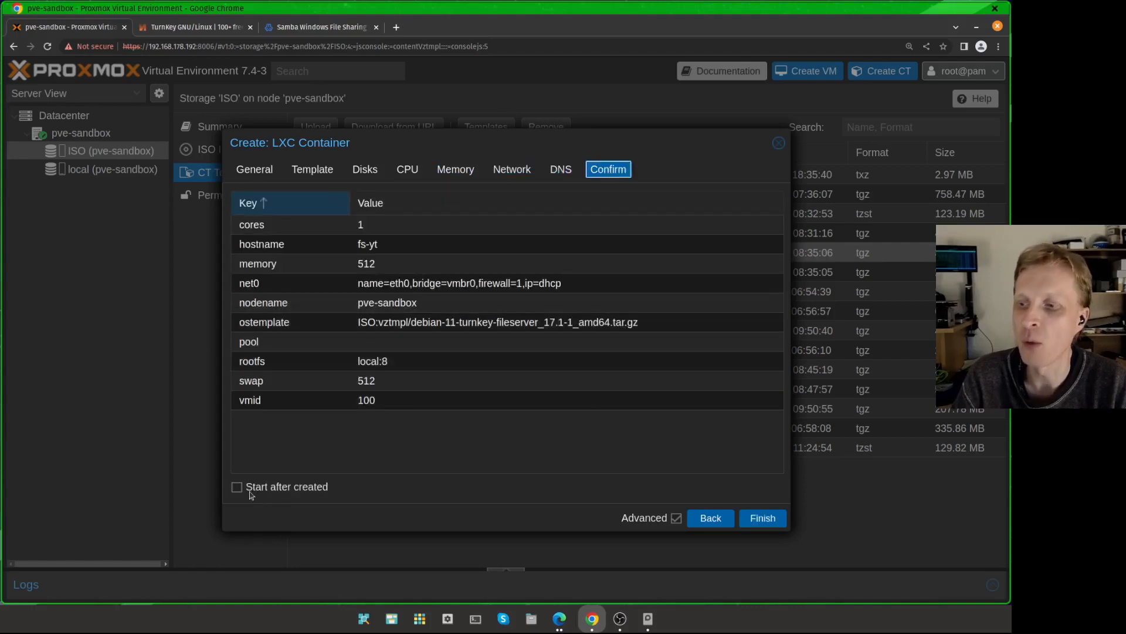
click(760, 522)
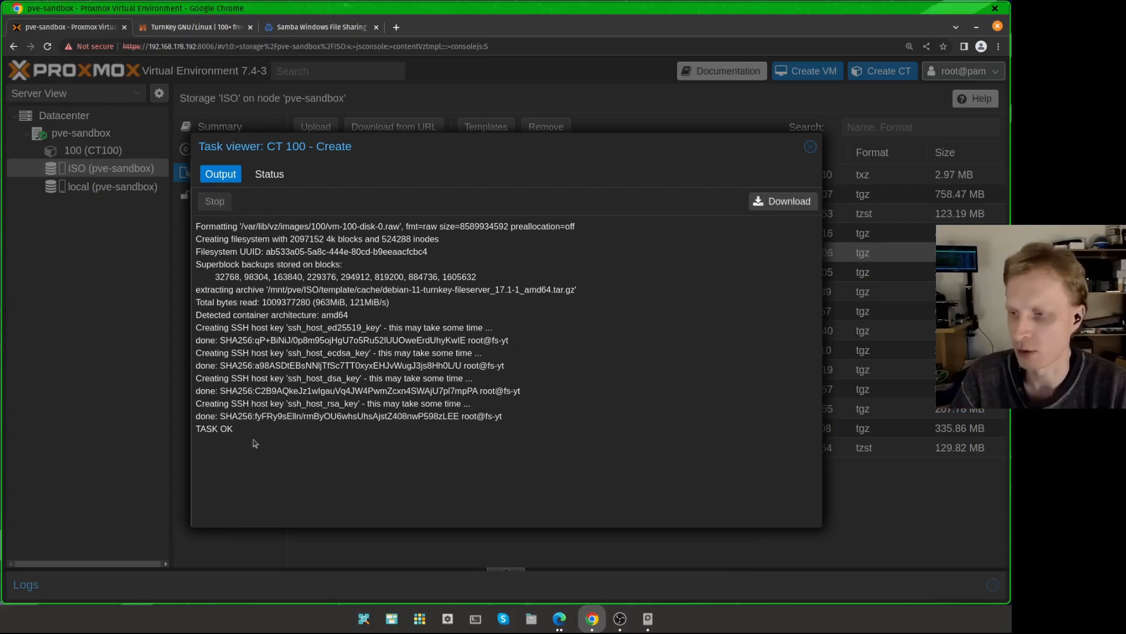
Step: Review the container creation task output and close the task viewer
drag(257, 441, 206, 414)
drag(201, 453, 201, 327)
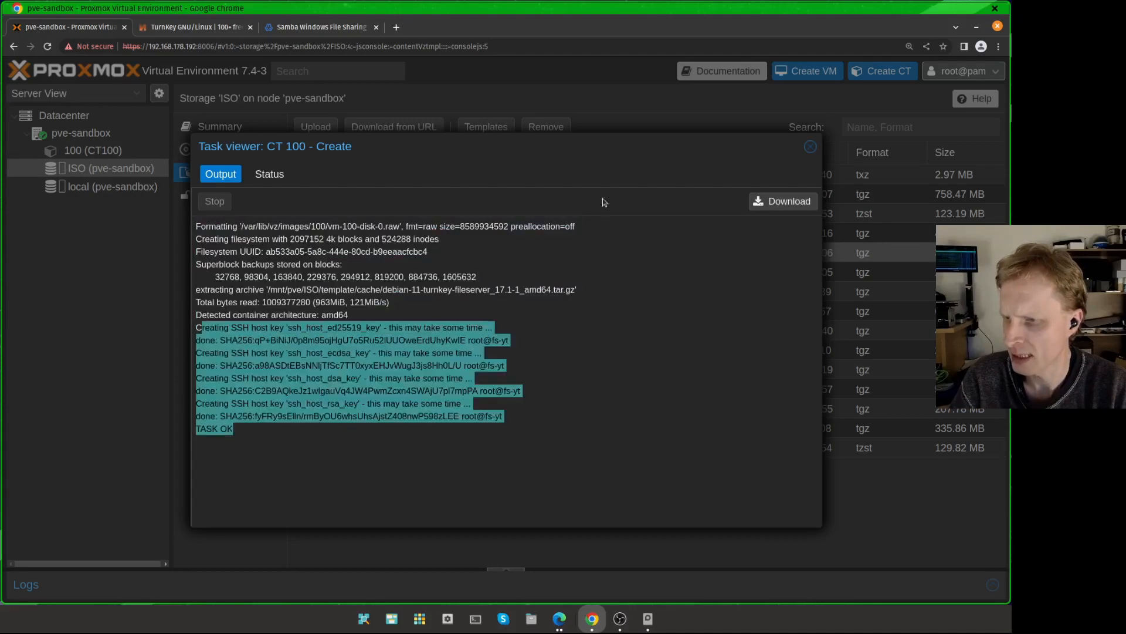
click(810, 146)
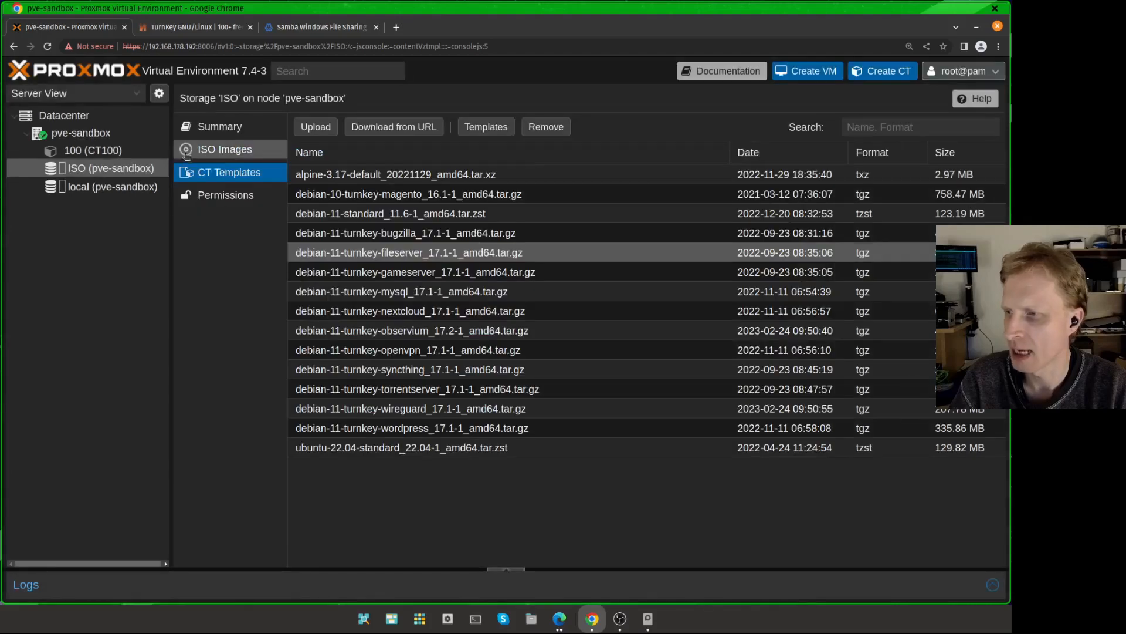
Step: Enable the Nesting feature in the options of container 100 (fs-yt)
click(80, 151)
click(211, 242)
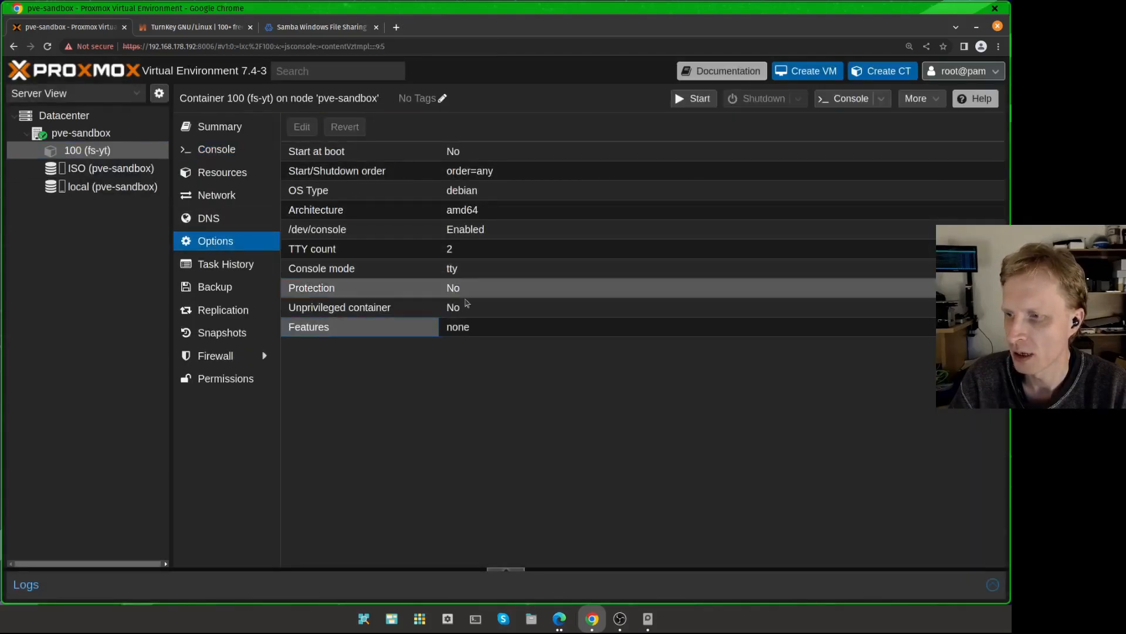
double_click(452, 328)
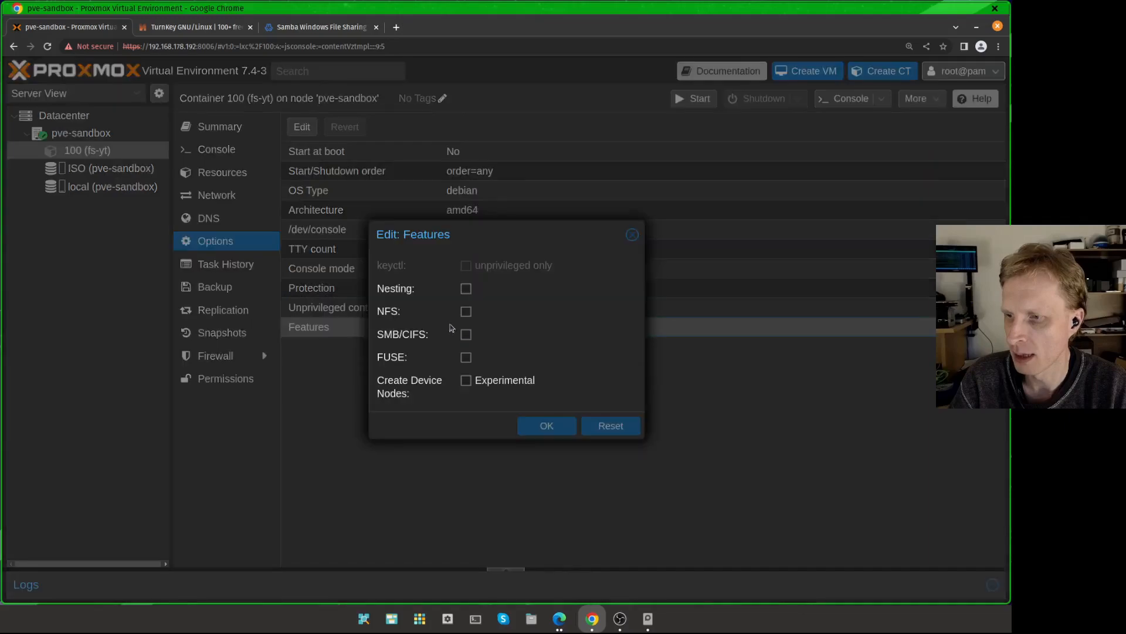
click(466, 289)
click(546, 427)
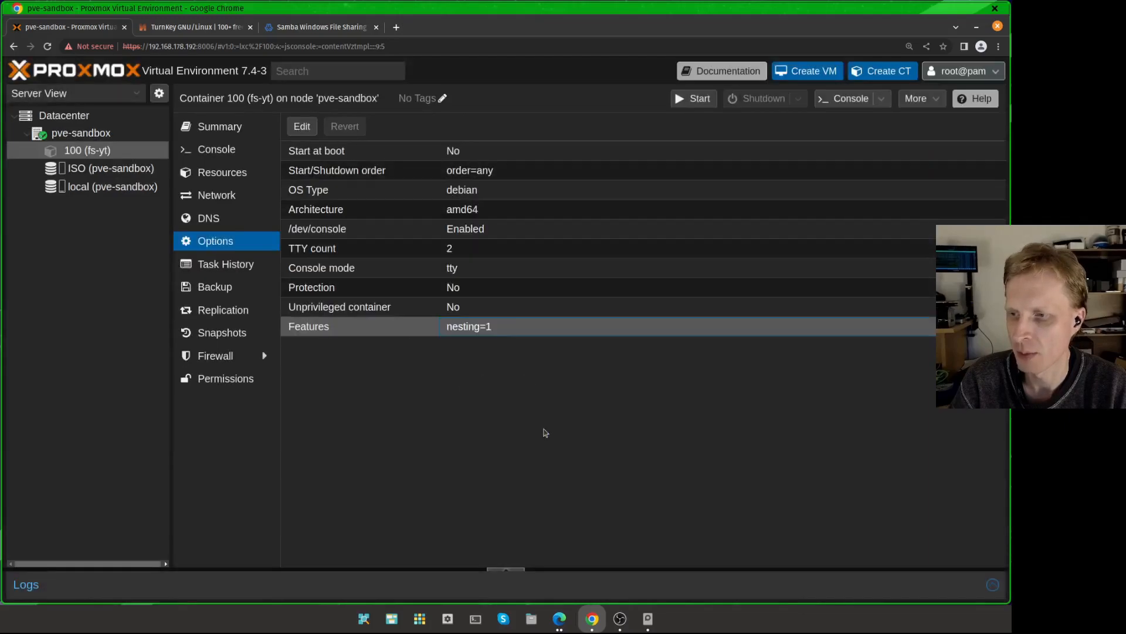
Step: Open the ZFS pool creation dialog under the disks of node pve-sandbox
click(312, 312)
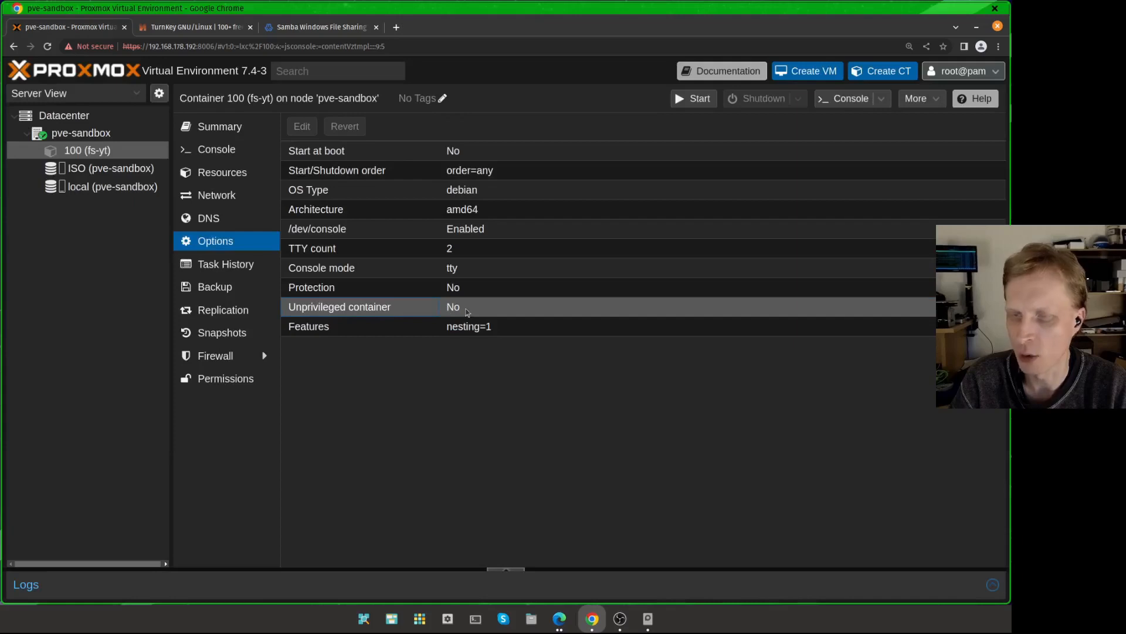
click(442, 332)
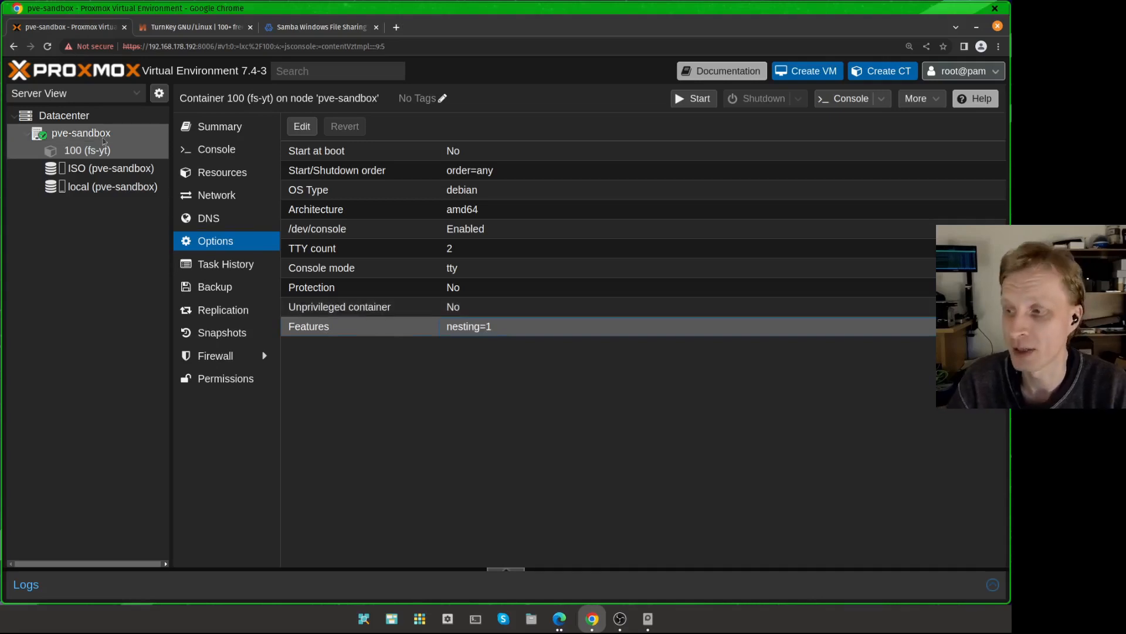
click(84, 135)
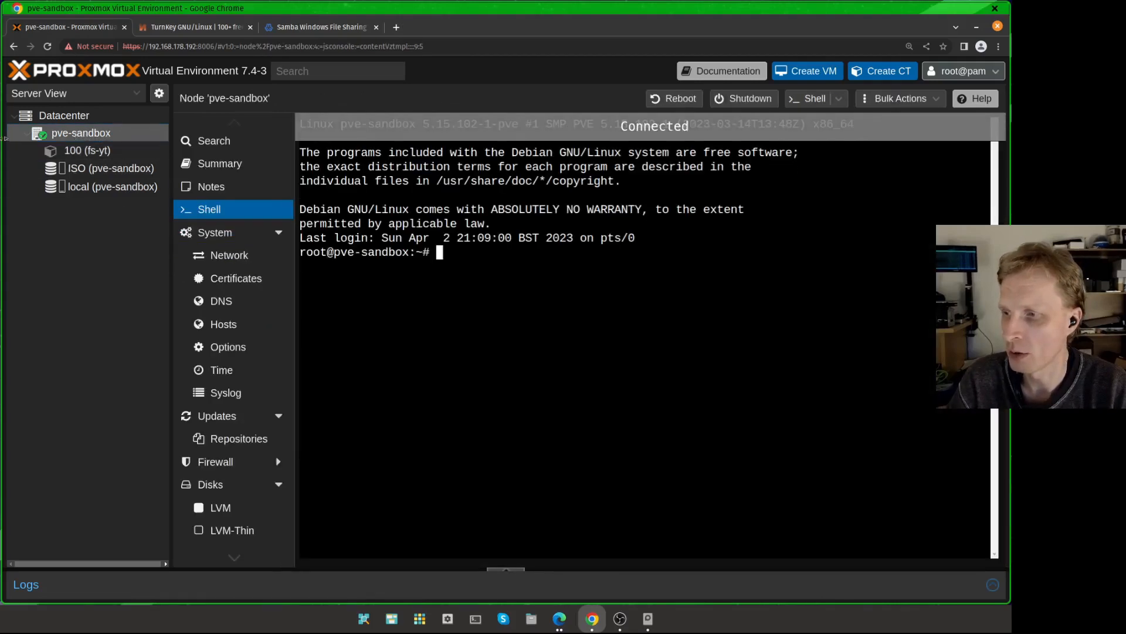
scroll(234, 428, down, 2)
scroll(235, 429, down, 1)
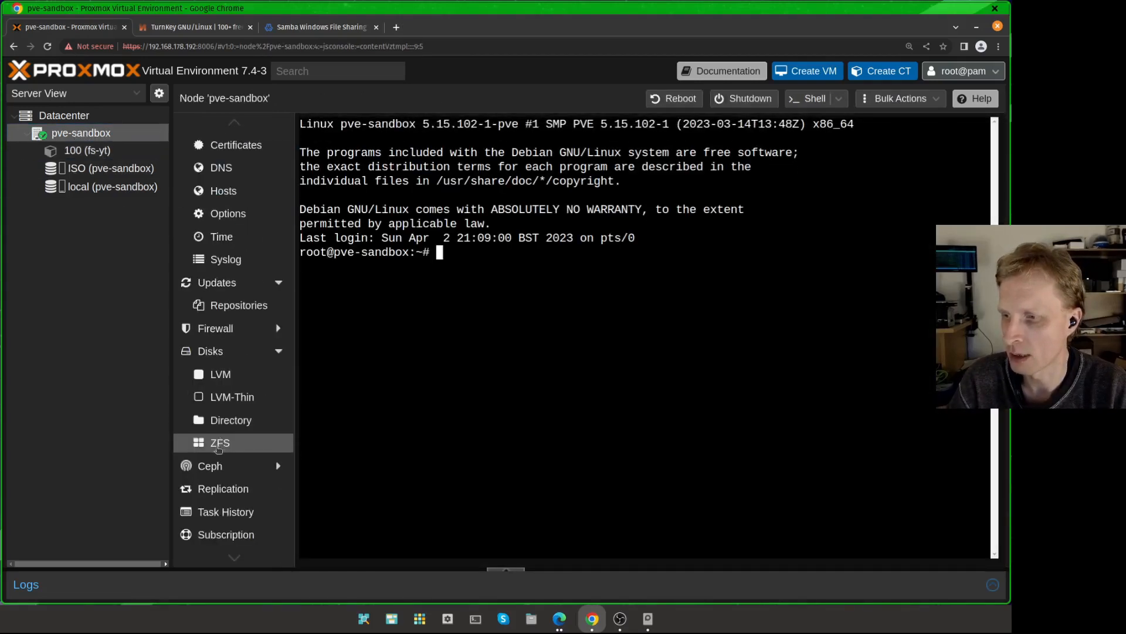
click(221, 446)
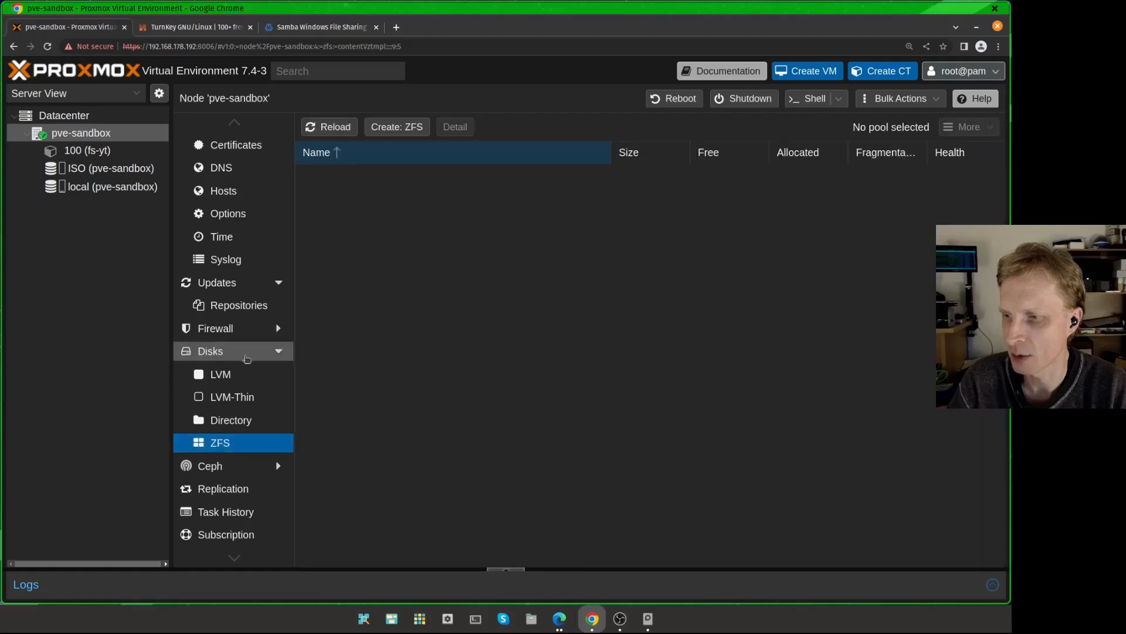
click(276, 352)
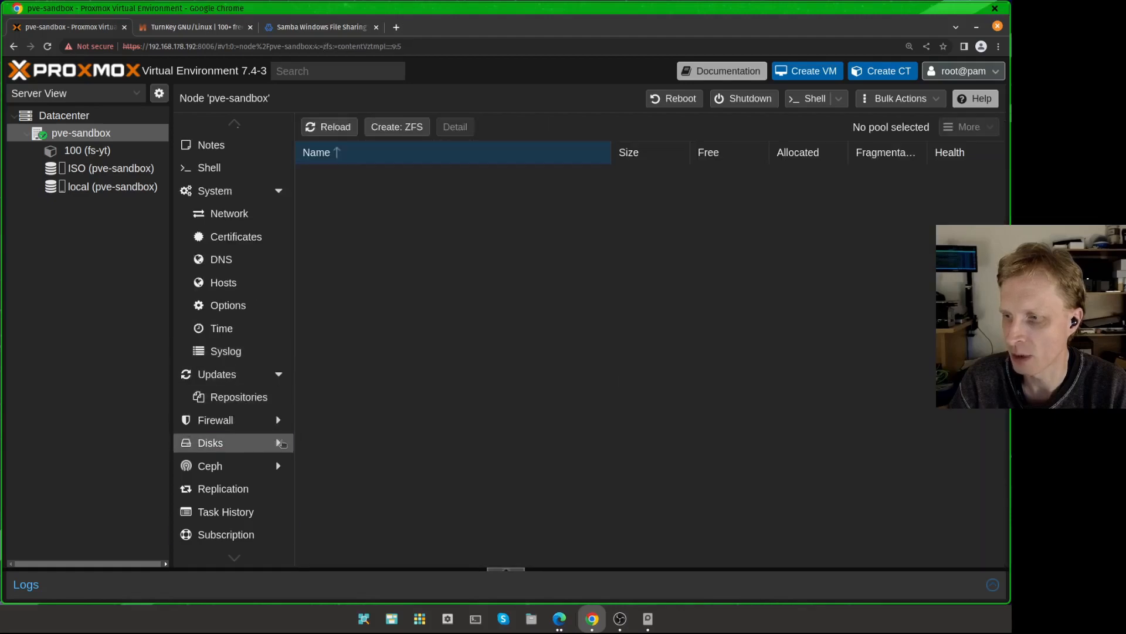
click(278, 442)
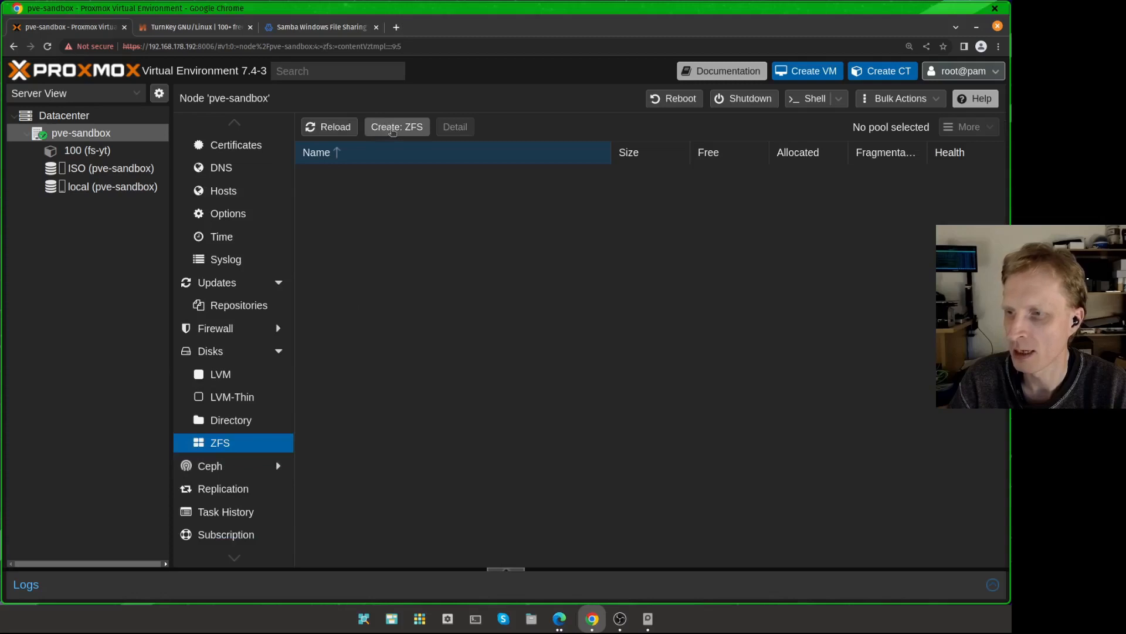
click(397, 127)
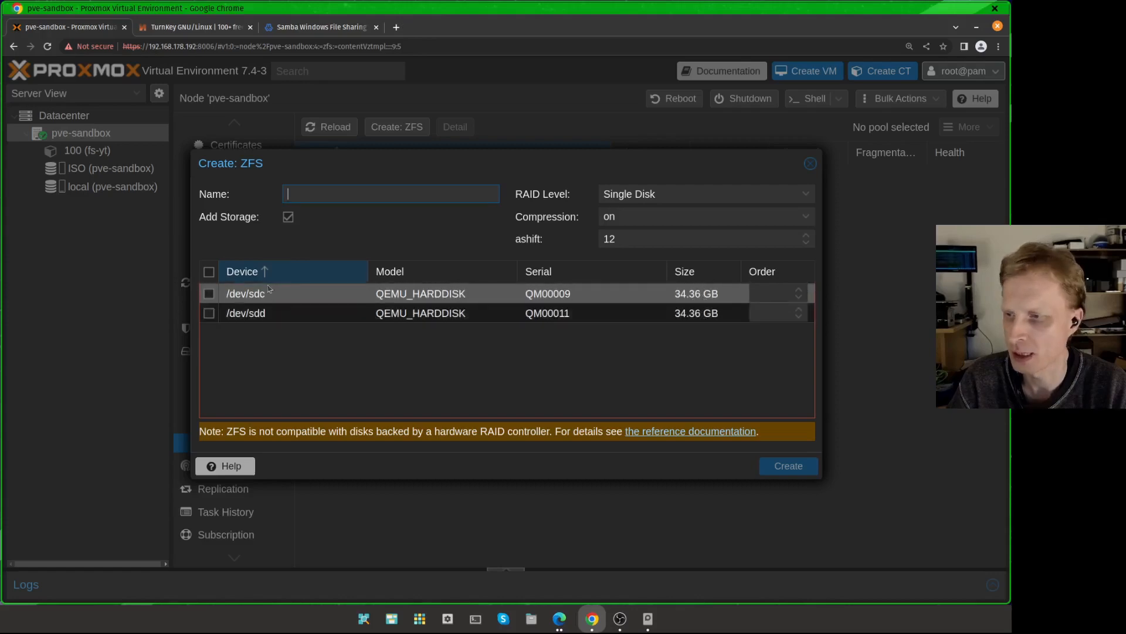
Step: Create a ZFS pool named tank as a Mirror of /dev/sdc and /dev/sdd with lz4 compression and Add Storage unchecked
click(209, 273)
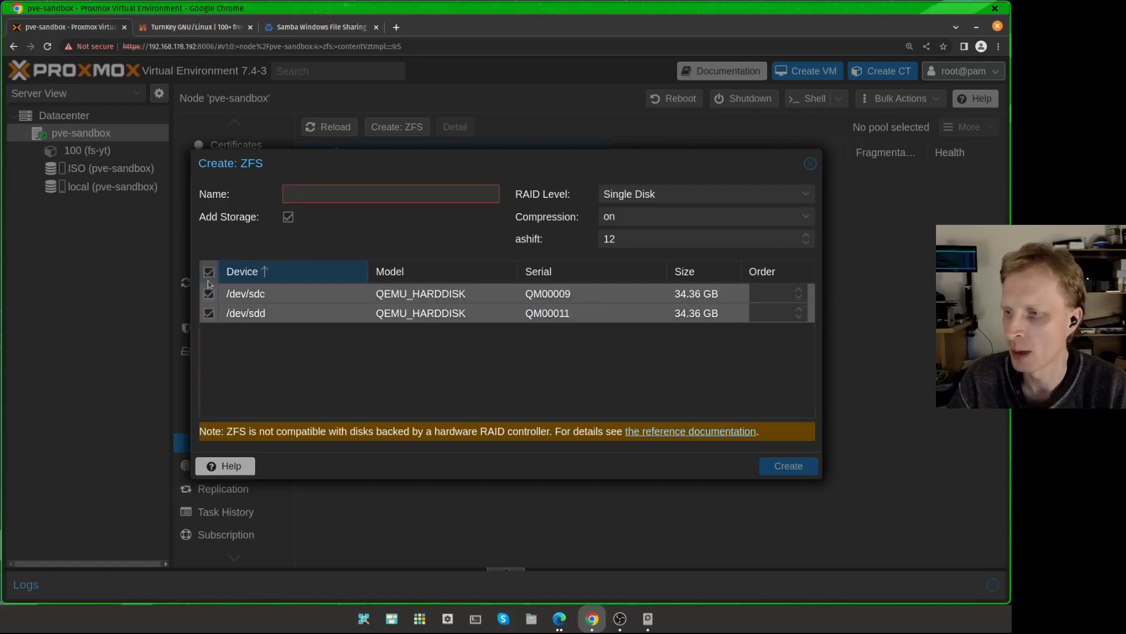
click(377, 192)
text(tank)
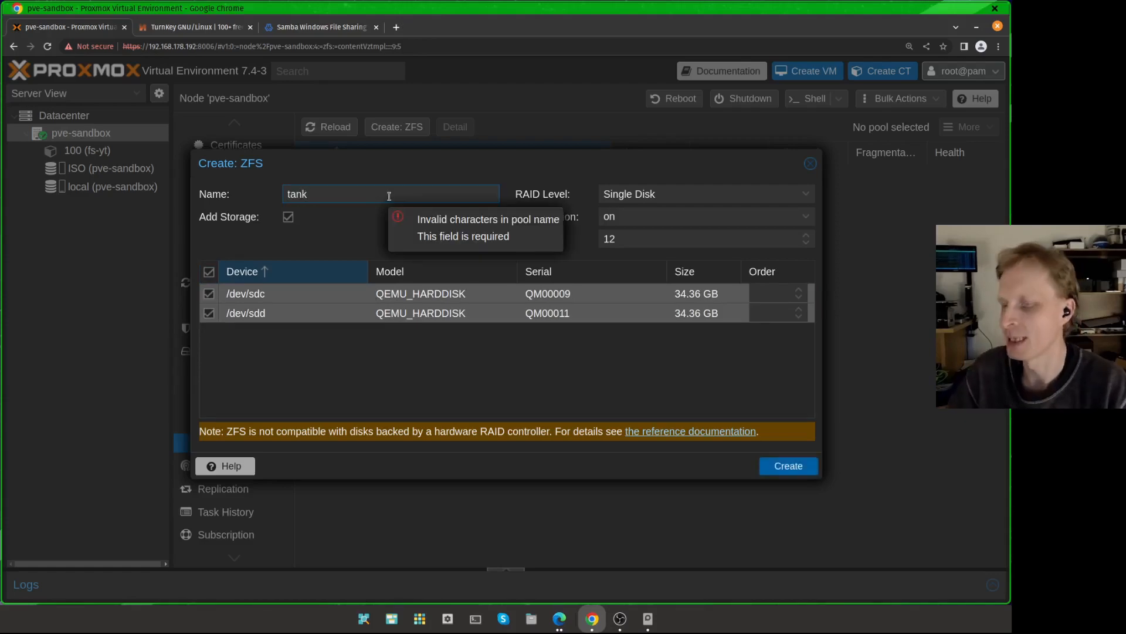
click(288, 218)
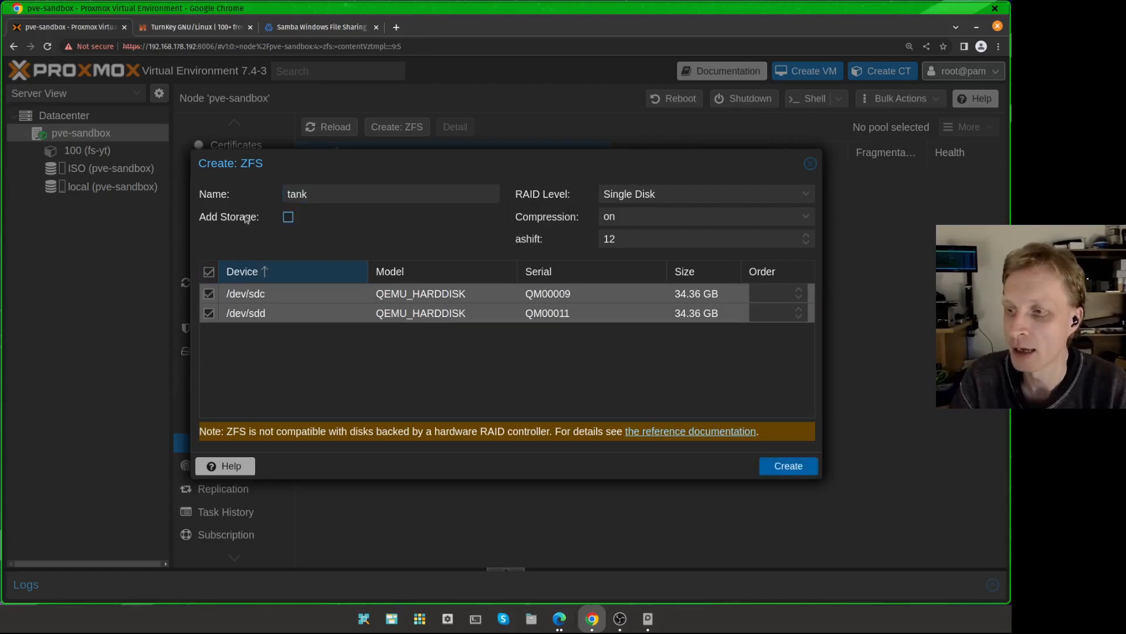
click(671, 192)
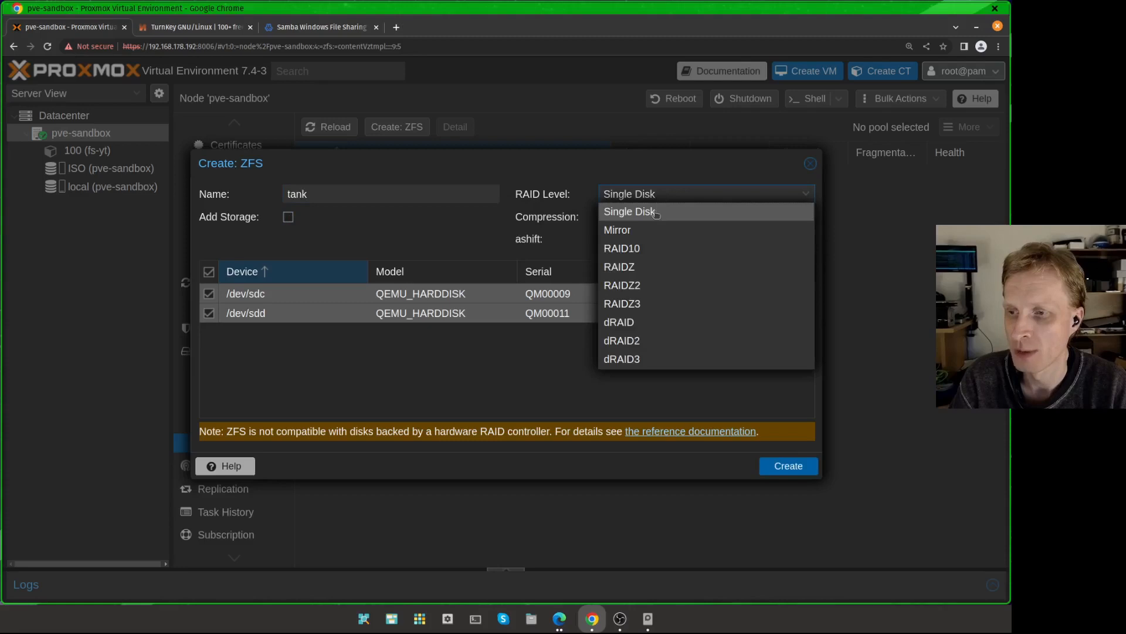
click(639, 230)
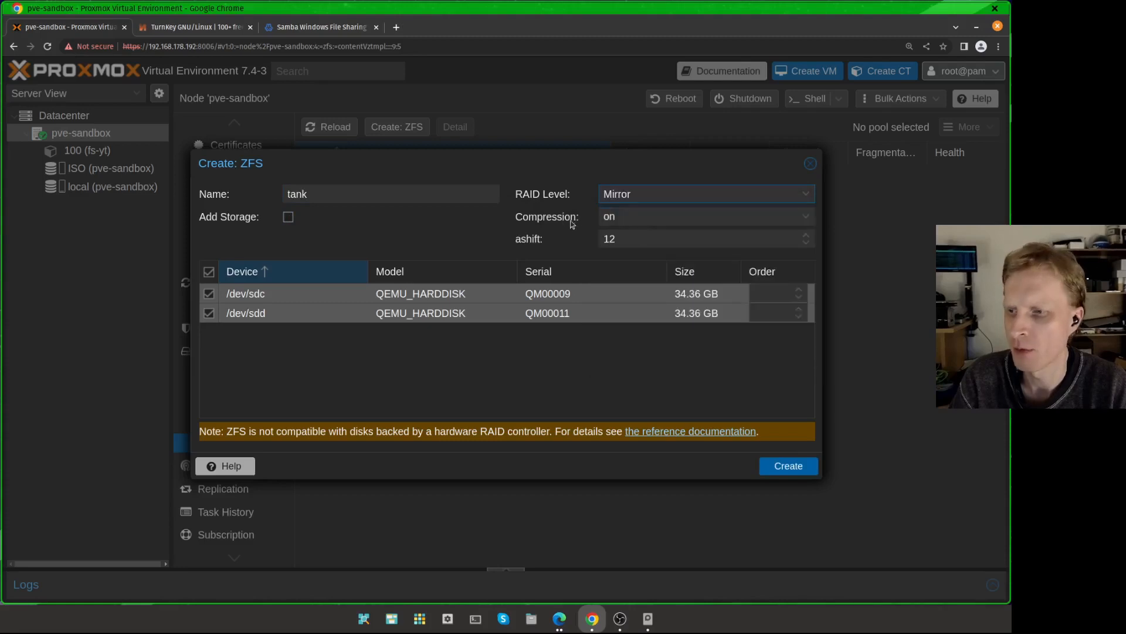
click(623, 219)
click(635, 292)
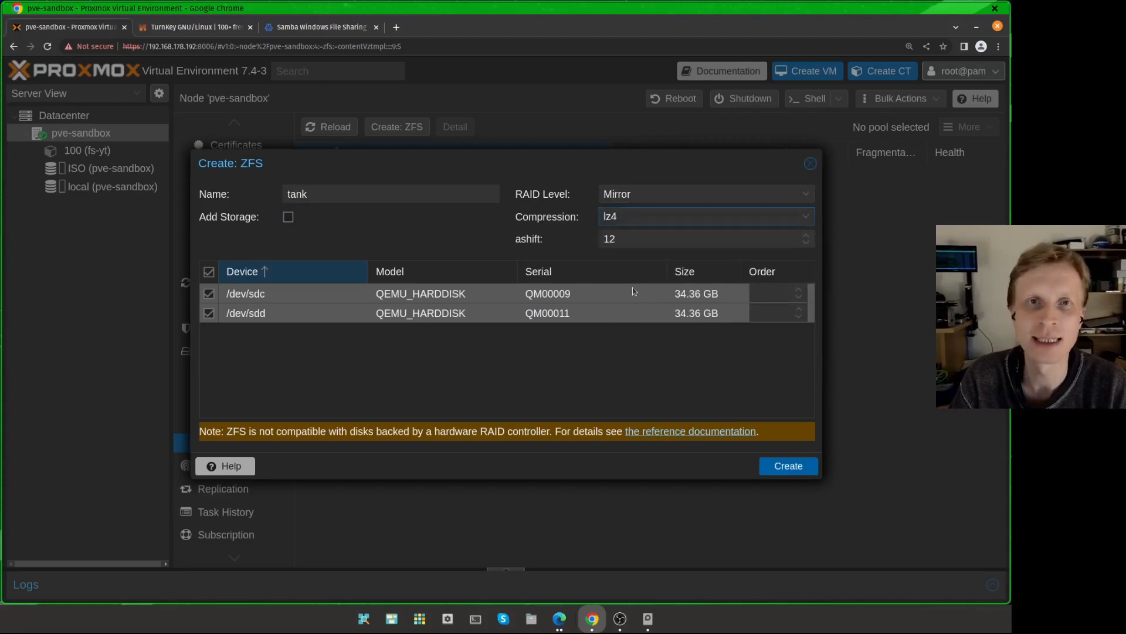
click(780, 469)
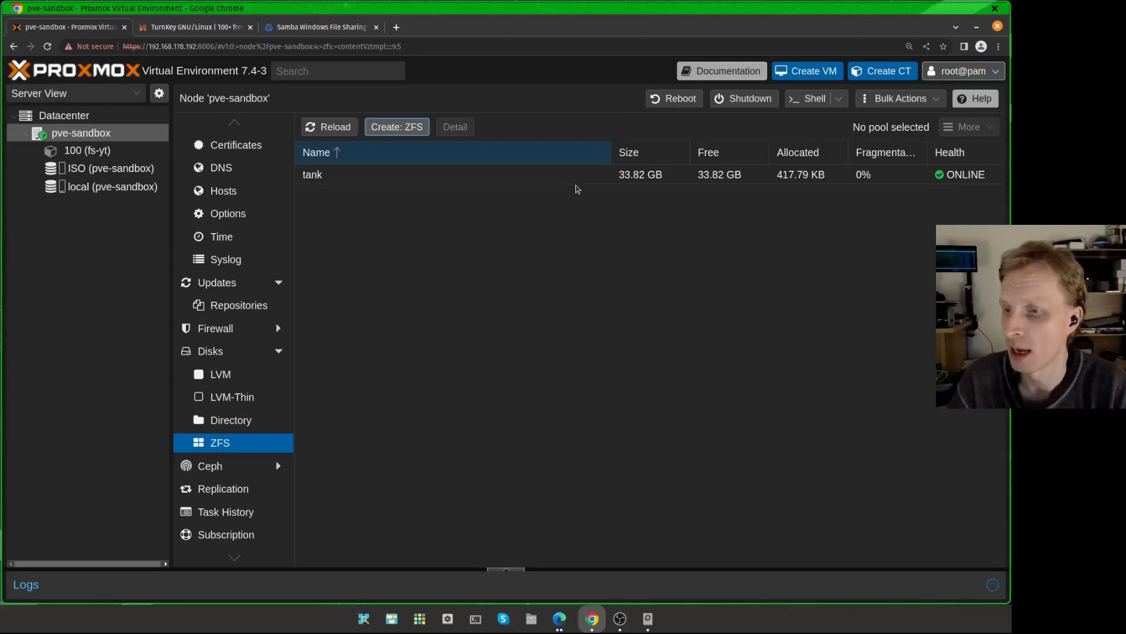
Step: Open the tank pool's status to examine its mirror device layout, then close it
double_click(578, 175)
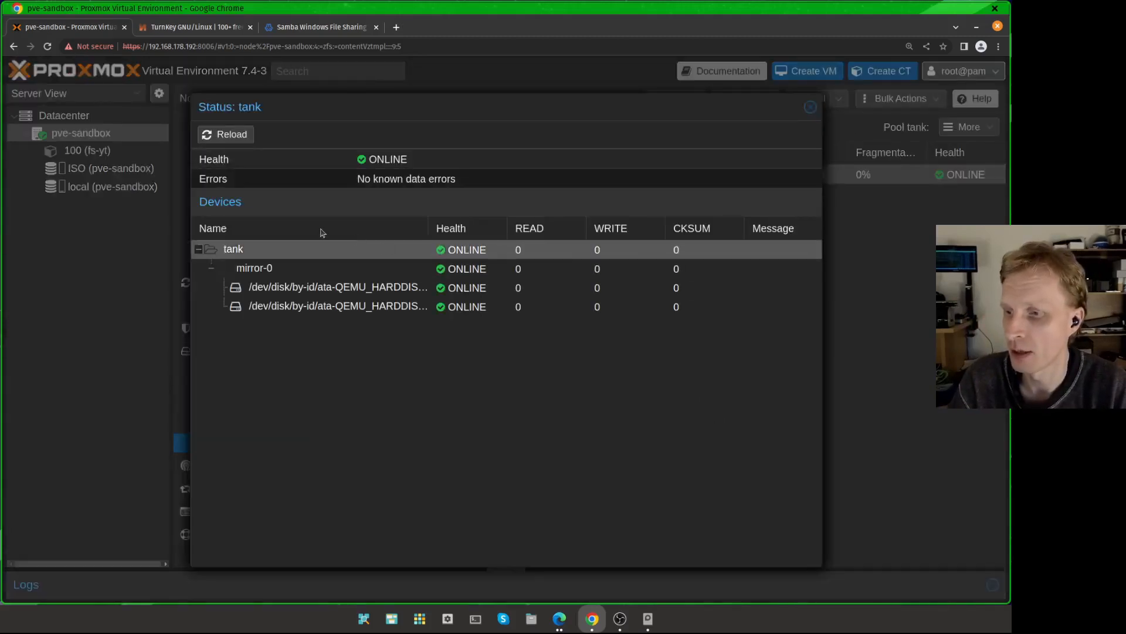
click(252, 268)
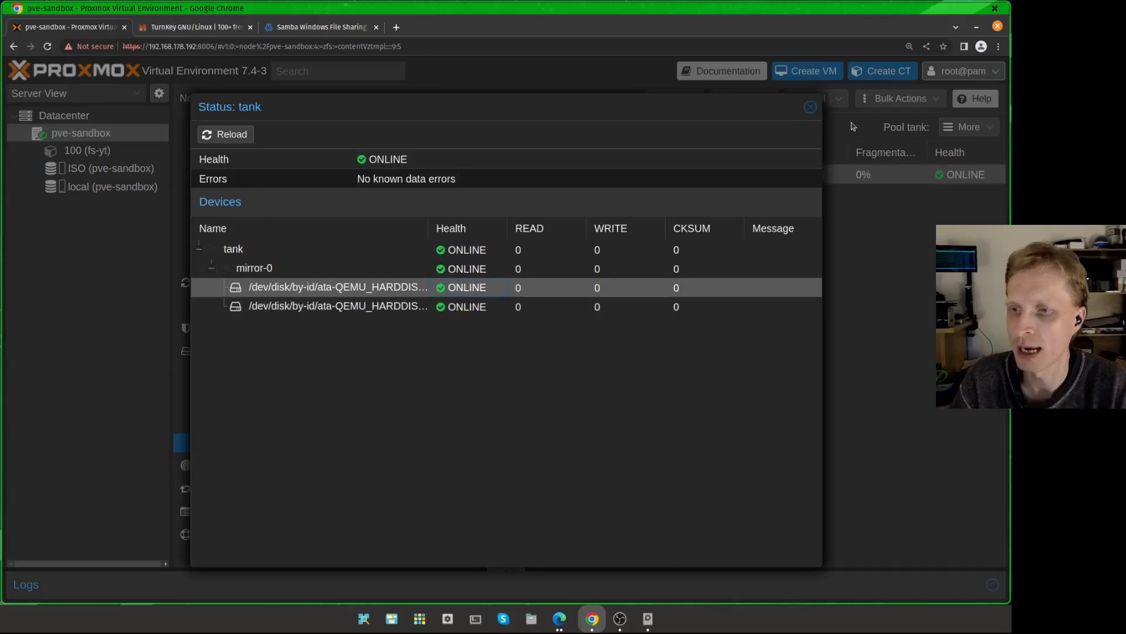
click(811, 107)
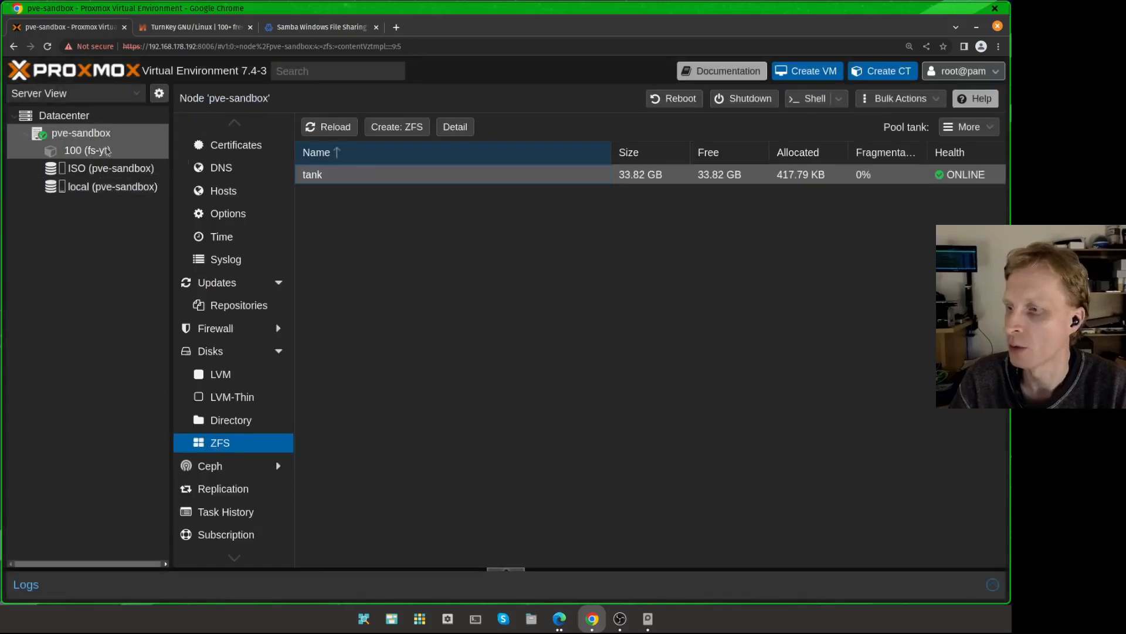
Step: Open the node pve-sandbox shell and list the ZFS datasets with zfs list
click(97, 131)
click(203, 210)
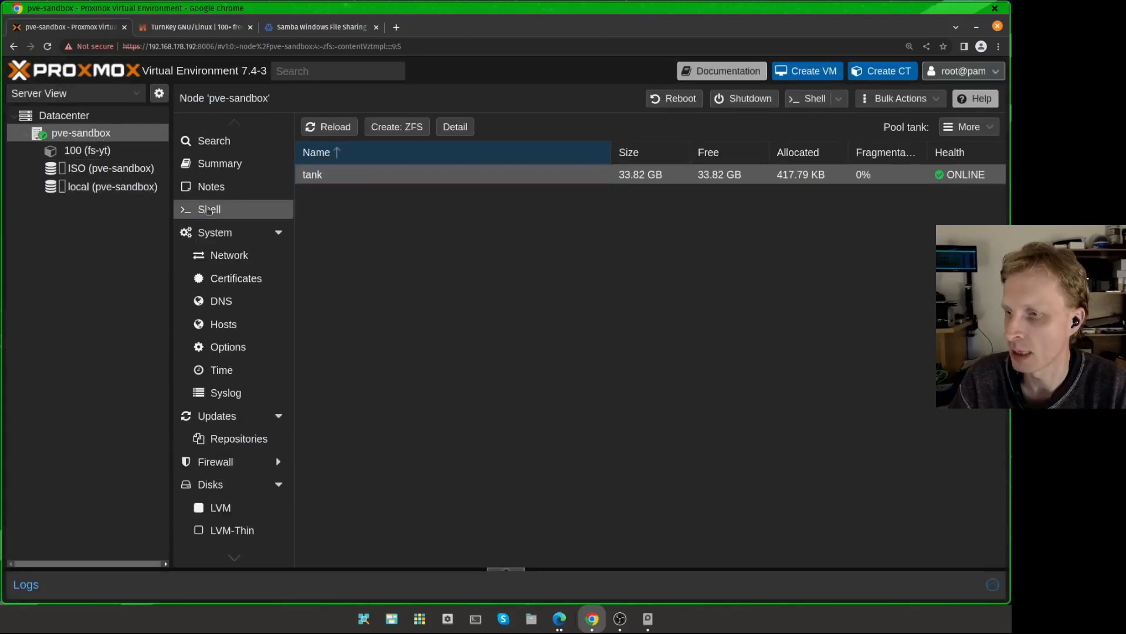
text(zfs list)
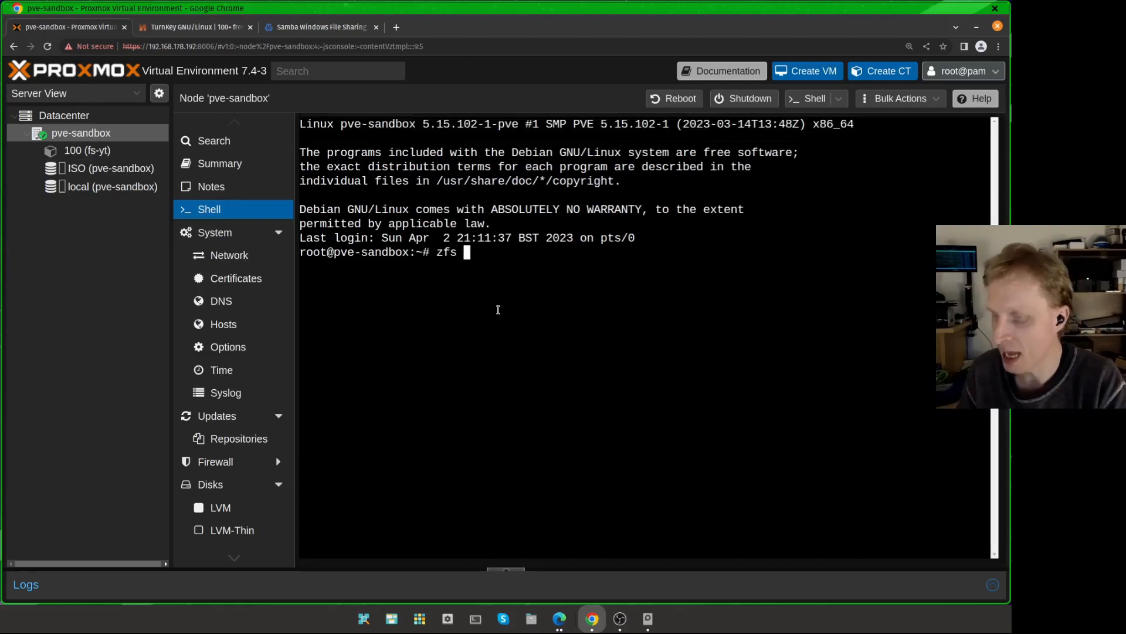
key(Return)
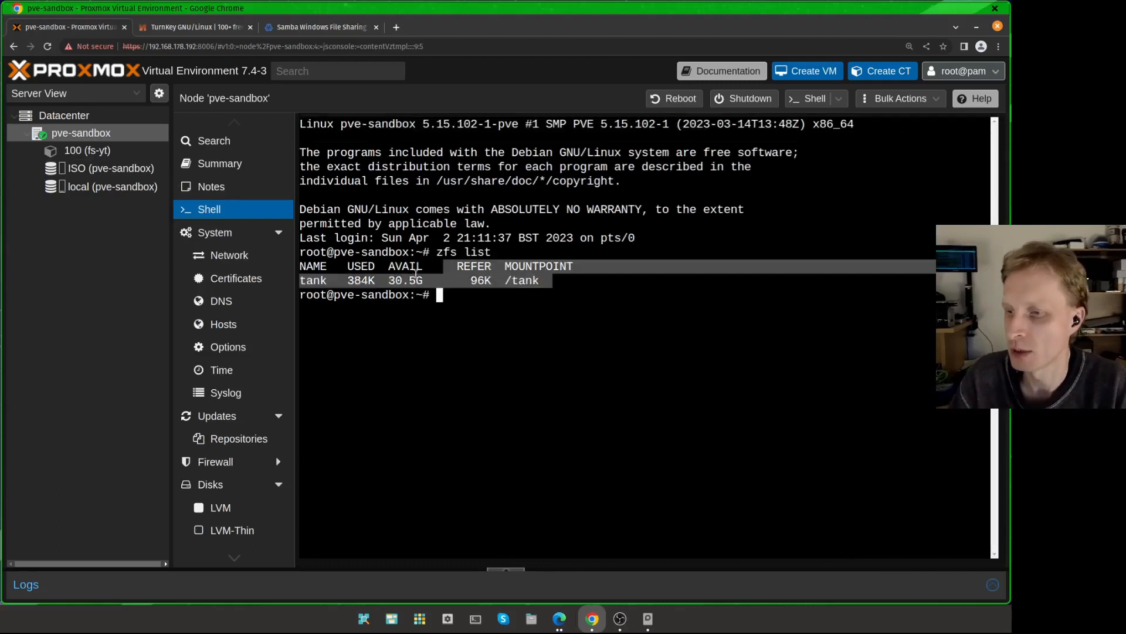
double_click(314, 280)
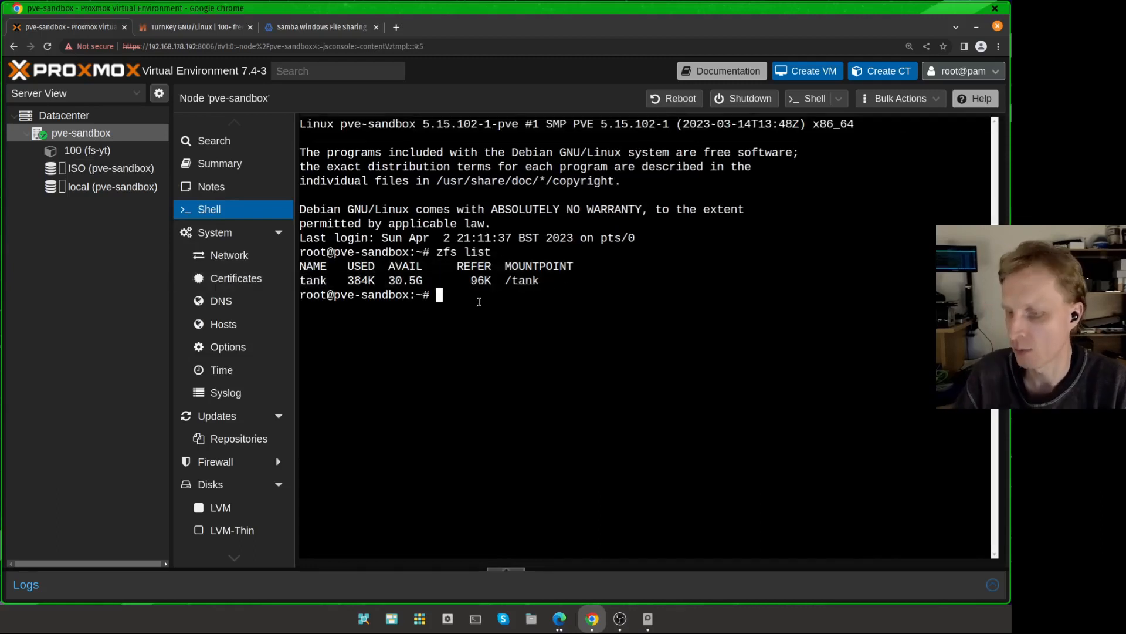
Step: Clear the shell and create a ZFS dataset tank/data with zfs create
key(ctrl+l)
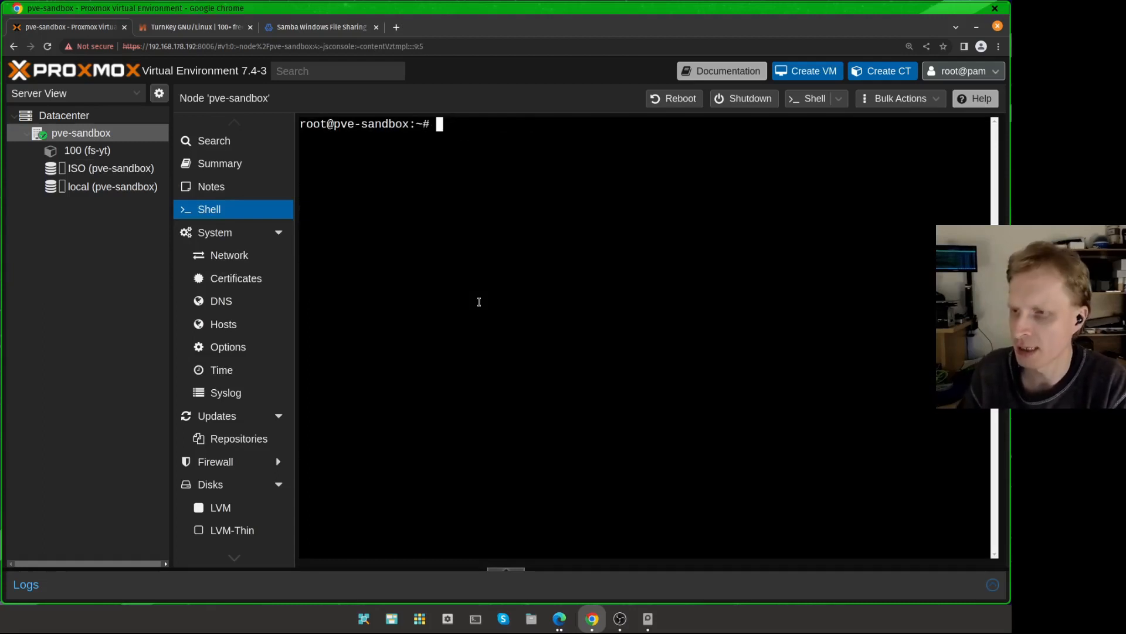
text(zfs crea)
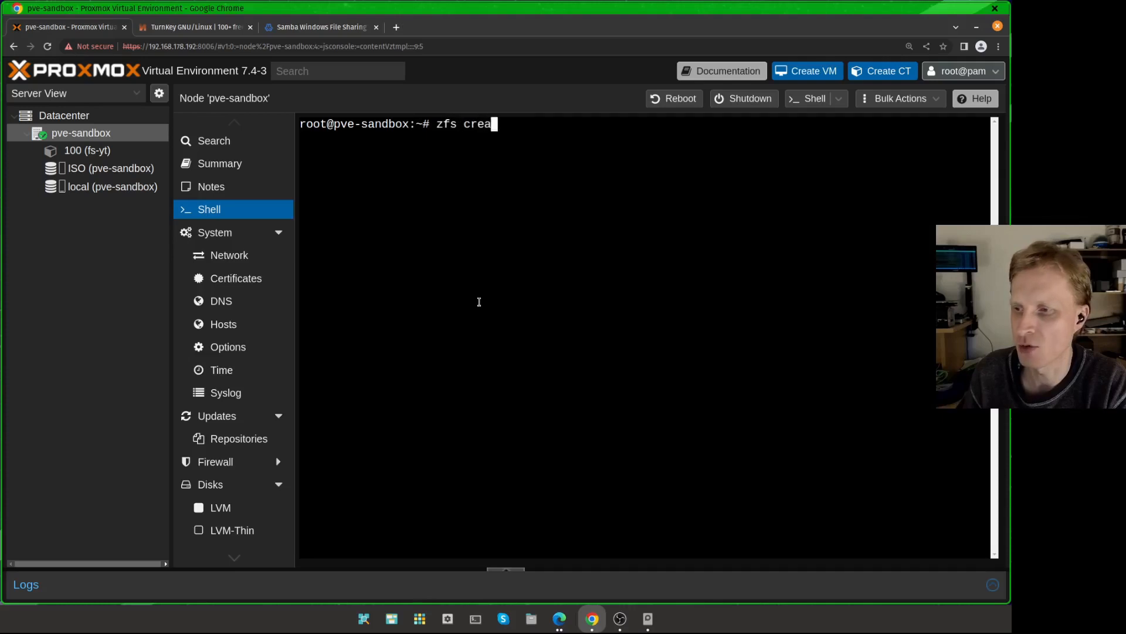
text(te tank)
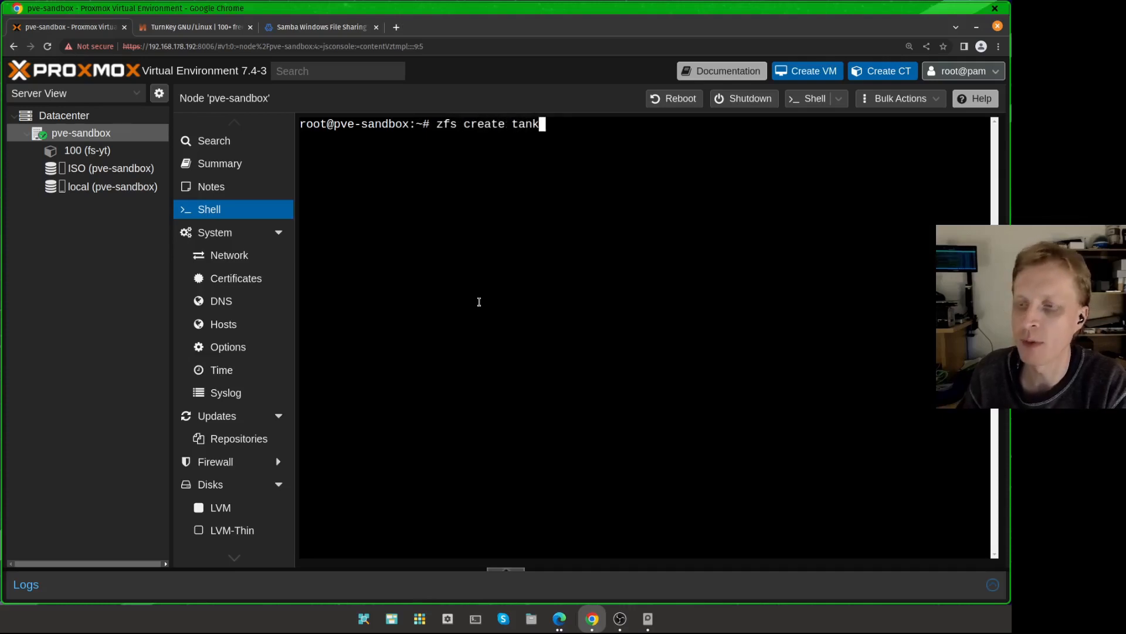
text(/)
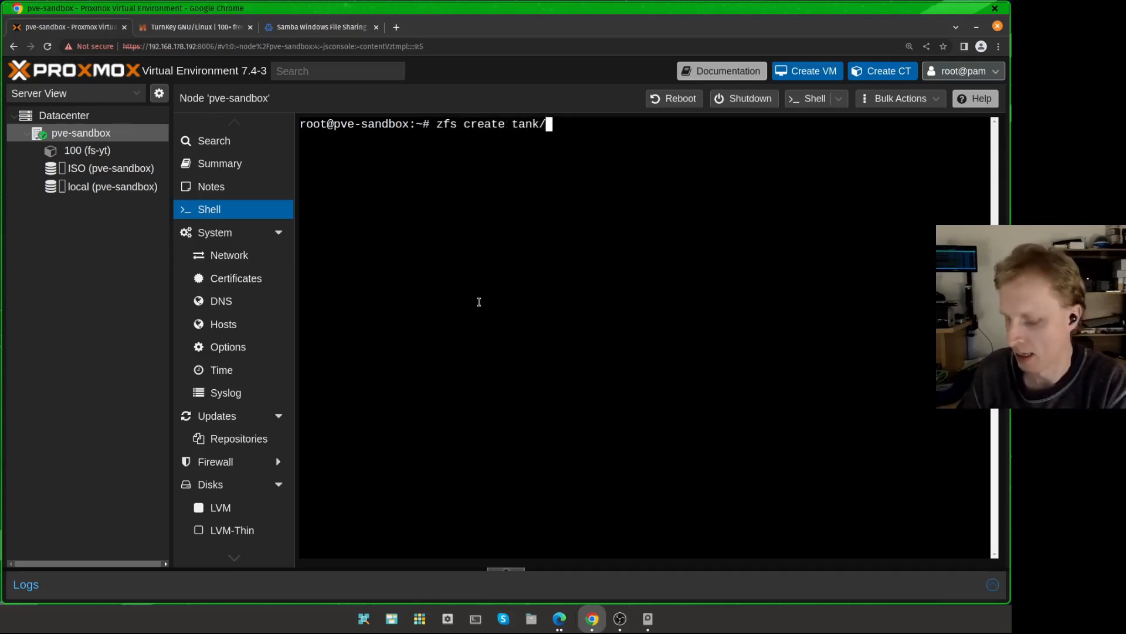
text(data)
key(Return)
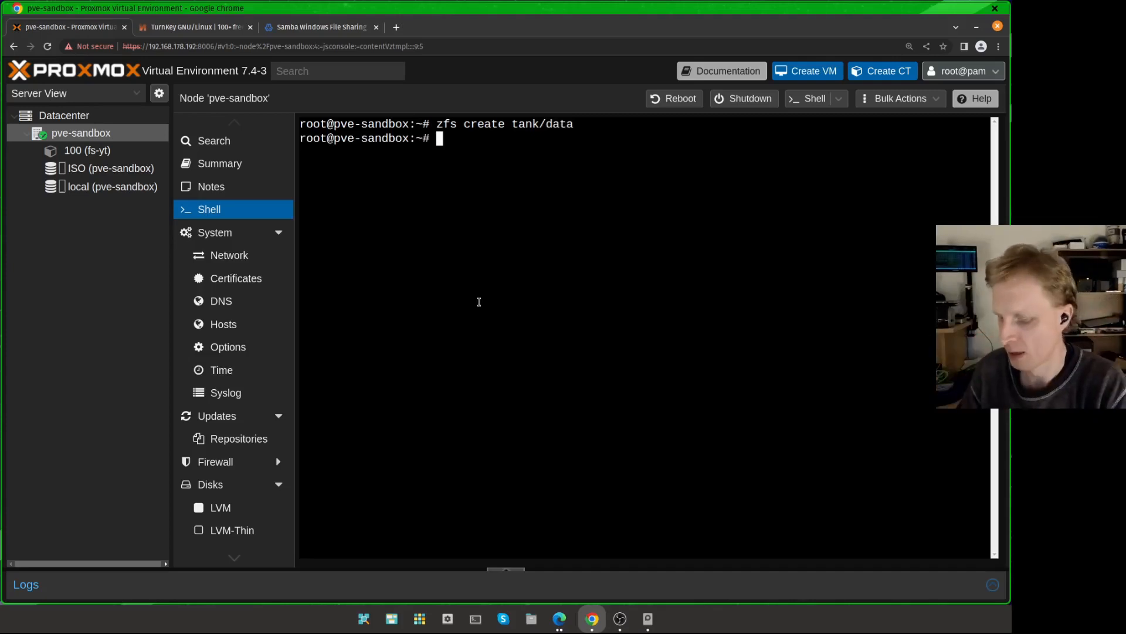
Step: List the ZFS datasets again and examine the tank/data mountpoint
text(zfs list)
key(Return)
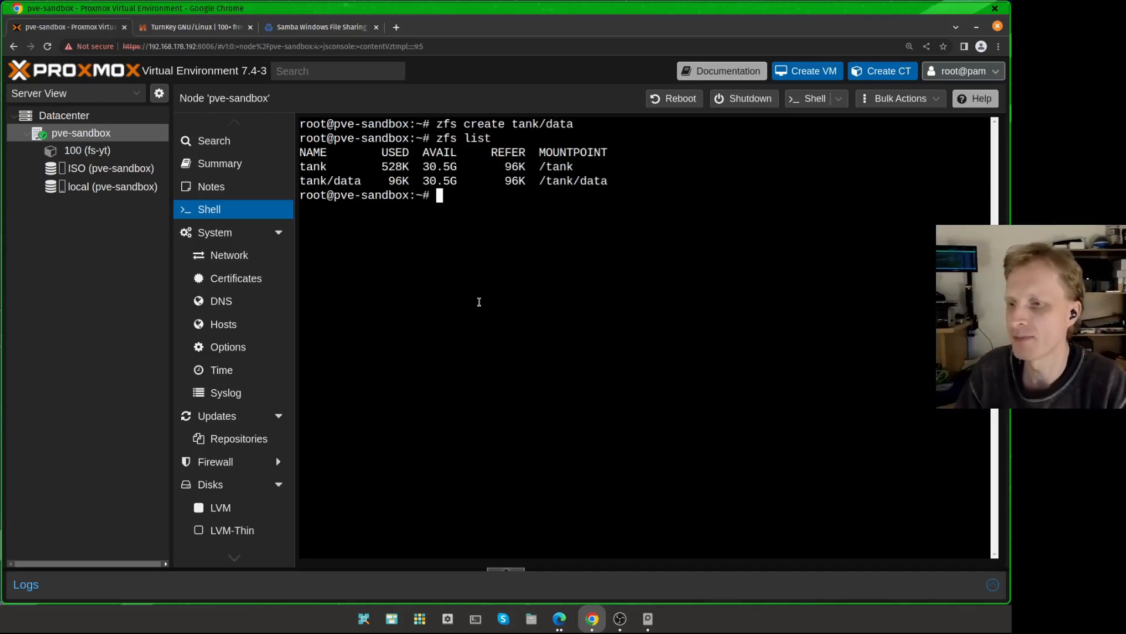
drag(378, 155, 289, 167)
click(593, 180)
click(396, 173)
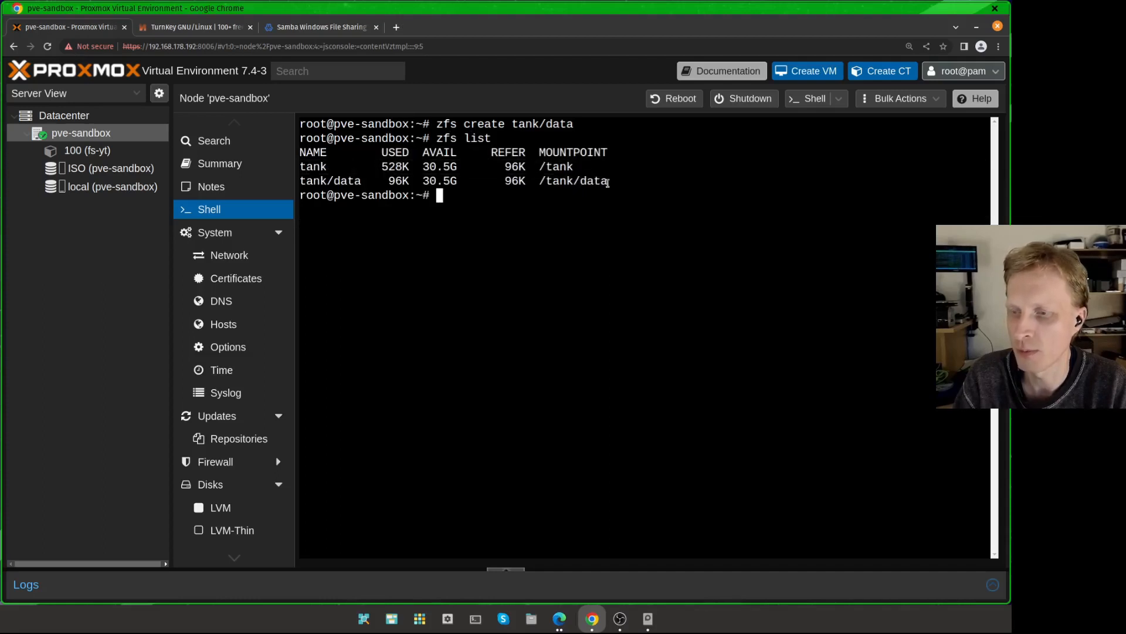
drag(612, 182, 540, 183)
click(541, 183)
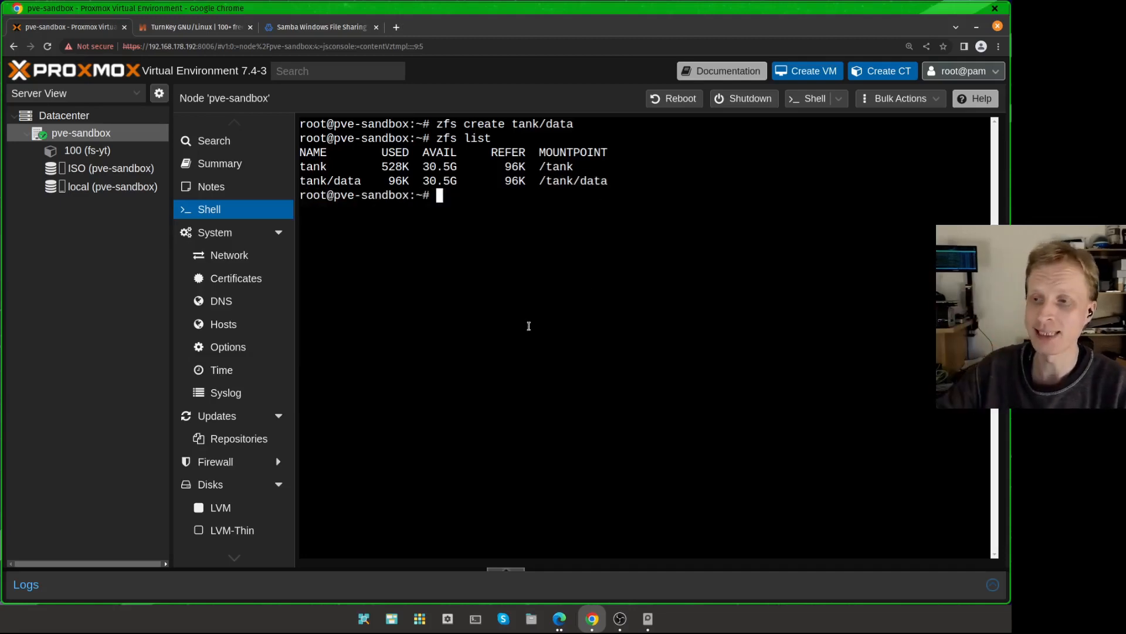
Step: Clear the shell and open the container config /etc/pve/lxc/100.conf in nano
key(ctrl+l)
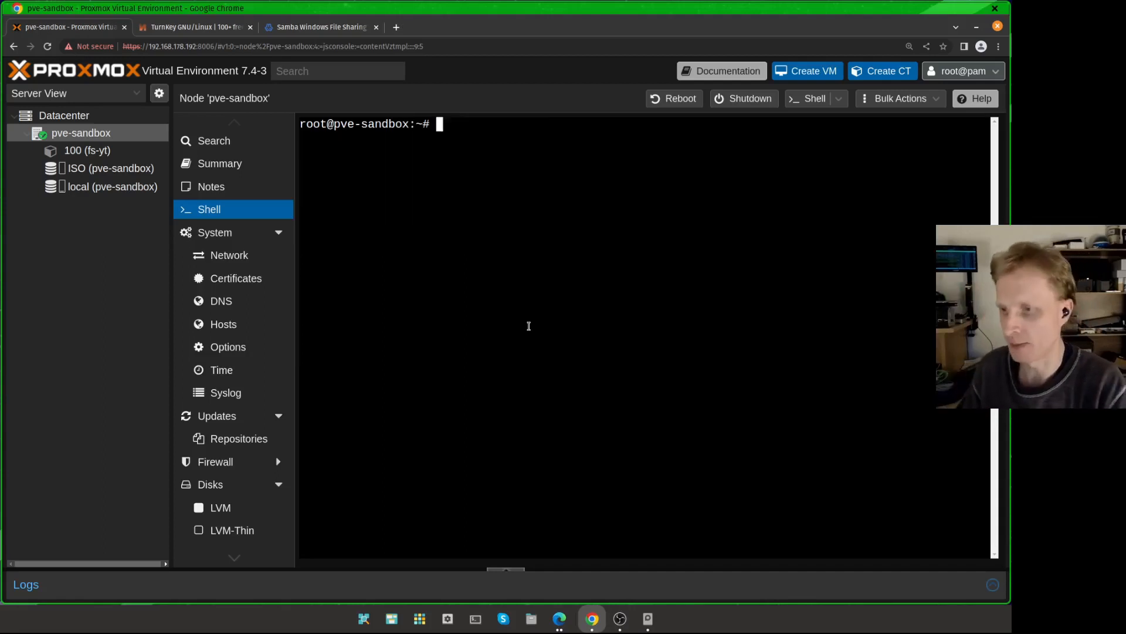
text(nano )
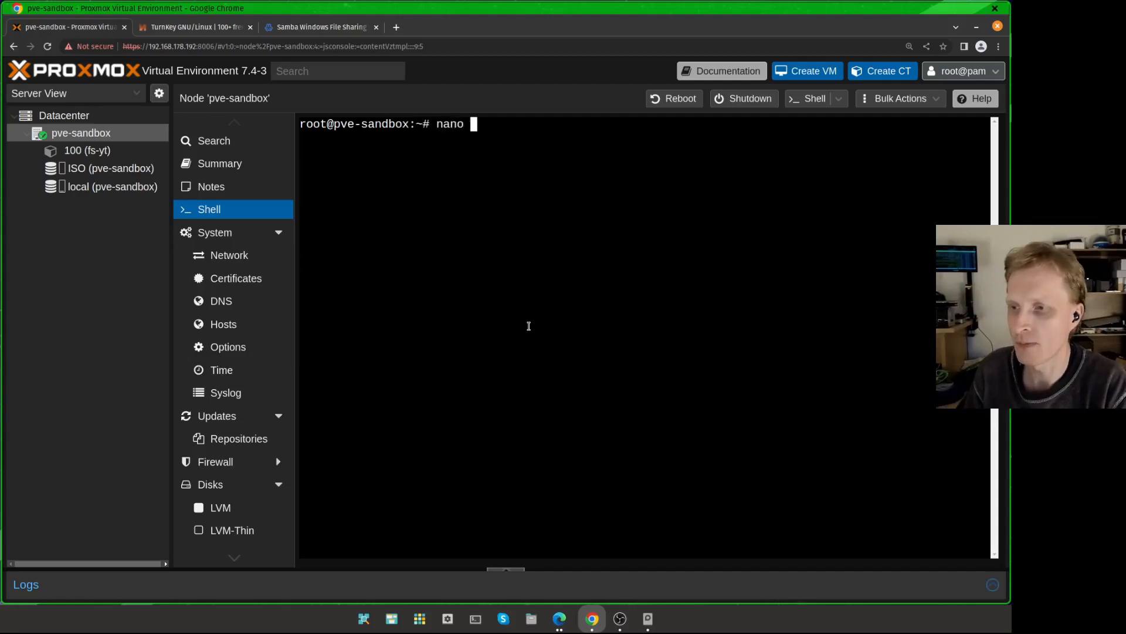
text(/etc/pve)
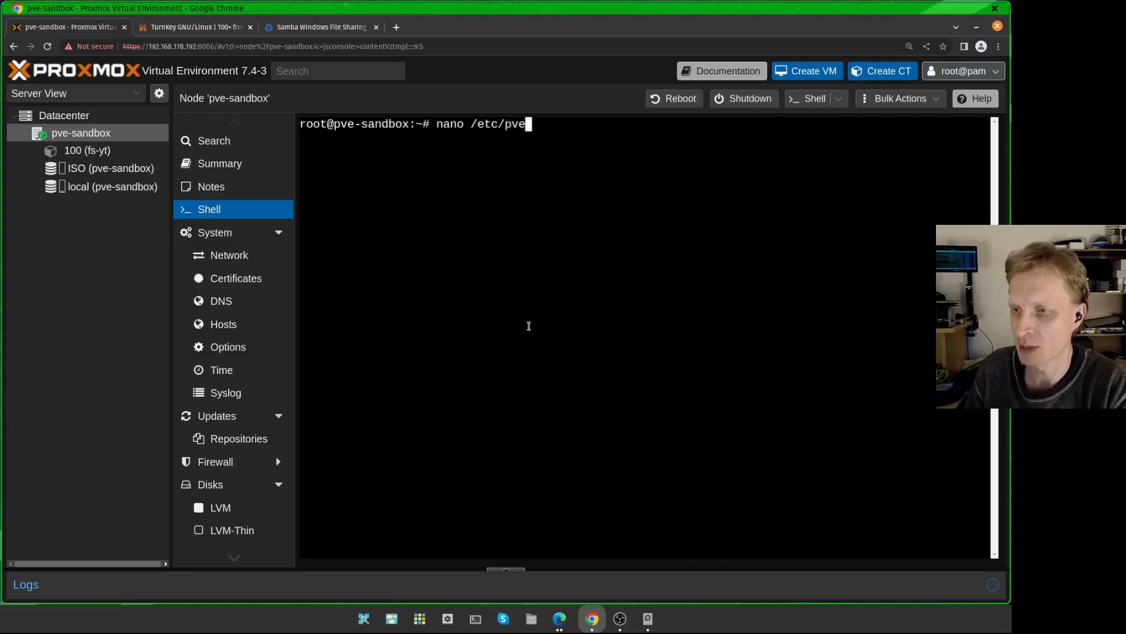
text(/lxc/)
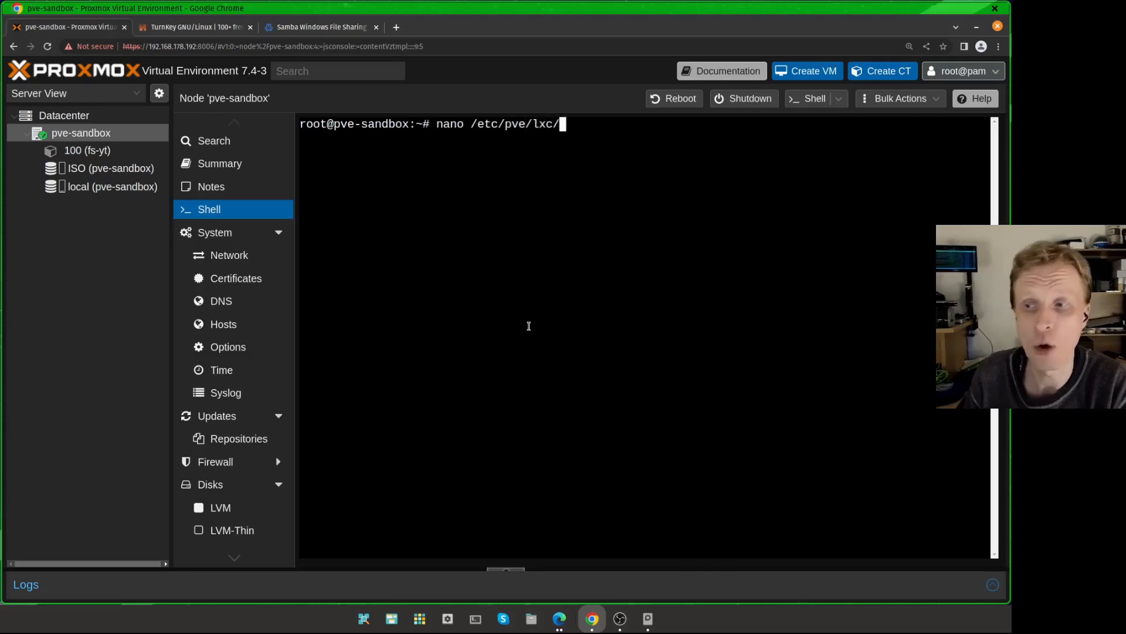
text(100)
key(Tab)
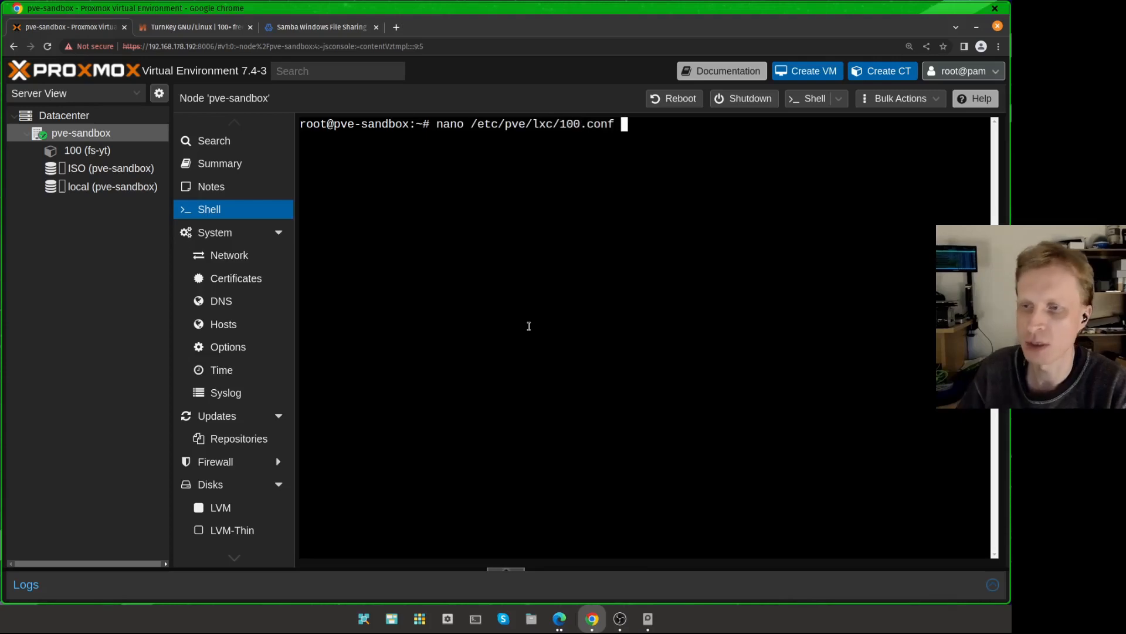
key(Left)
key(Left)
key(Left)
key(Left)
key(Left)
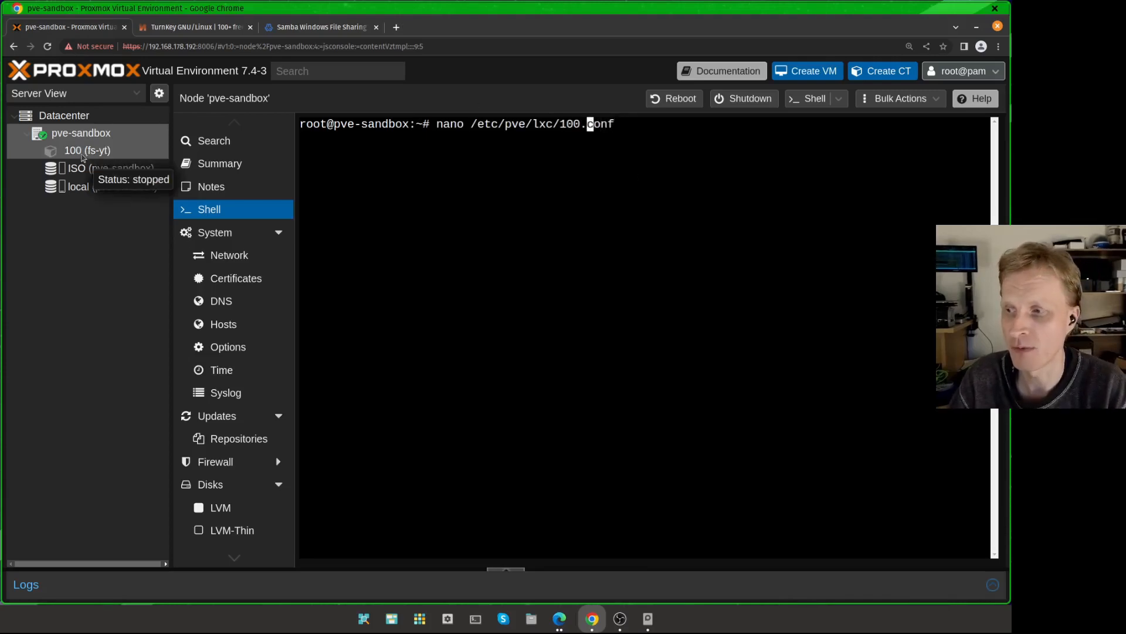
key(Return)
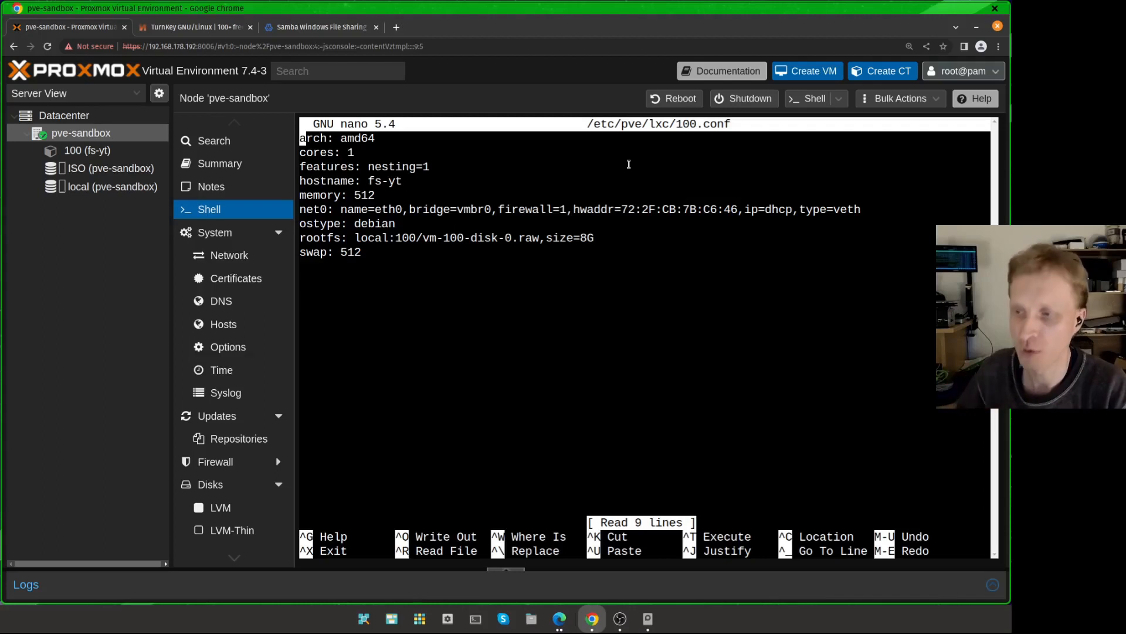
Step: Insert a new line after the net0 entry reading mp0:/tank/data,mp=/mnt/data to bind-mount the dataset into the container
key(Down)
key(Down)
key(Down)
key(Down)
key(Down)
key(Down)
key(Up)
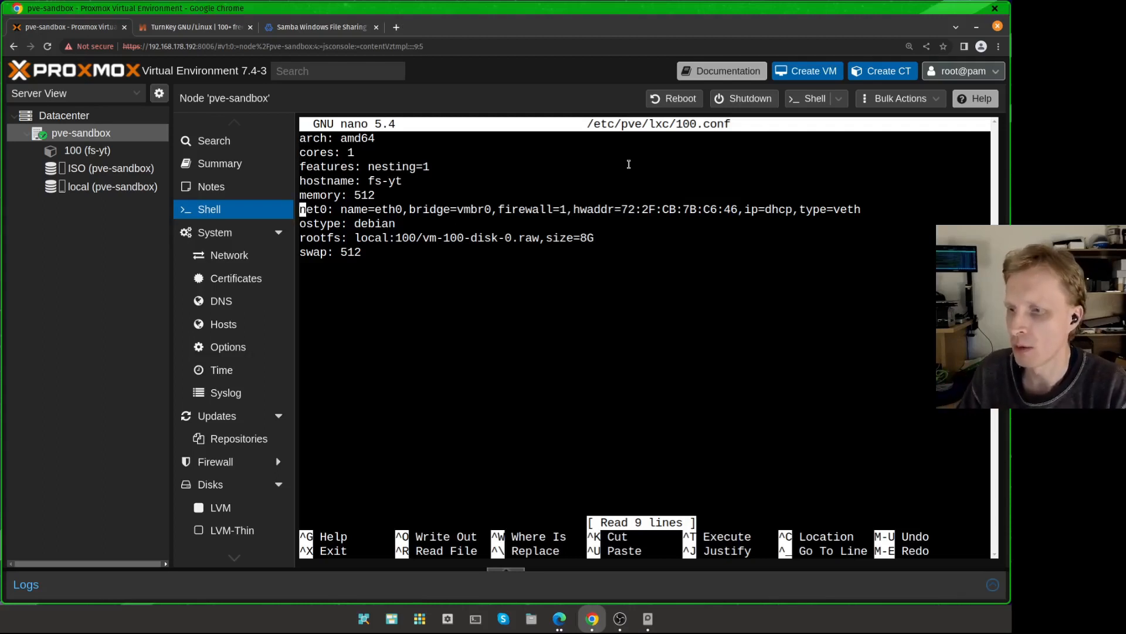
key(Down)
key(Return)
key(Up)
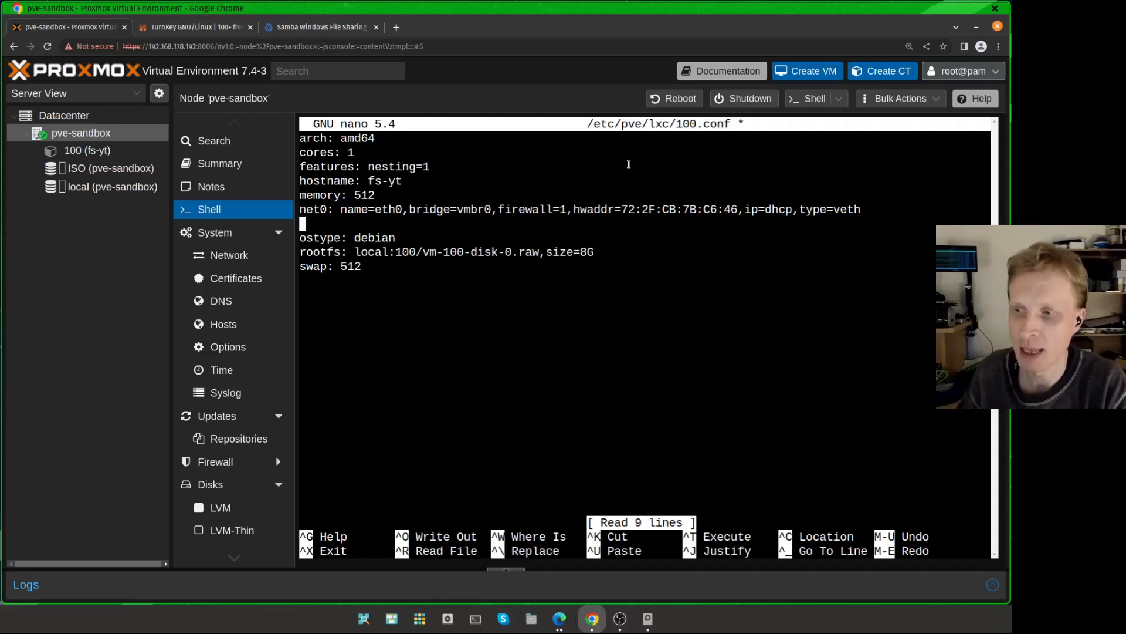
text(mp0)
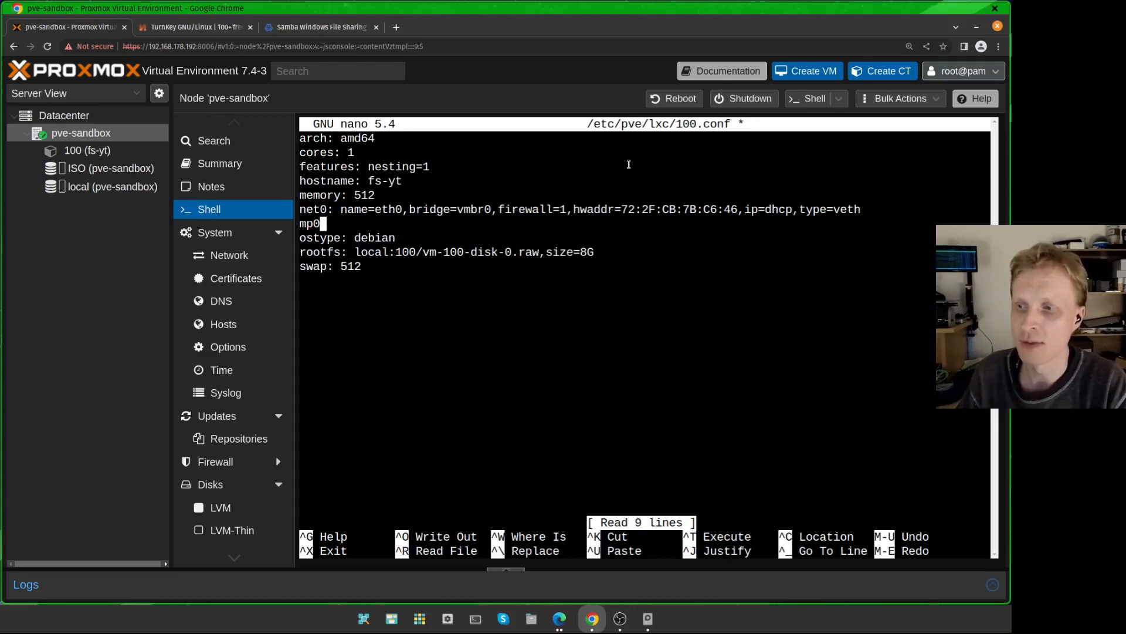
key(BackSpace)
text(1)
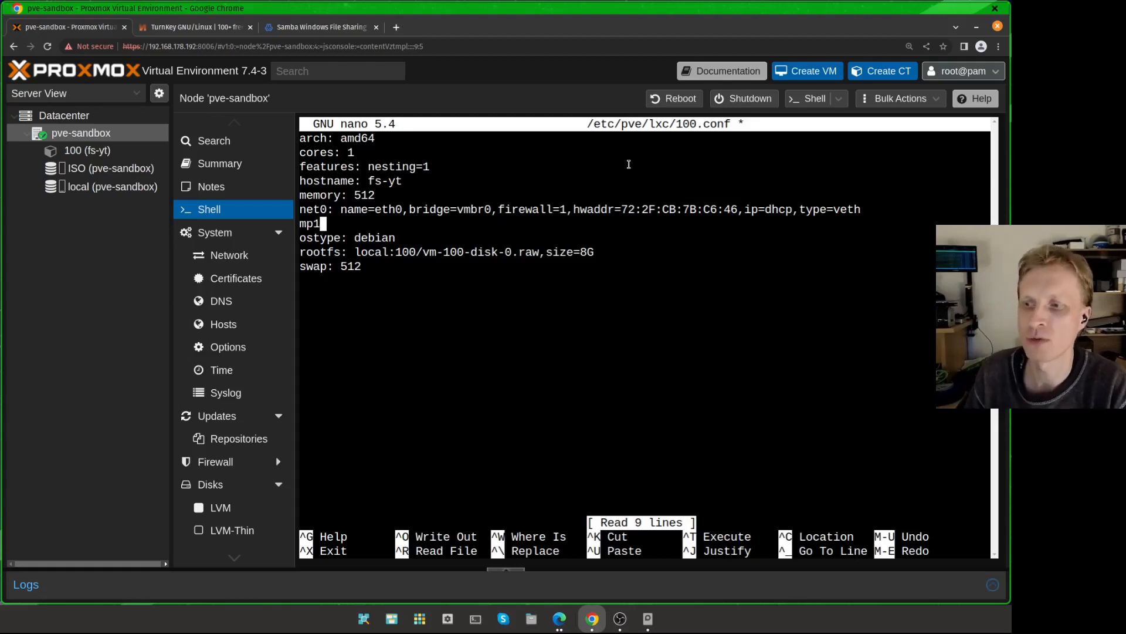
key(BackSpace)
text(3)
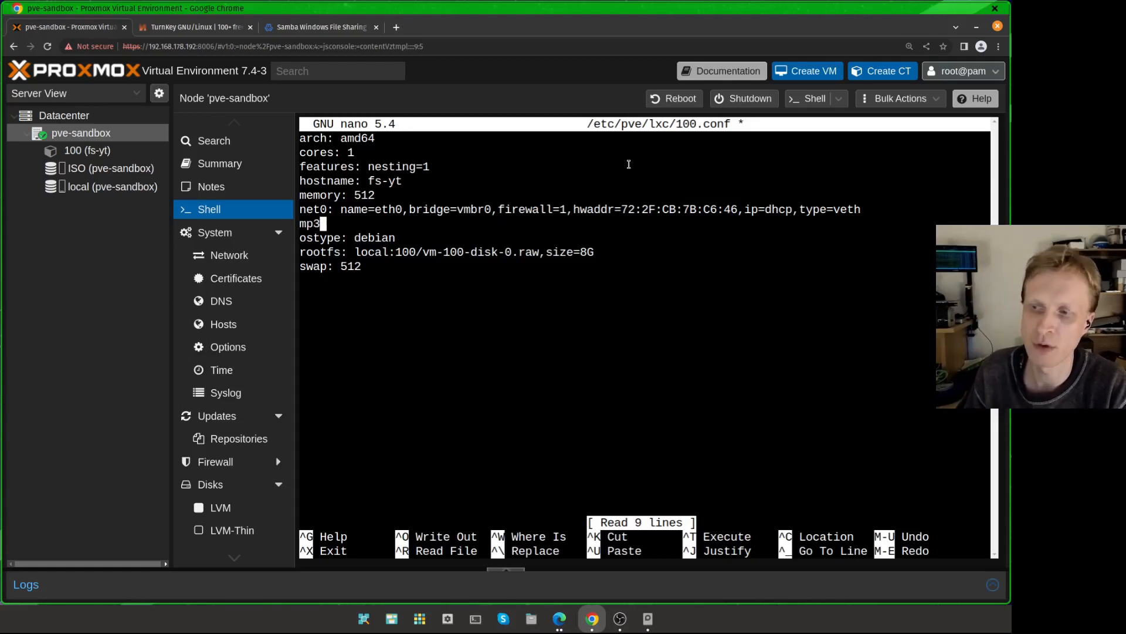
key(BackSpace)
text(0)
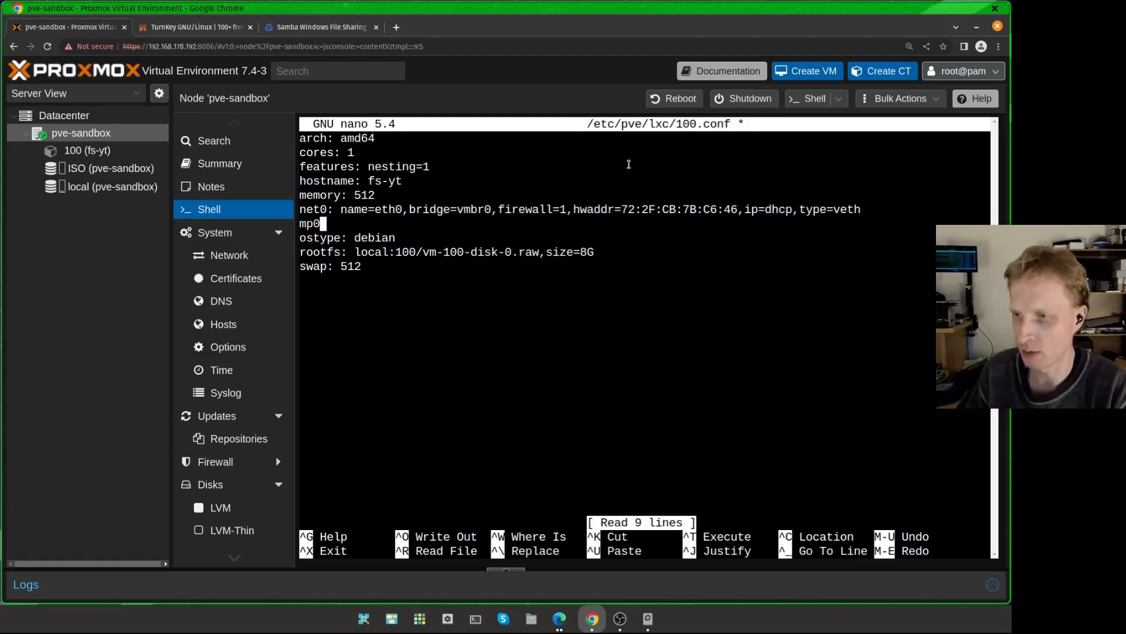
text(:)
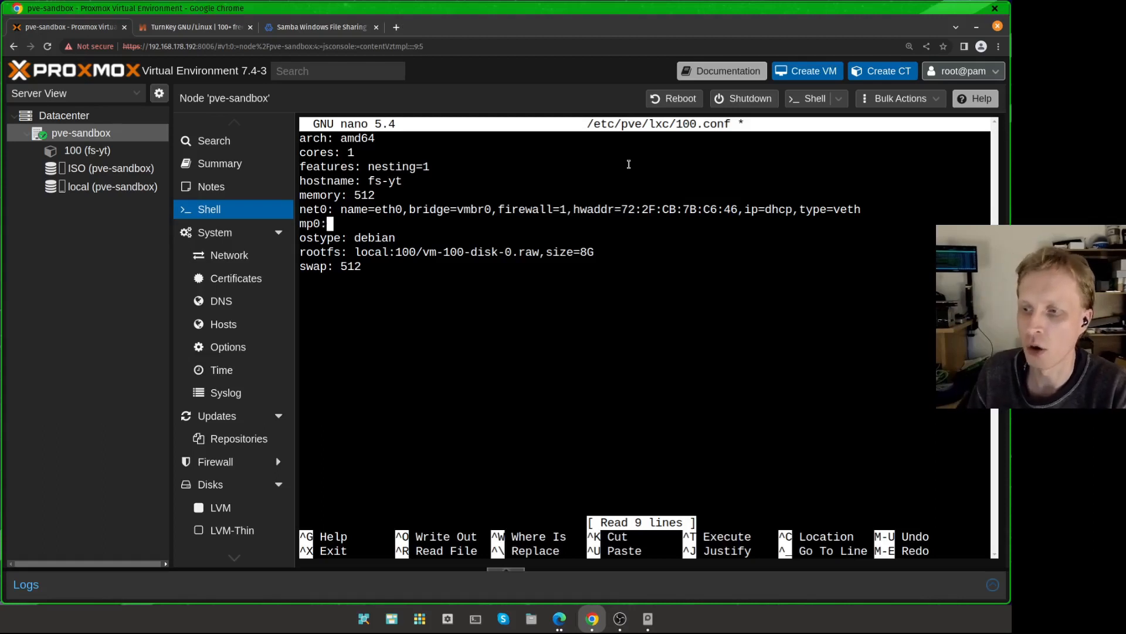
text(/tank/data)
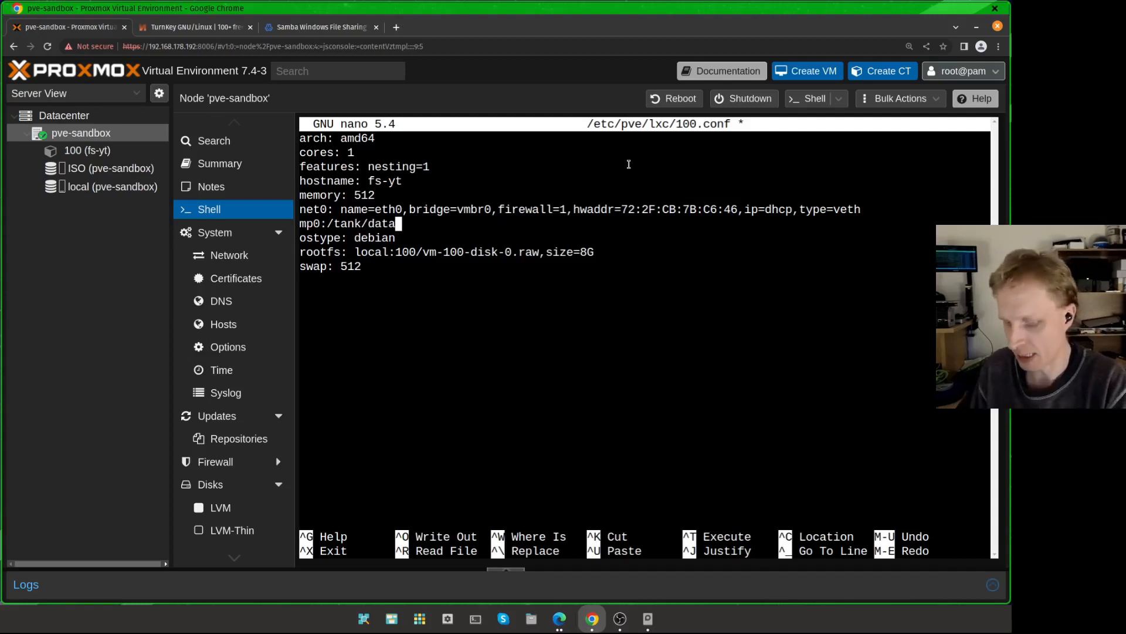
text(,mp)
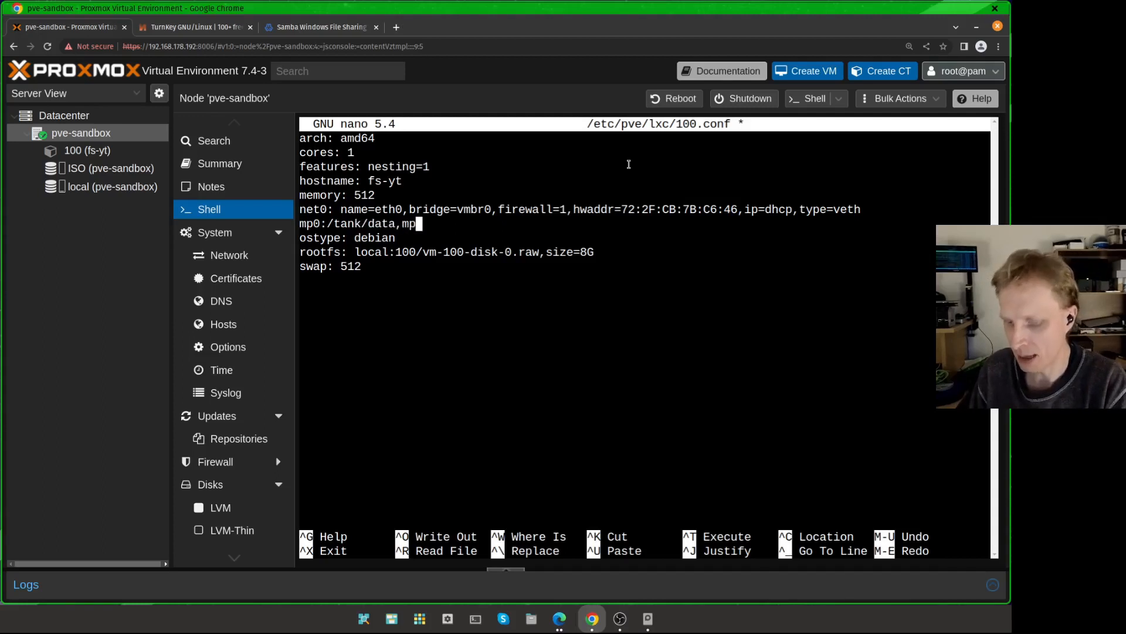
text(=/mnt/)
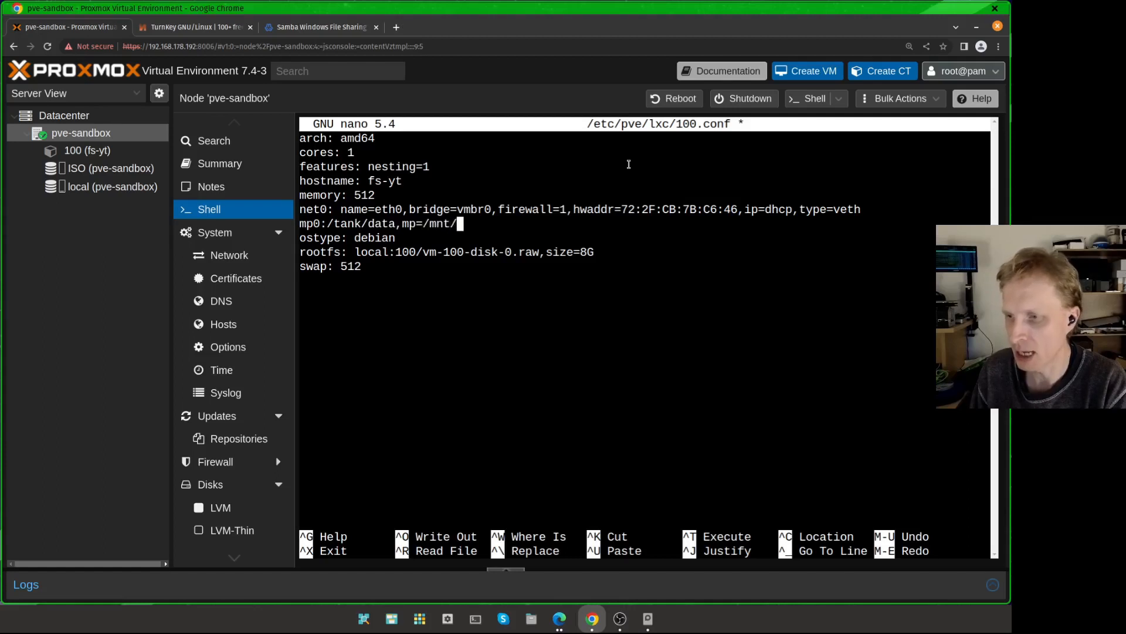
text(data)
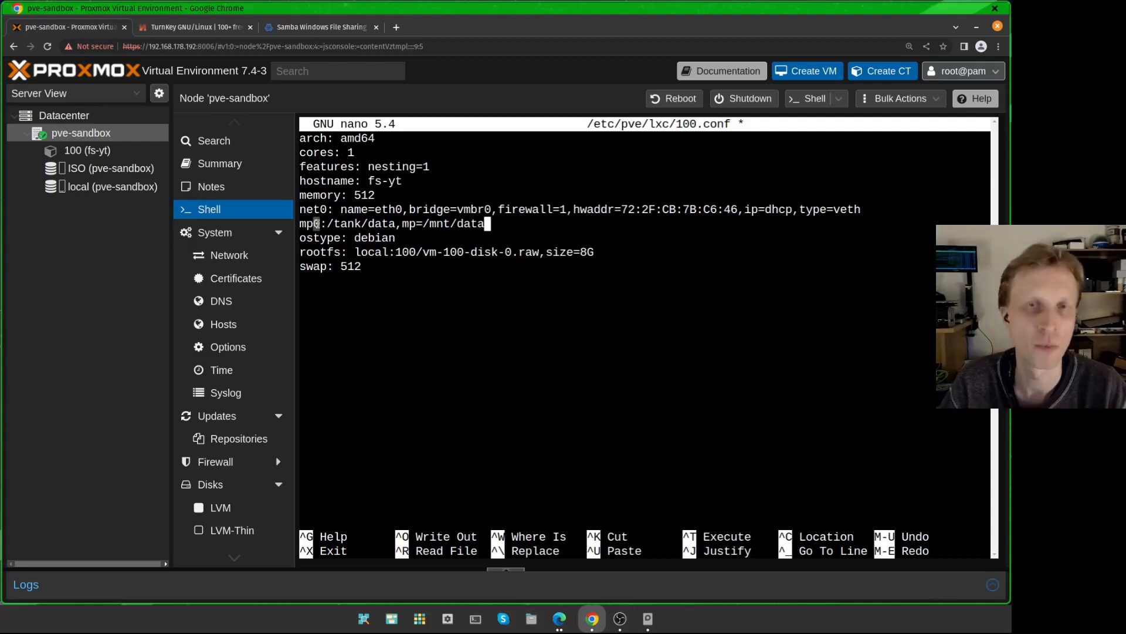
Step: Save the container config file and exit nano
drag(324, 222, 392, 222)
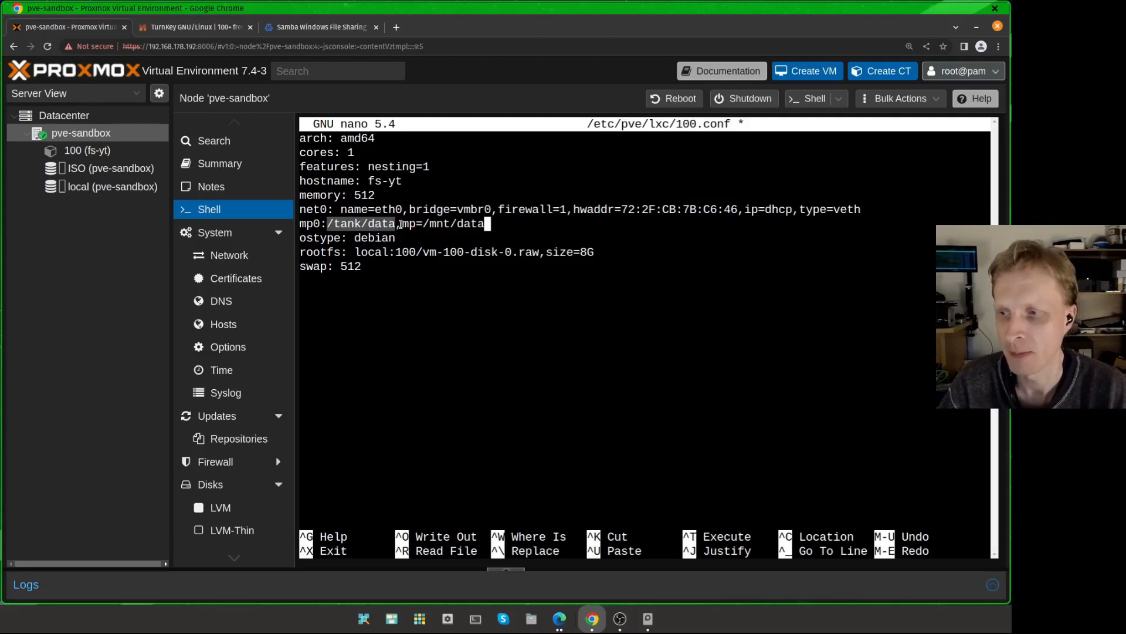
drag(400, 225, 479, 226)
click(476, 238)
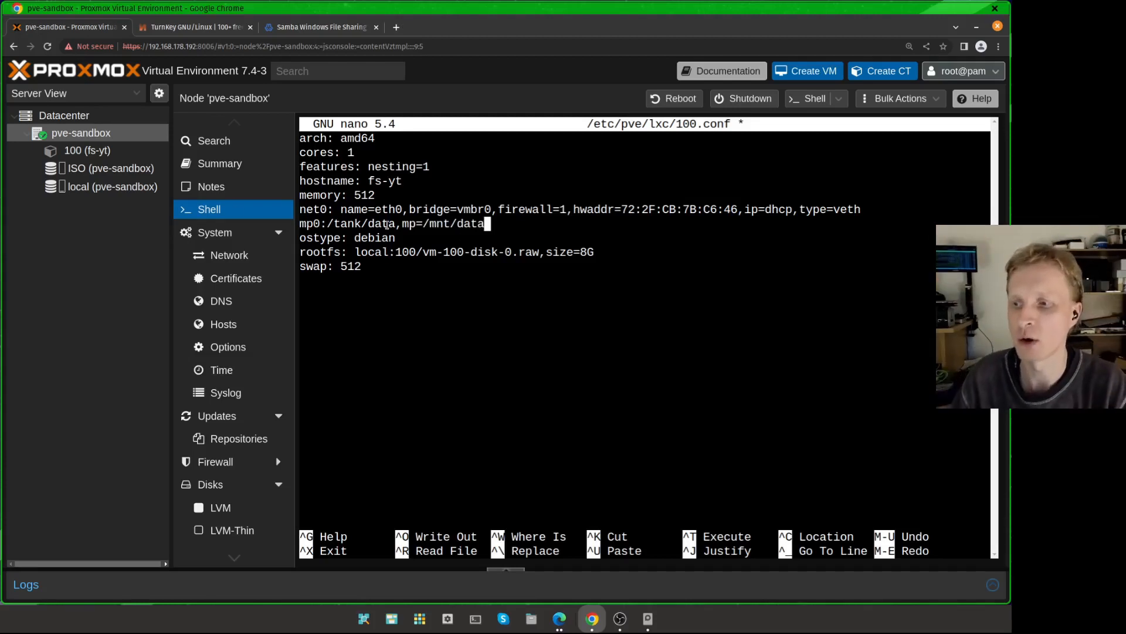
drag(401, 223, 494, 224)
click(457, 236)
click(494, 227)
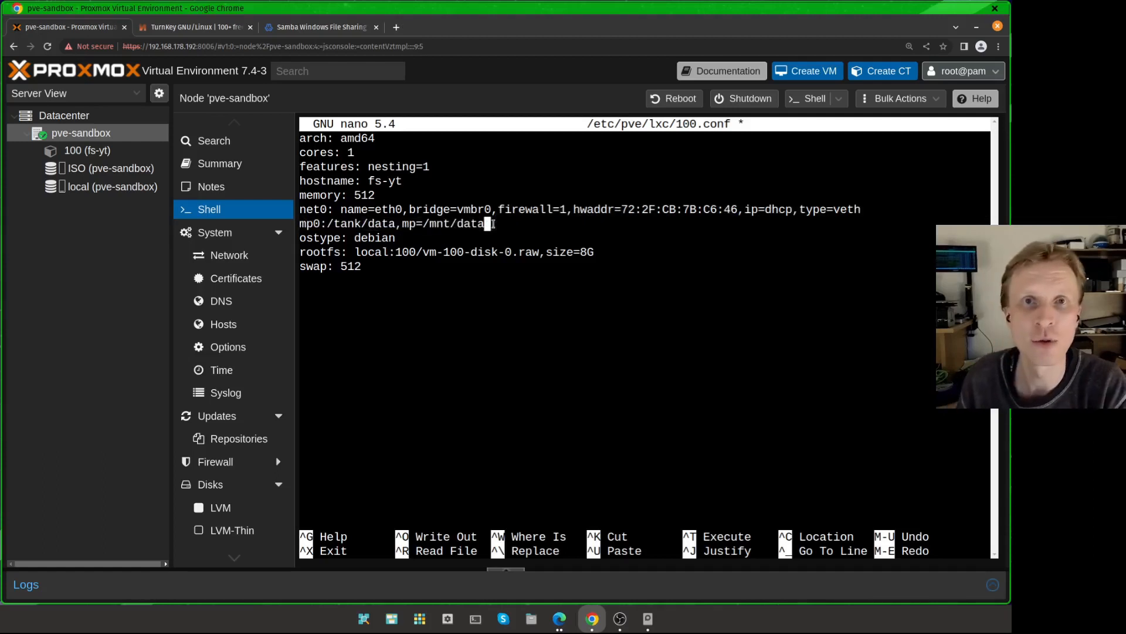
key(ctrl+o)
key(Return)
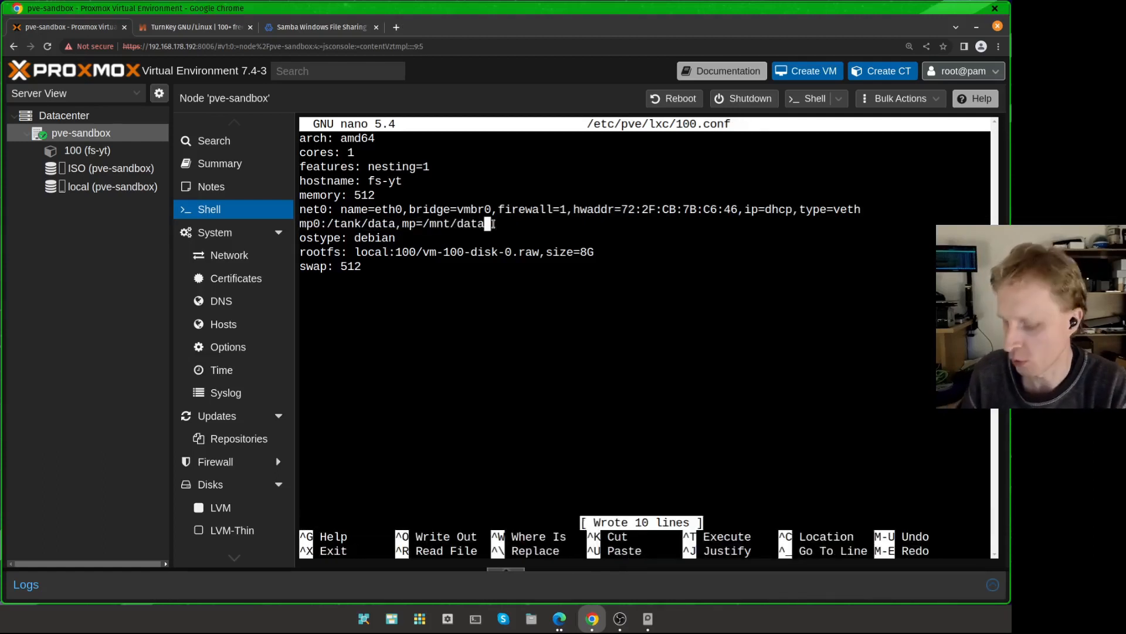
key(ctrl+x)
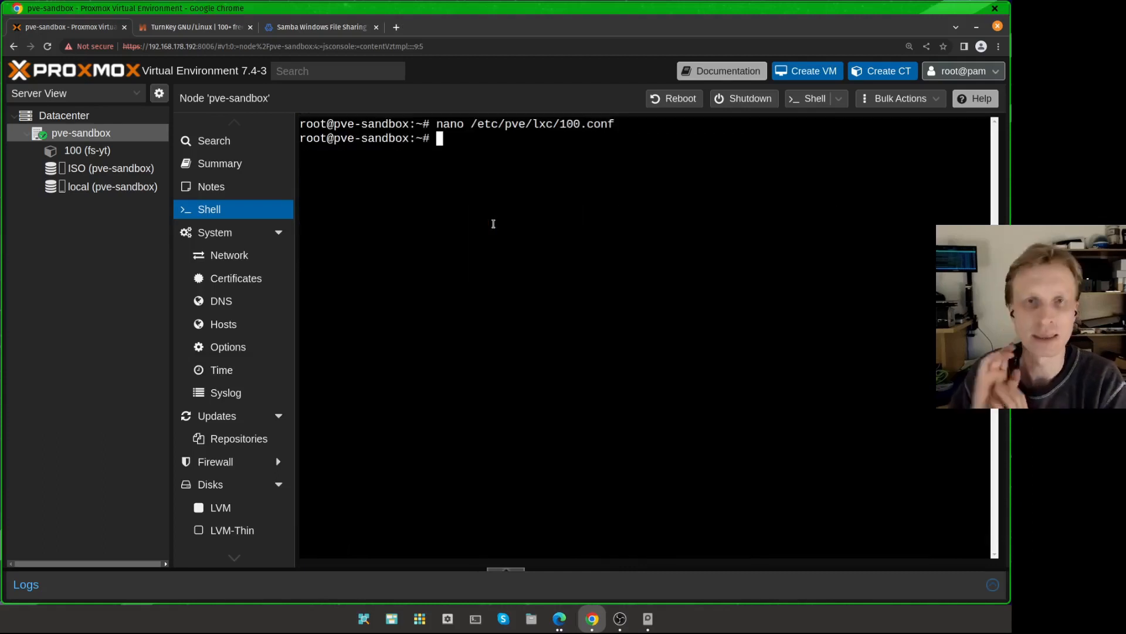
Step: Start container 100 with pct start 100
text(pct start  )
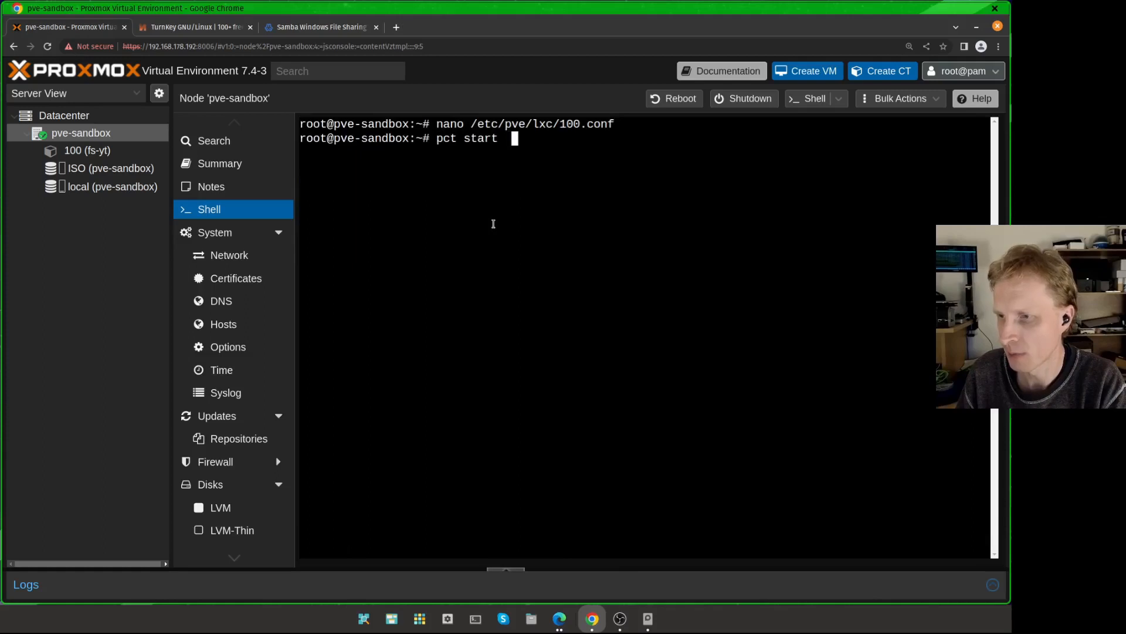
text(100)
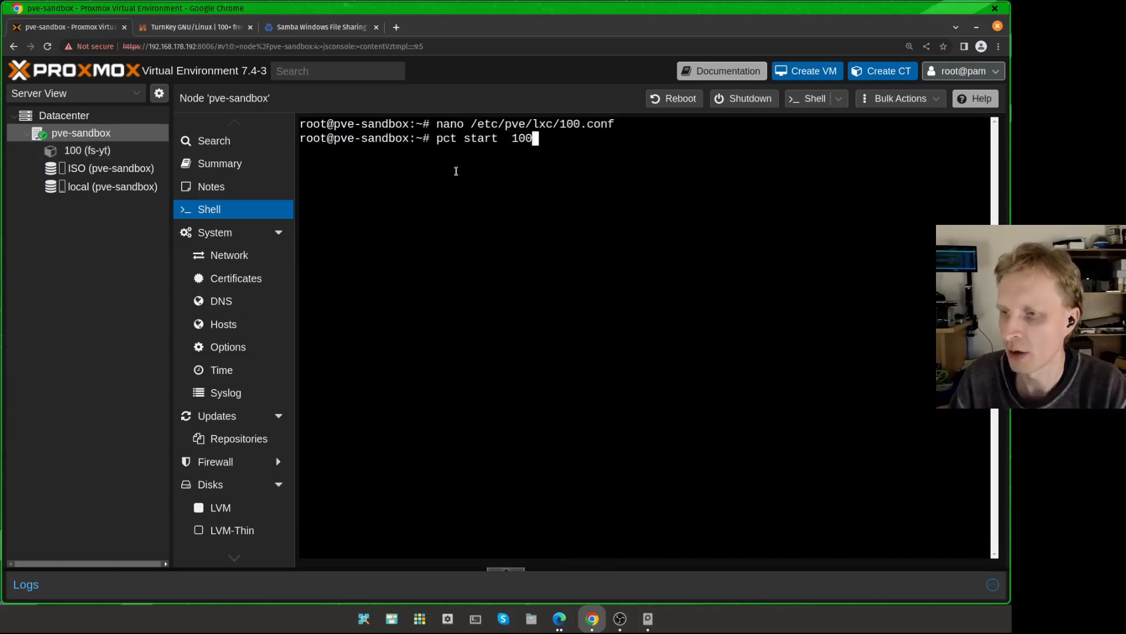
key(Return)
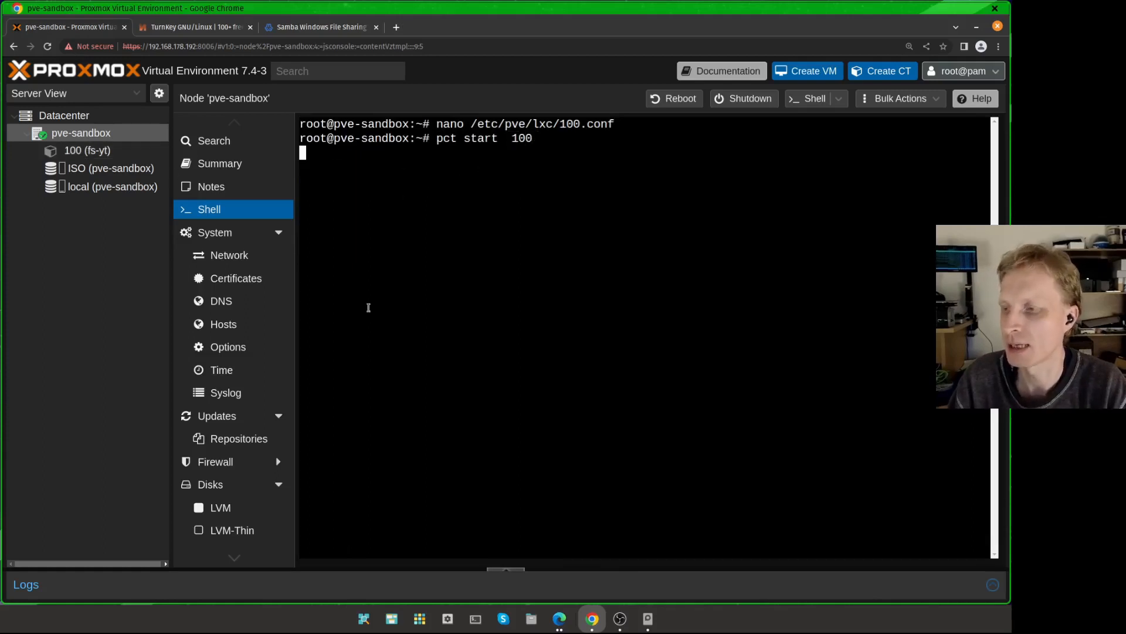
Step: Open the console of container 100 (fs-yt) and log in as root
click(106, 151)
click(217, 149)
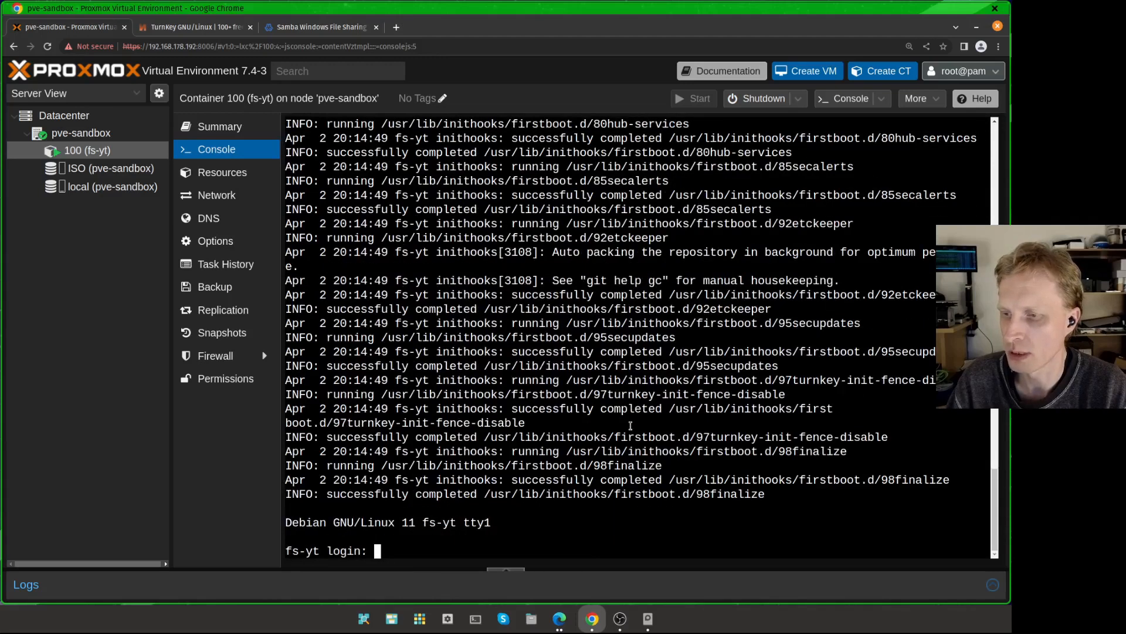
key(Return)
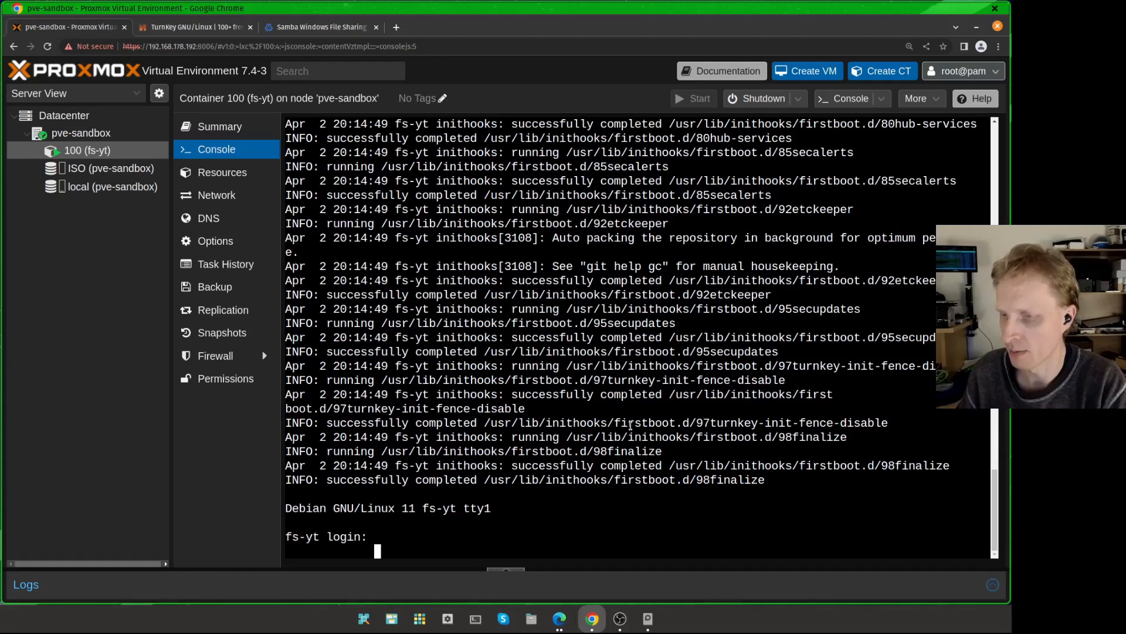
text(root)
key(Return)
key(Return)
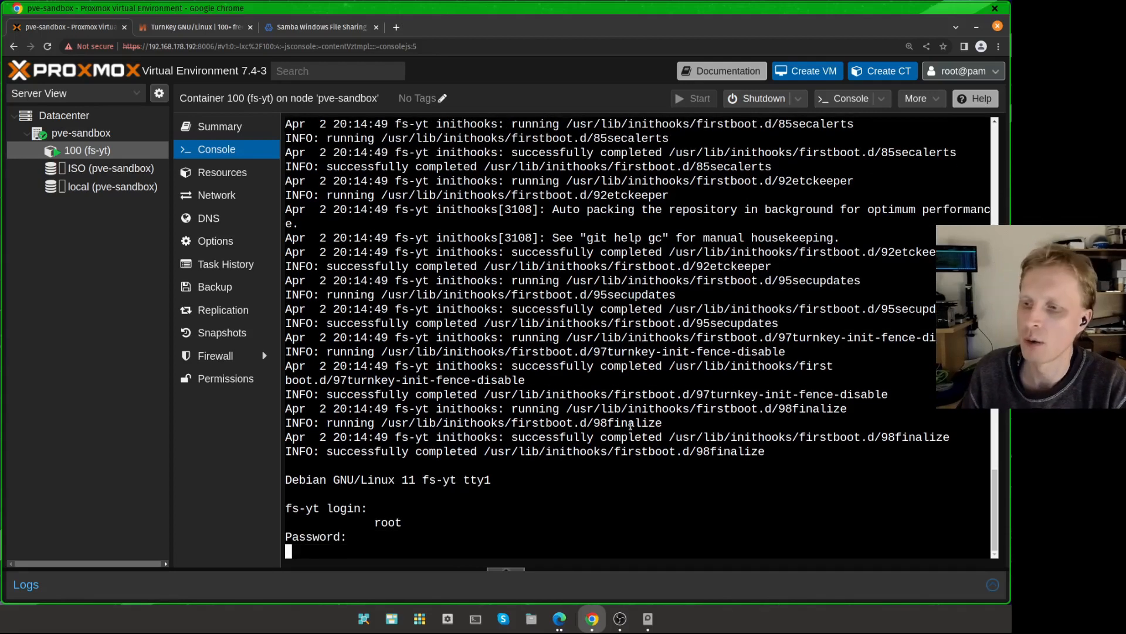
text(root)
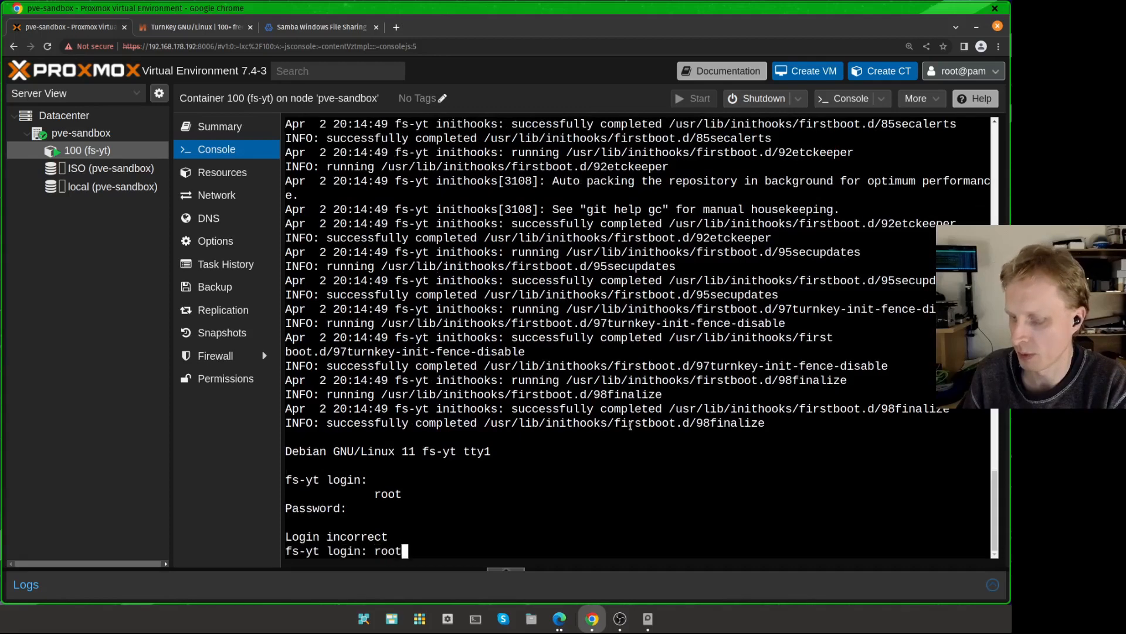
key(Return)
key(Return)
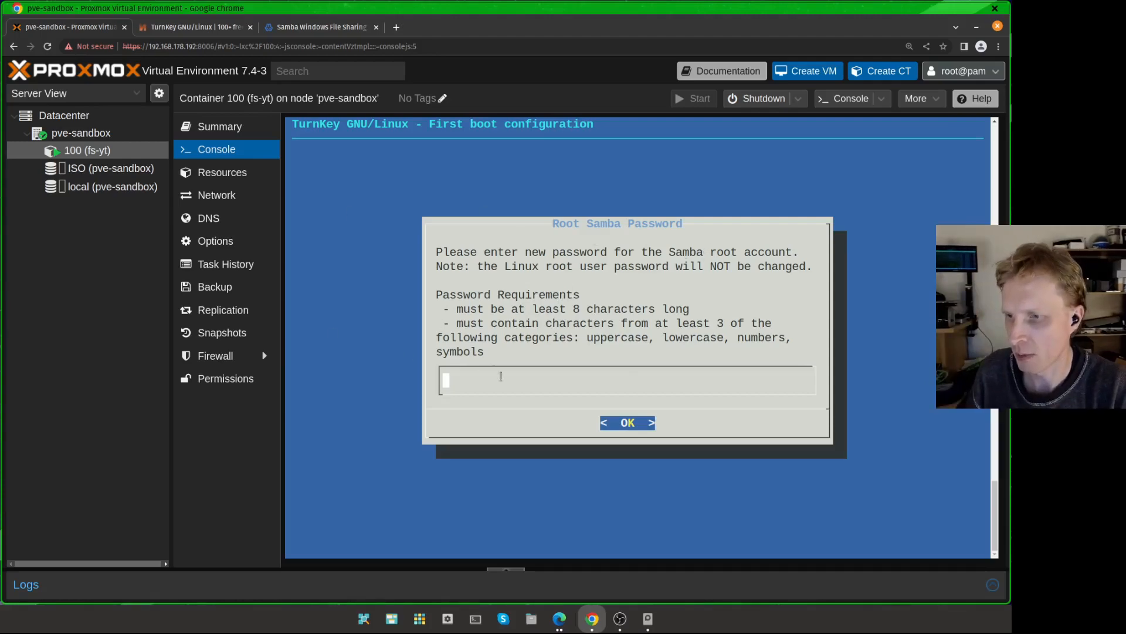
Step: Enter and confirm a new Samba root account password in the first boot configuration
text(********)
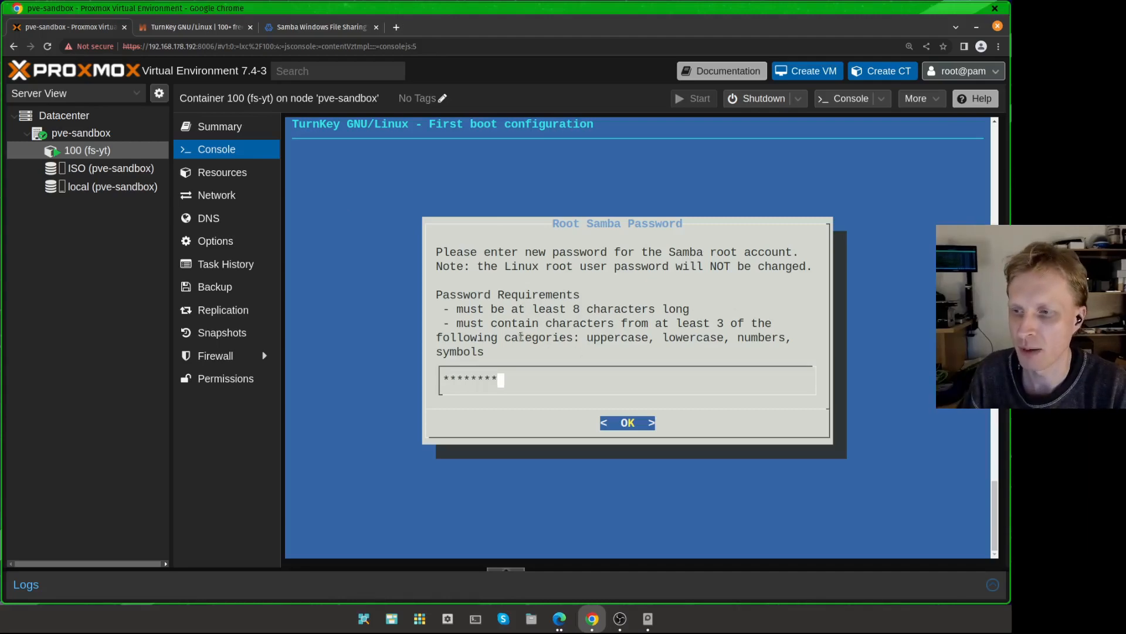
key(Return)
text(******)
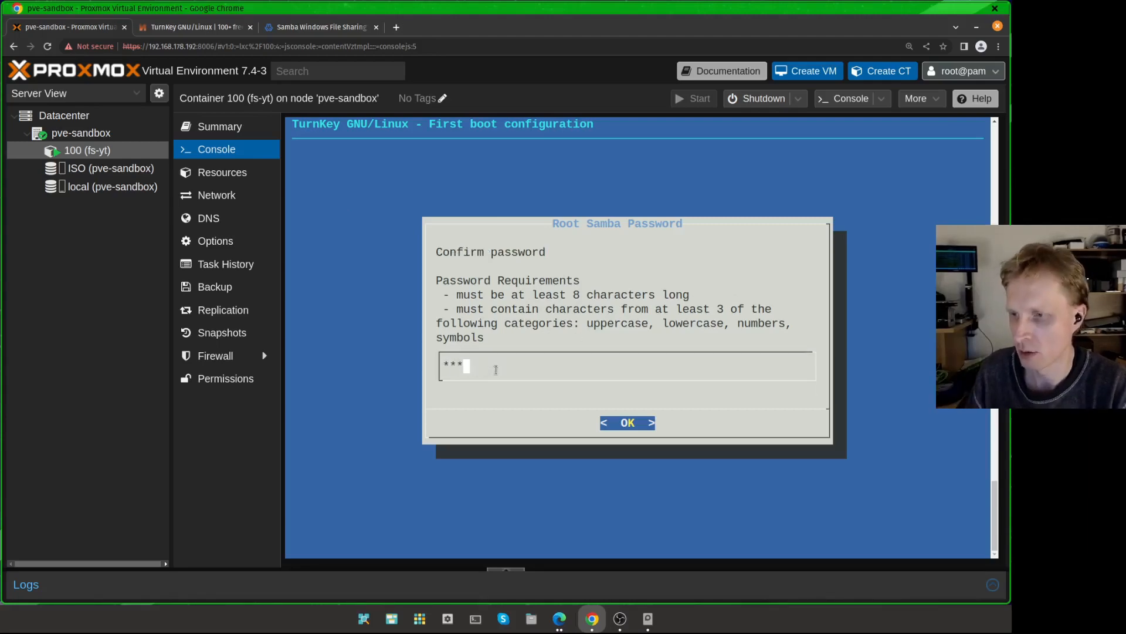
text(**)
key(Return)
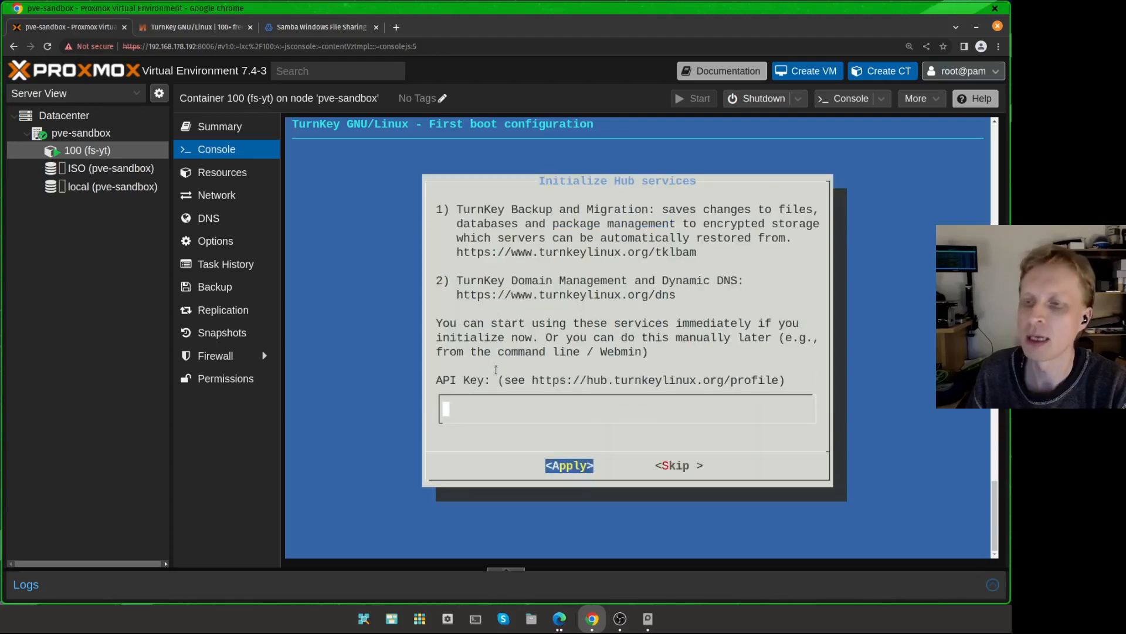
Step: Skip the Hub services initialization without entering an API key
key(Tab)
key(Tab)
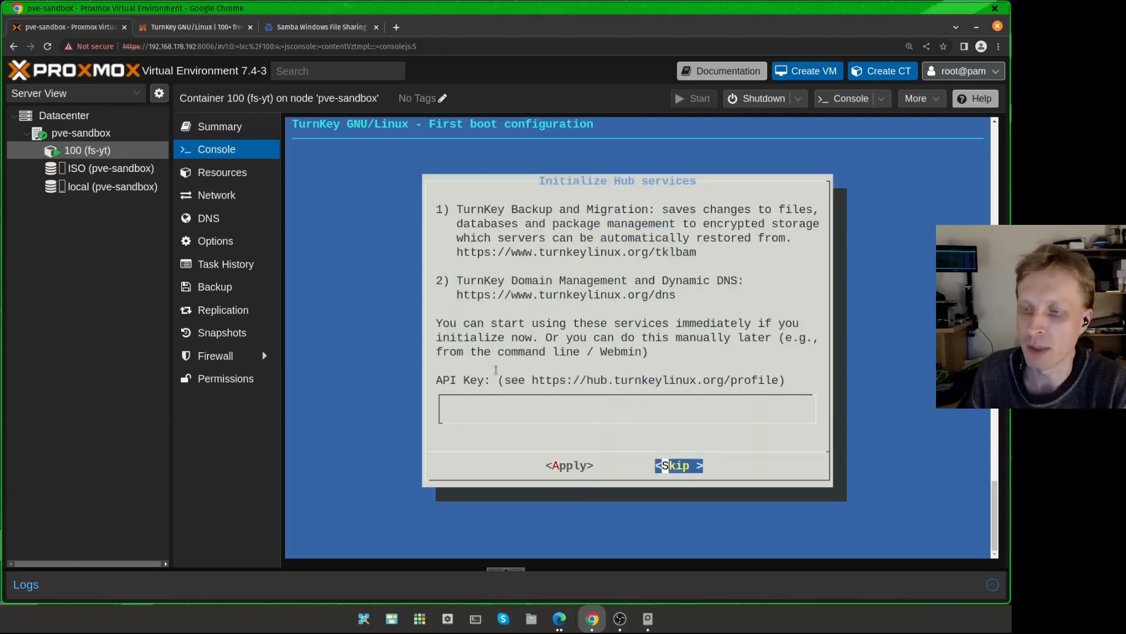
key(Return)
Step: Skip the system notifications email setup and choose to install security updates
key(Tab)
key(Tab)
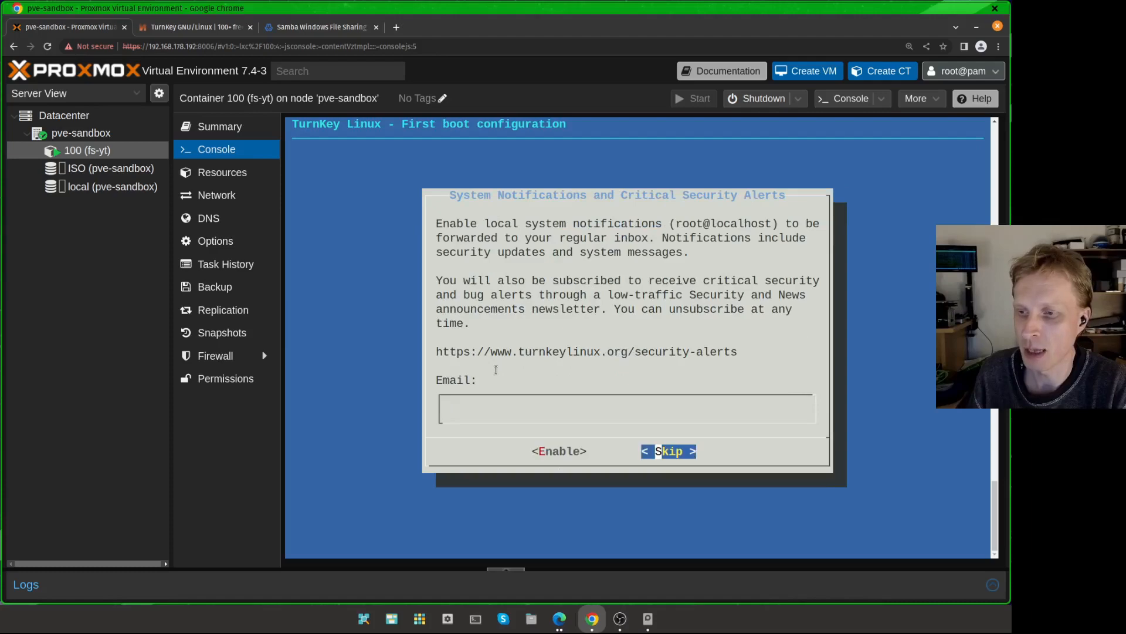
key(Return)
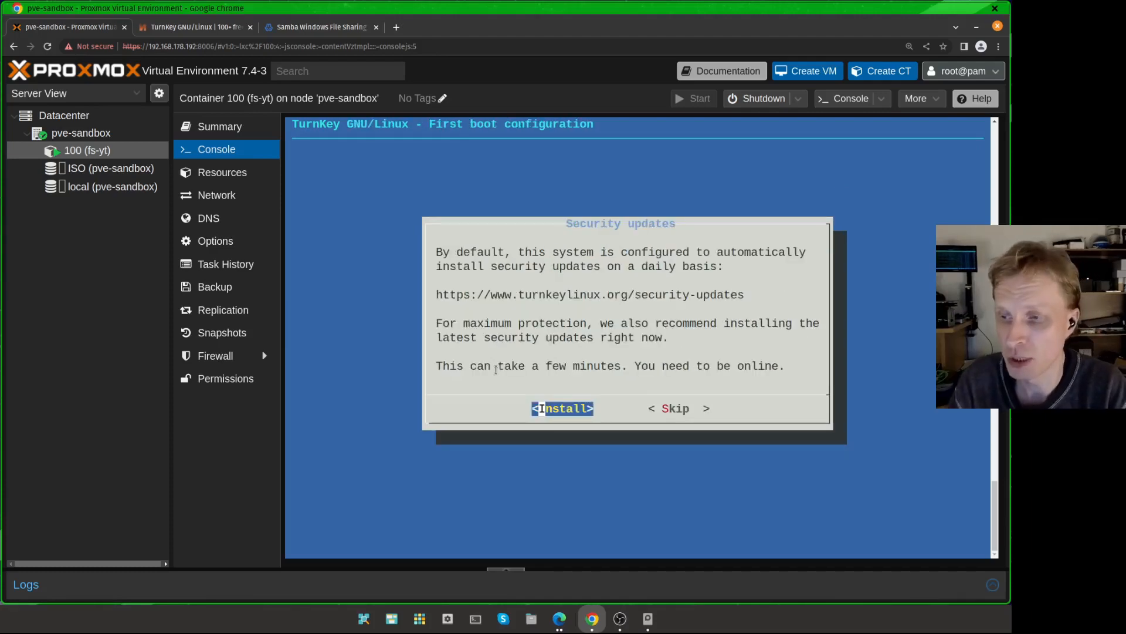
key(Return)
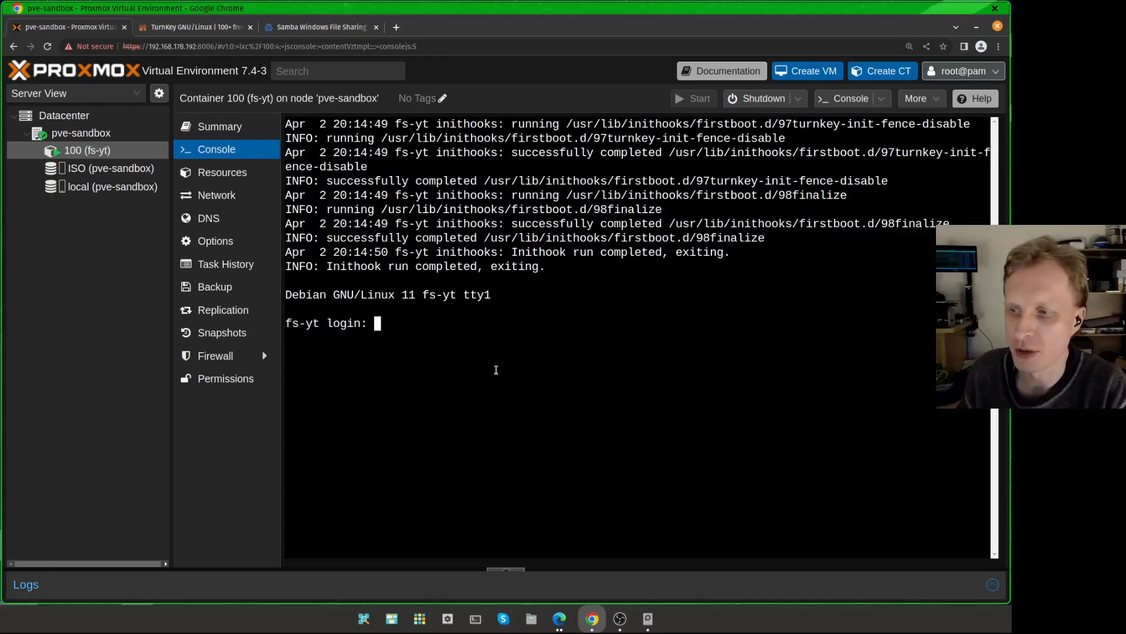
Step: Log in to the container as root, clear the screen and launch confconsole
text(root)
key(Return)
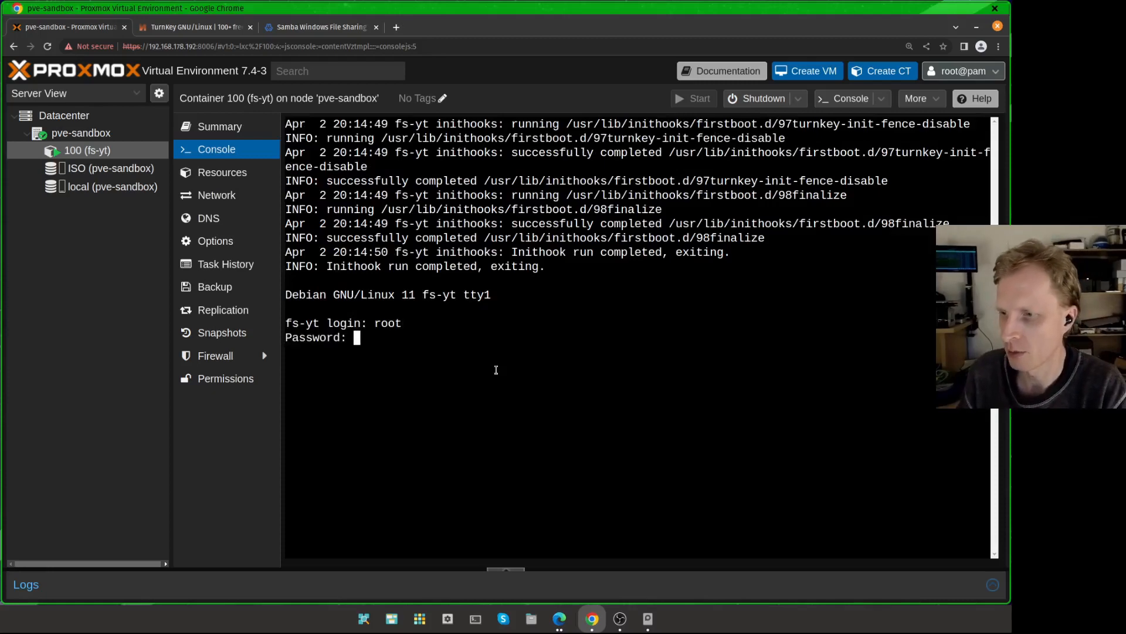
key(Return)
key(ctrl+l)
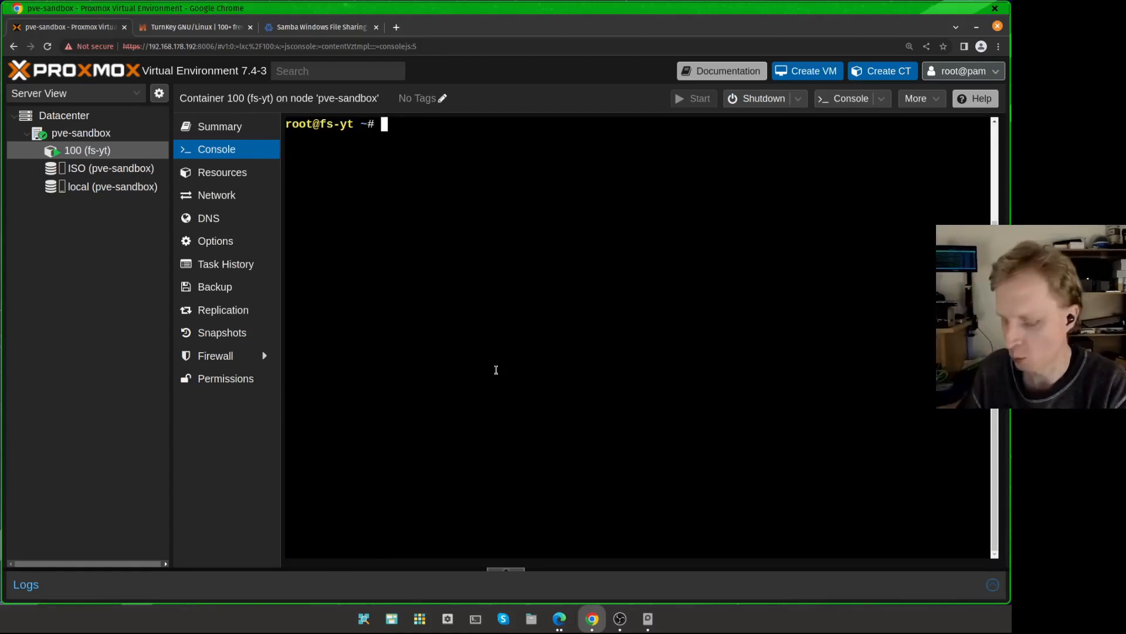
text(confconsole)
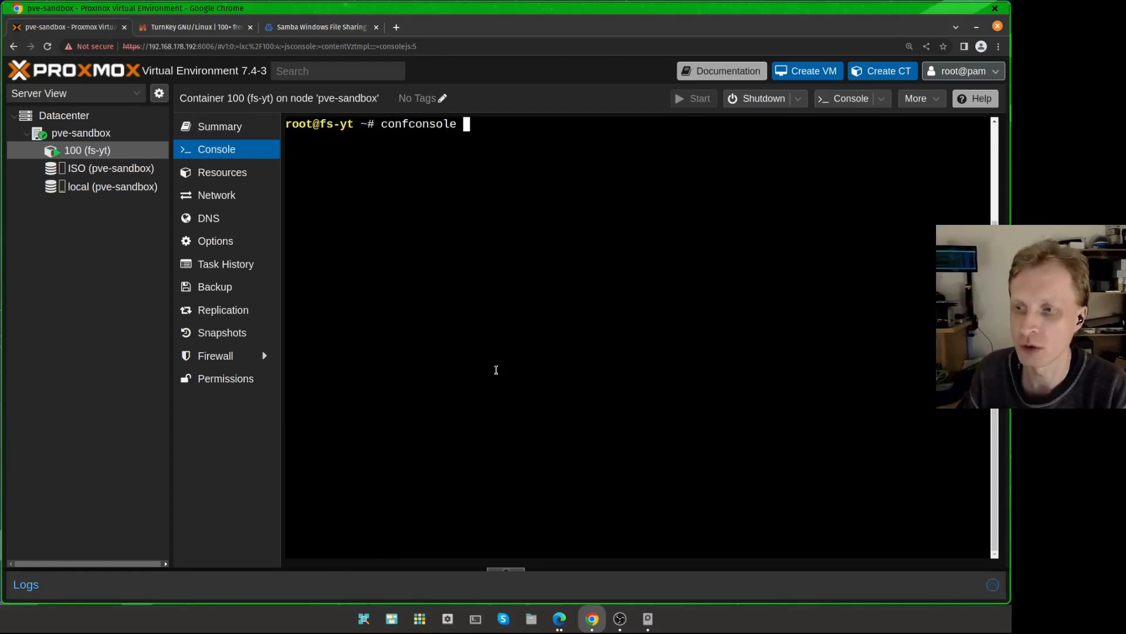
key(Return)
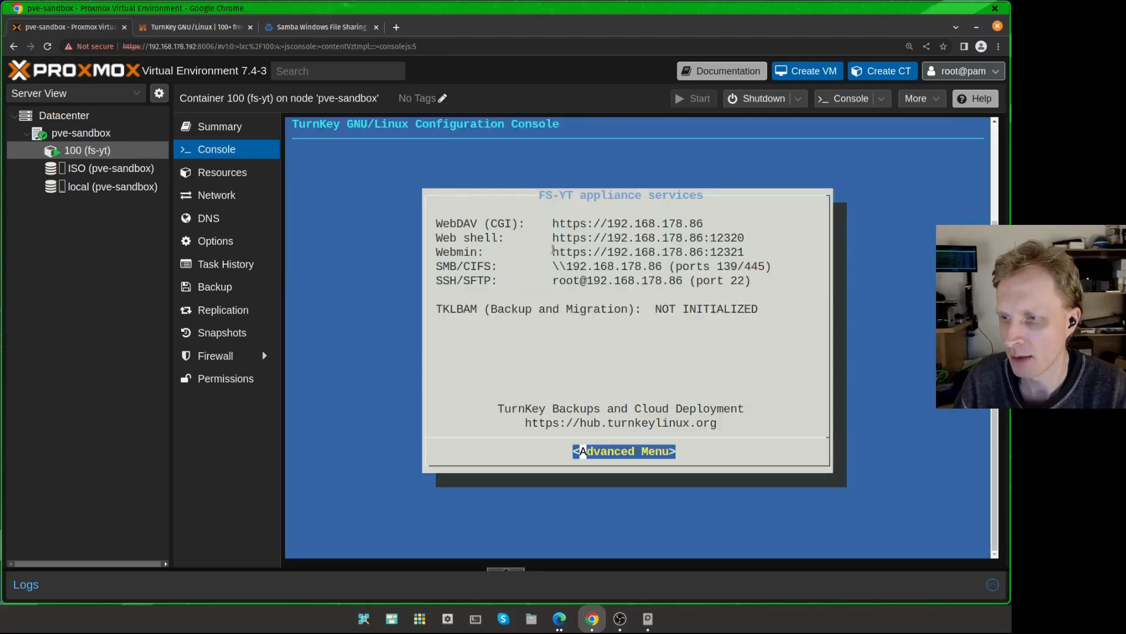
drag(553, 251, 750, 252)
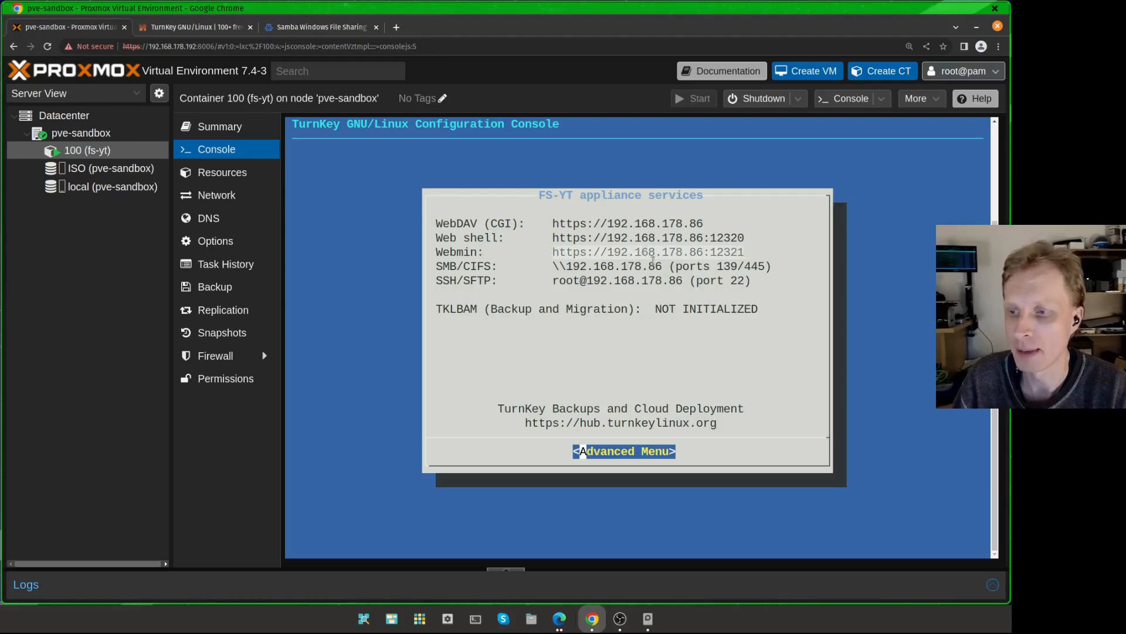
right_click(645, 251)
click(680, 267)
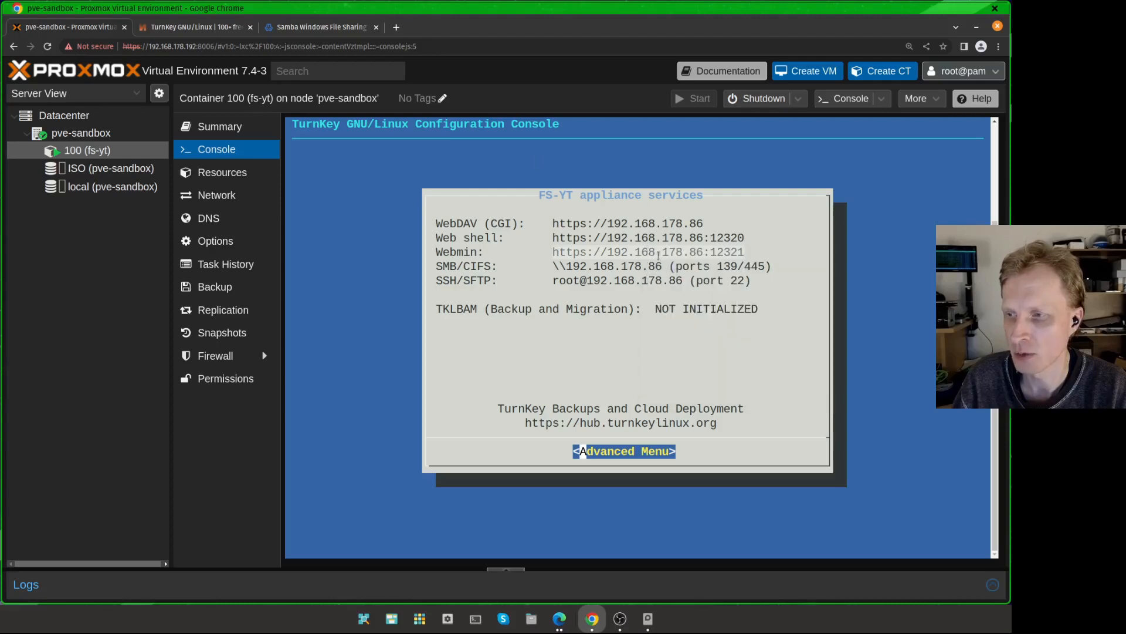
click(376, 27)
key(ctrl+t)
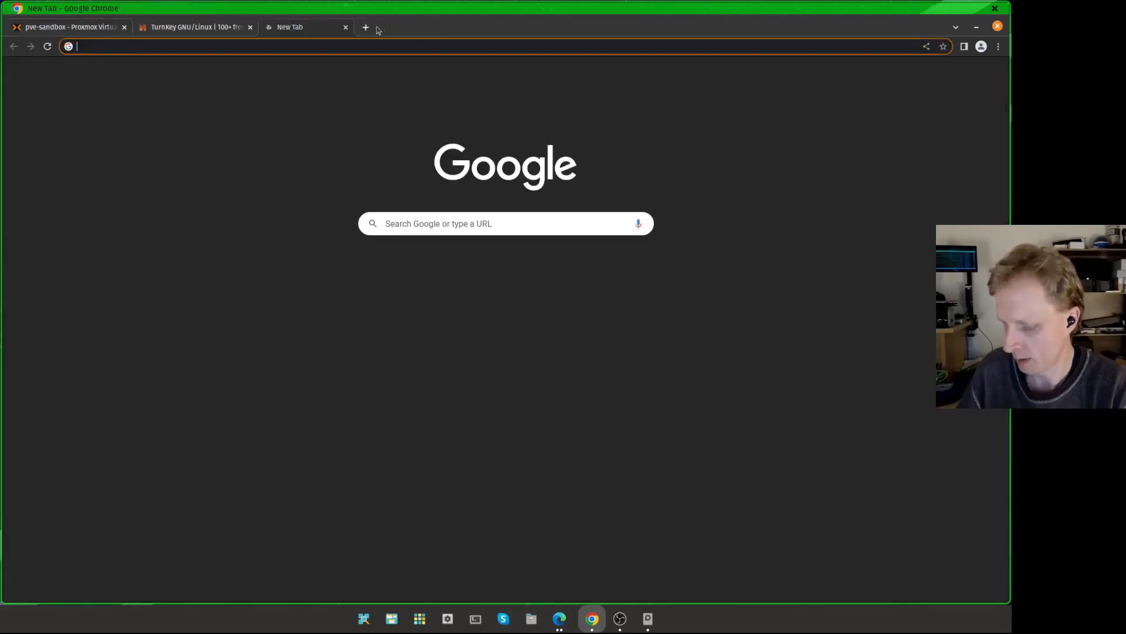
key(ctrl+v)
key(Return)
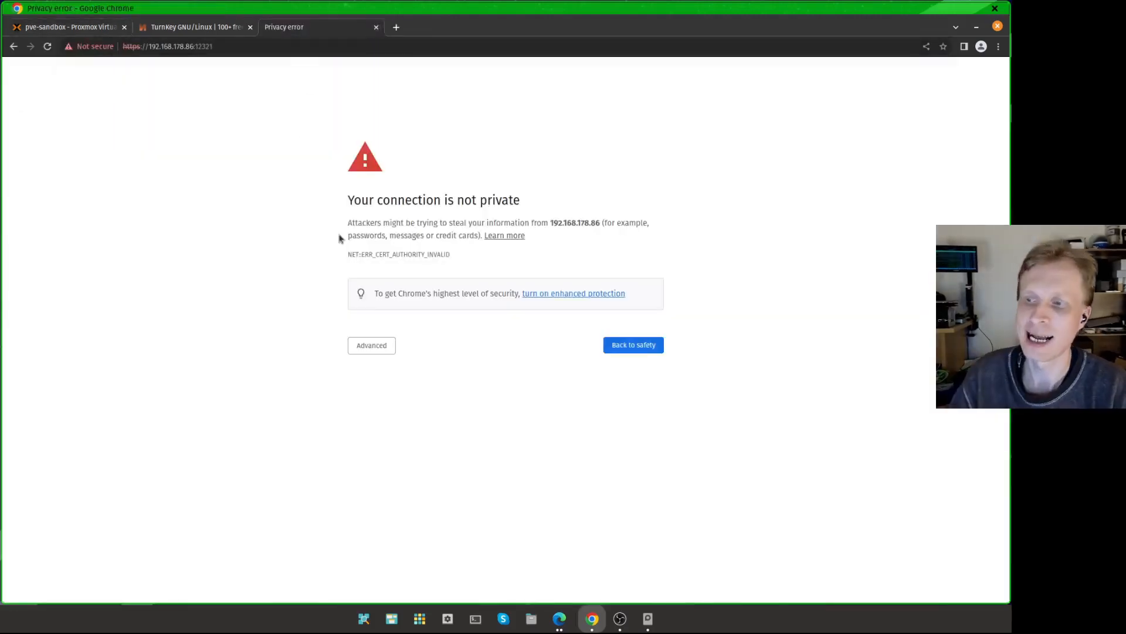
click(378, 347)
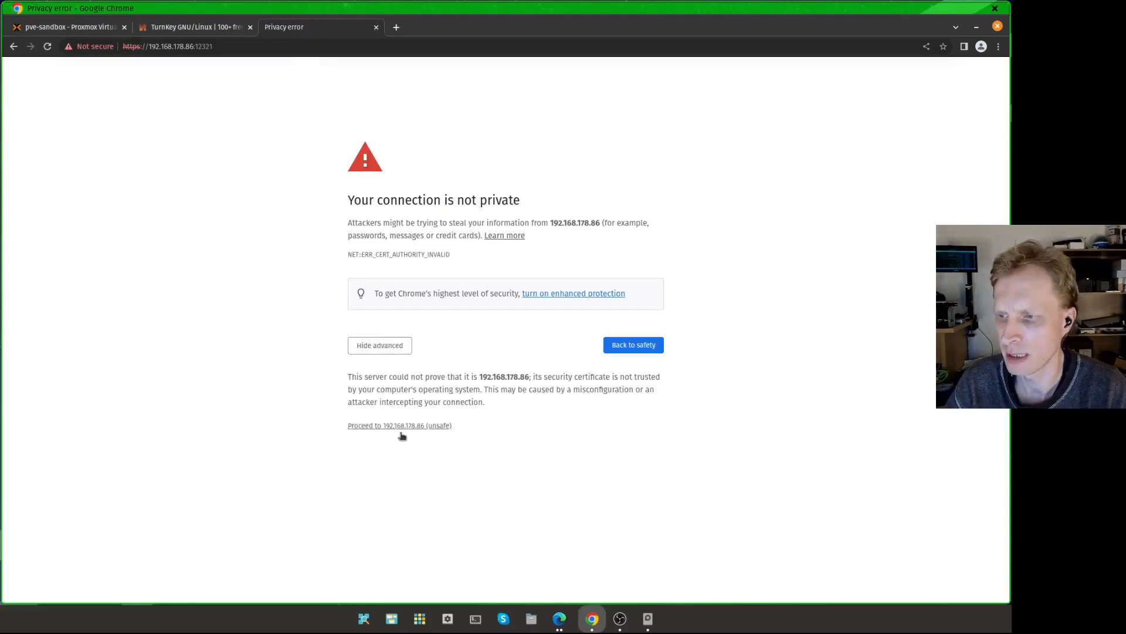
click(384, 426)
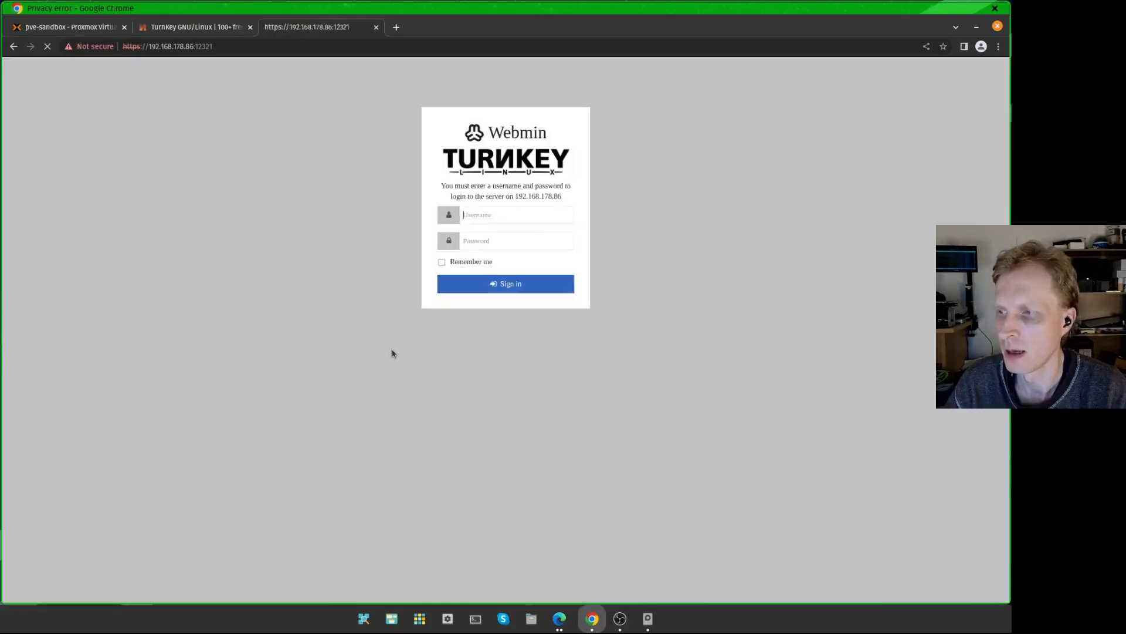
Step: Enlarge the Webmin login page and enter root as the username
key(ctrl+plus)
key(ctrl+plus)
key(ctrl+plus)
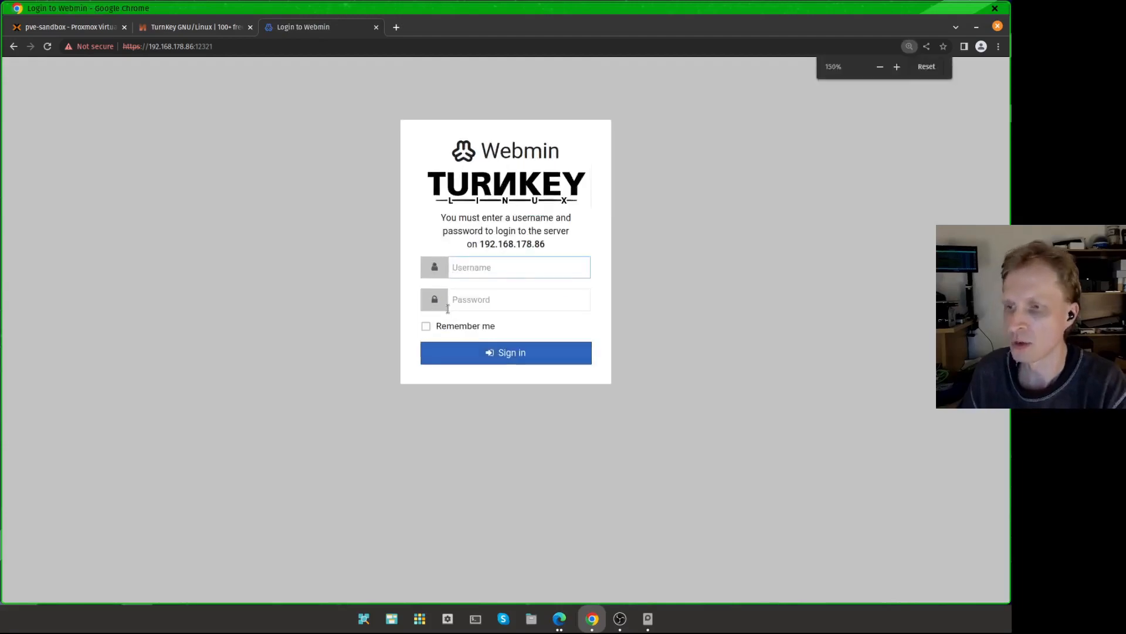
text(root)
key(Tab)
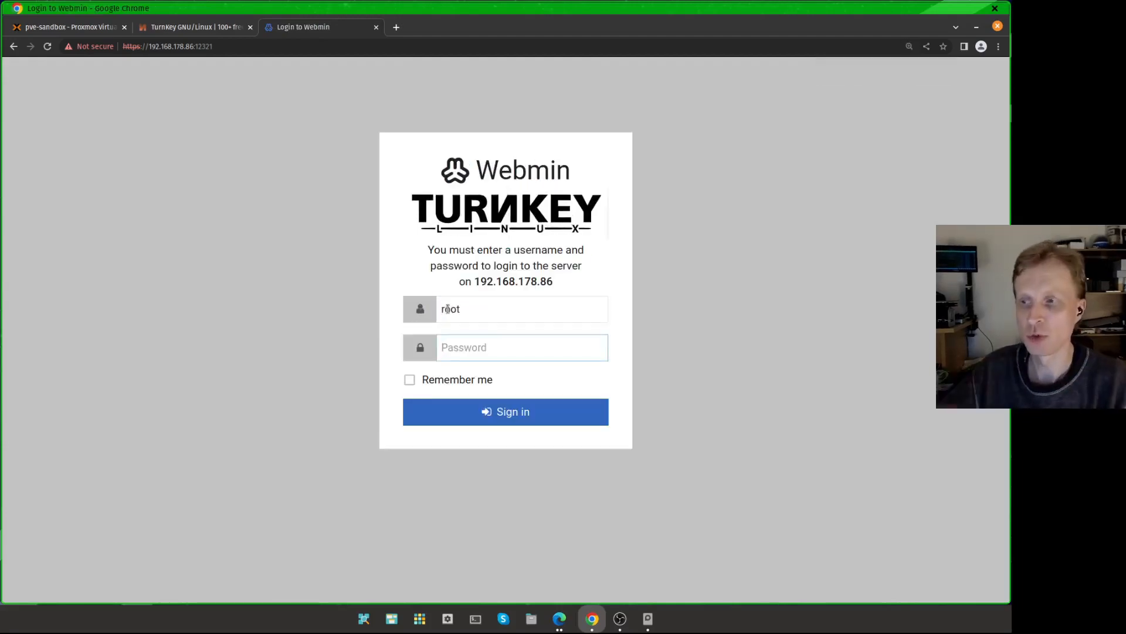
click(87, 25)
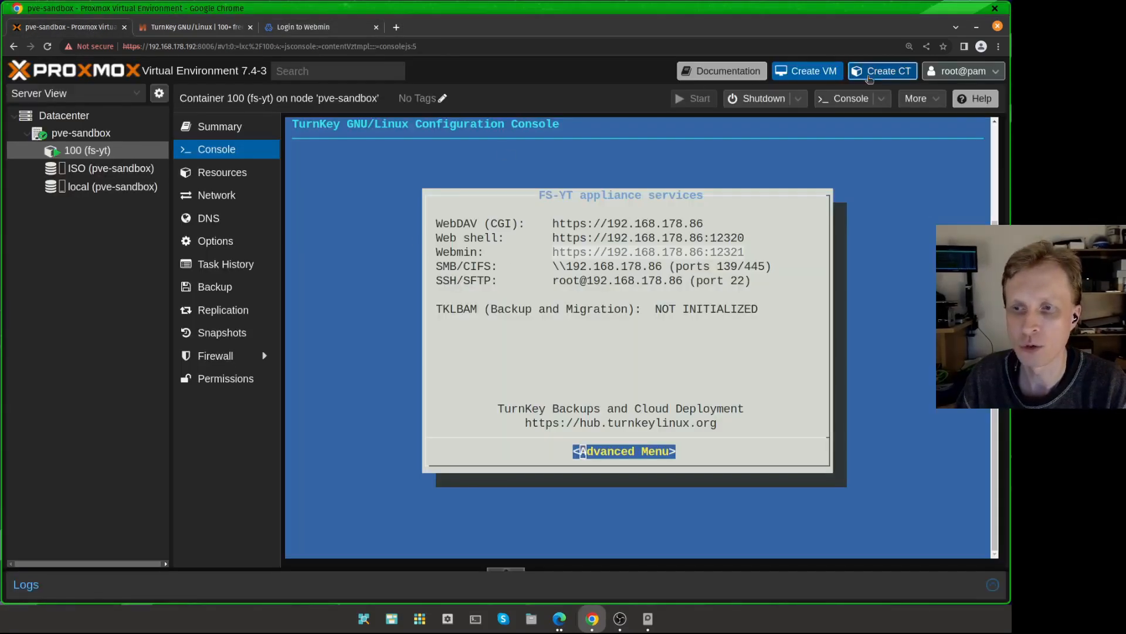
click(881, 71)
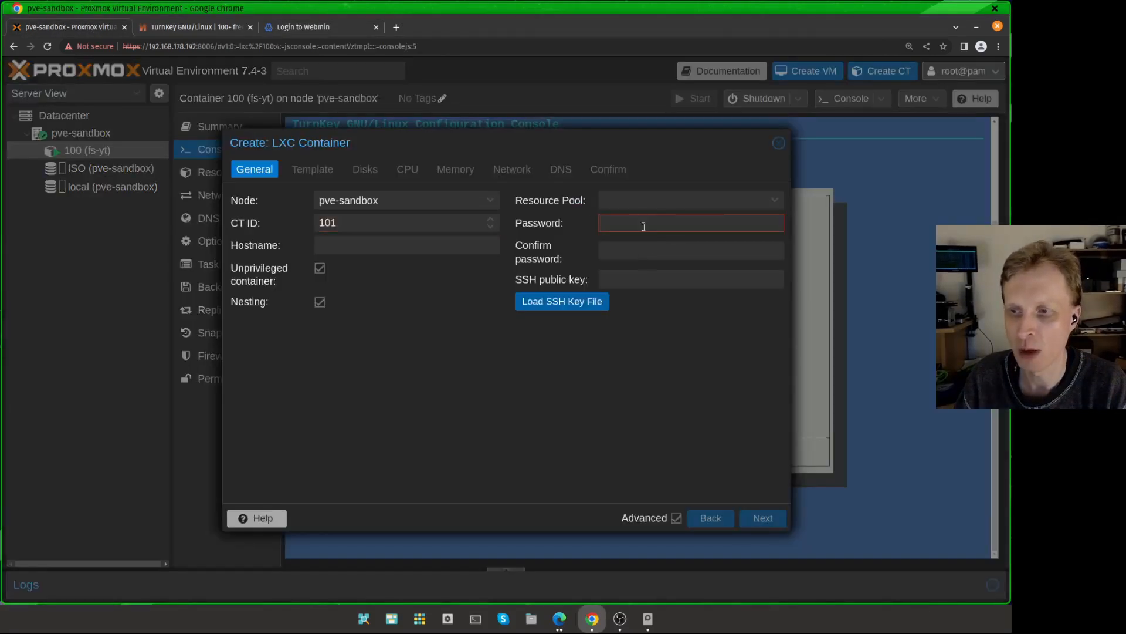
click(779, 144)
click(338, 29)
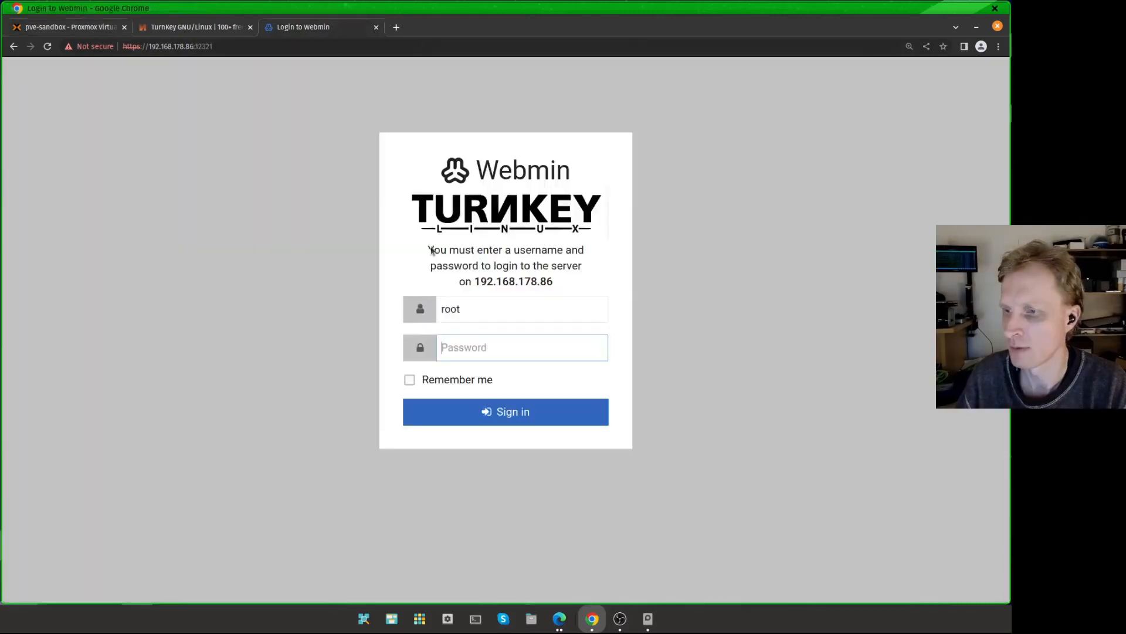
Step: Enter the root account password and sign in to Webmin
click(480, 347)
text(******)
click(480, 413)
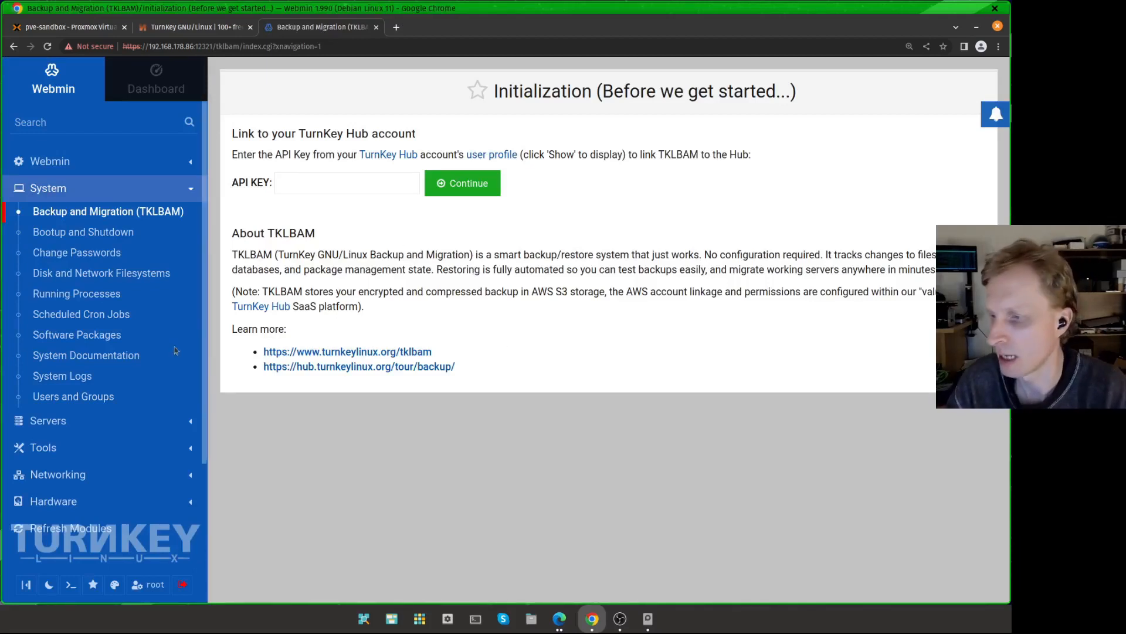
Step: Browse the /mnt folder in the Webmin File Manager
click(78, 448)
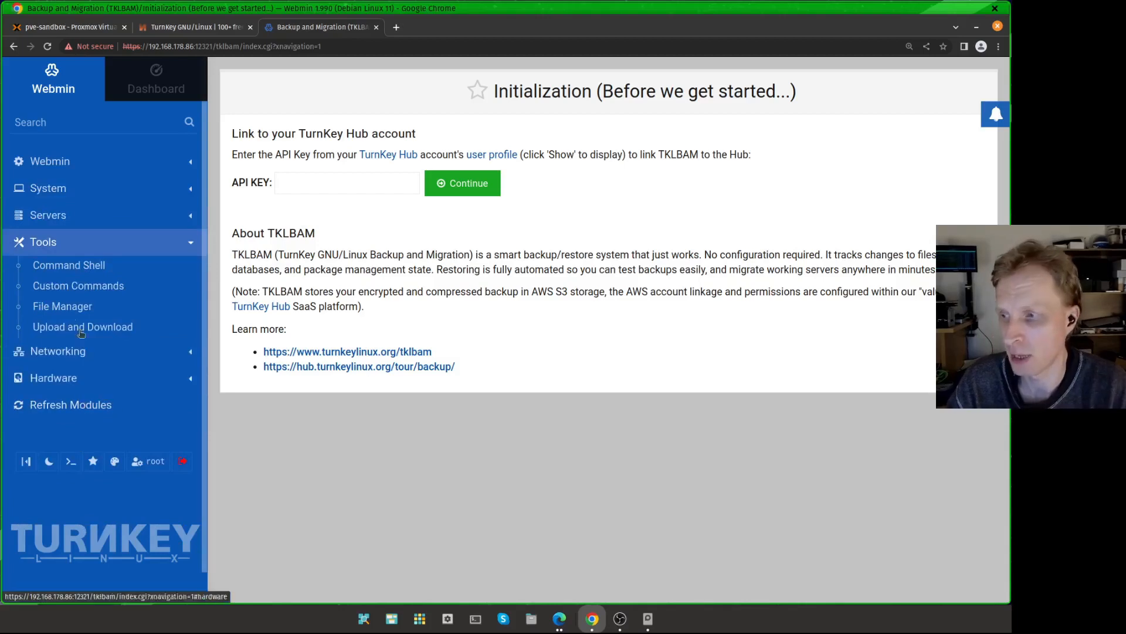
click(63, 305)
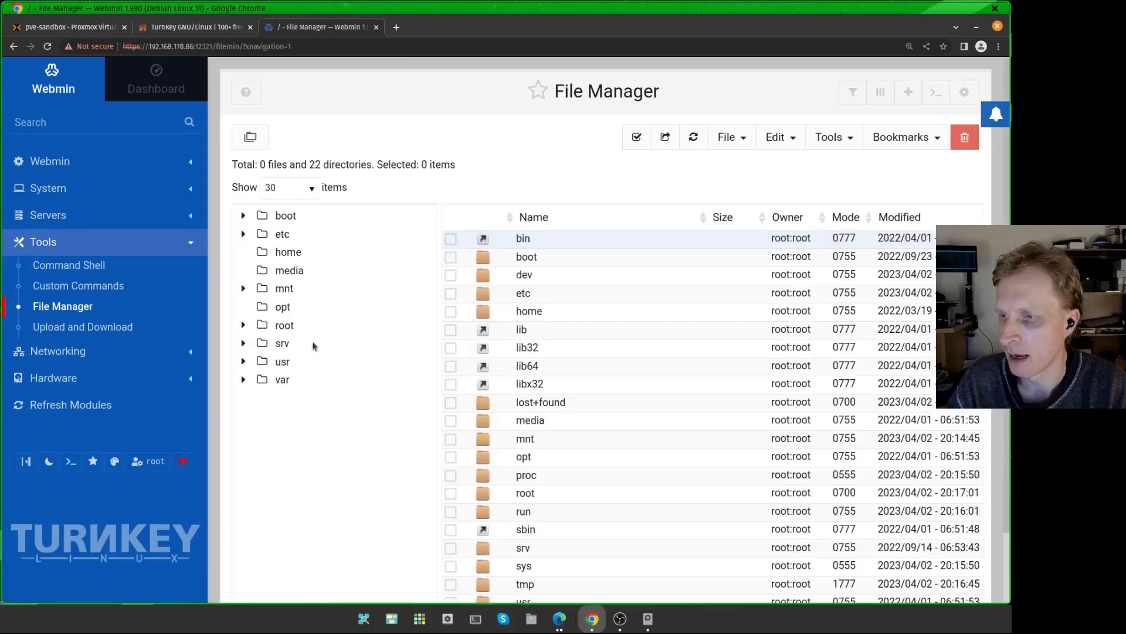
click(285, 289)
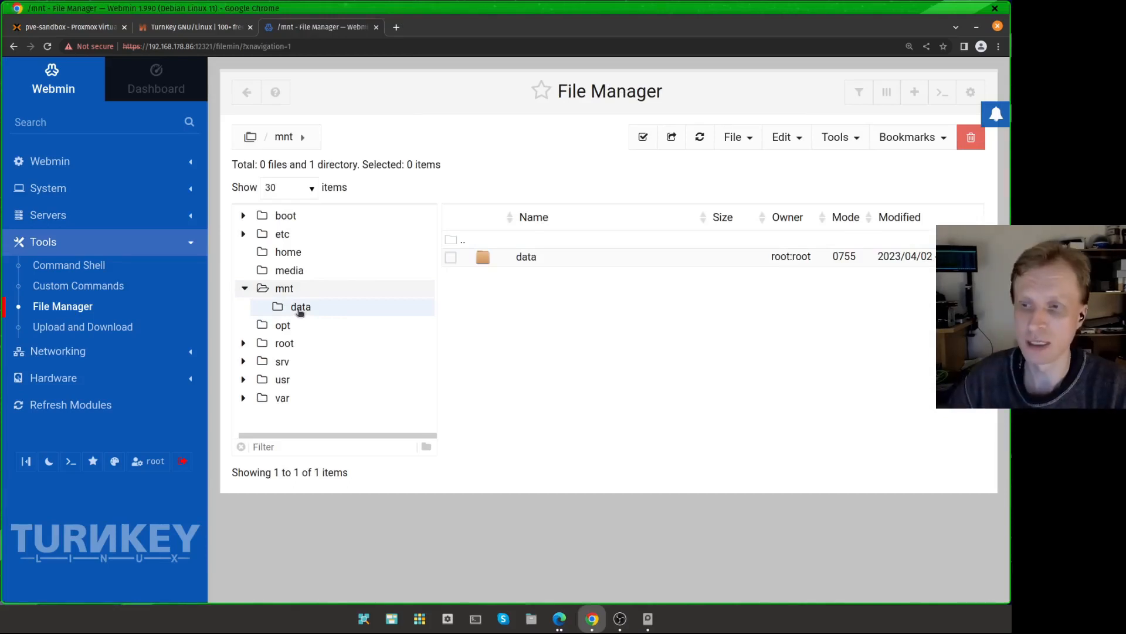
Step: Create a new local user mrp with the existing primary group users
click(48, 188)
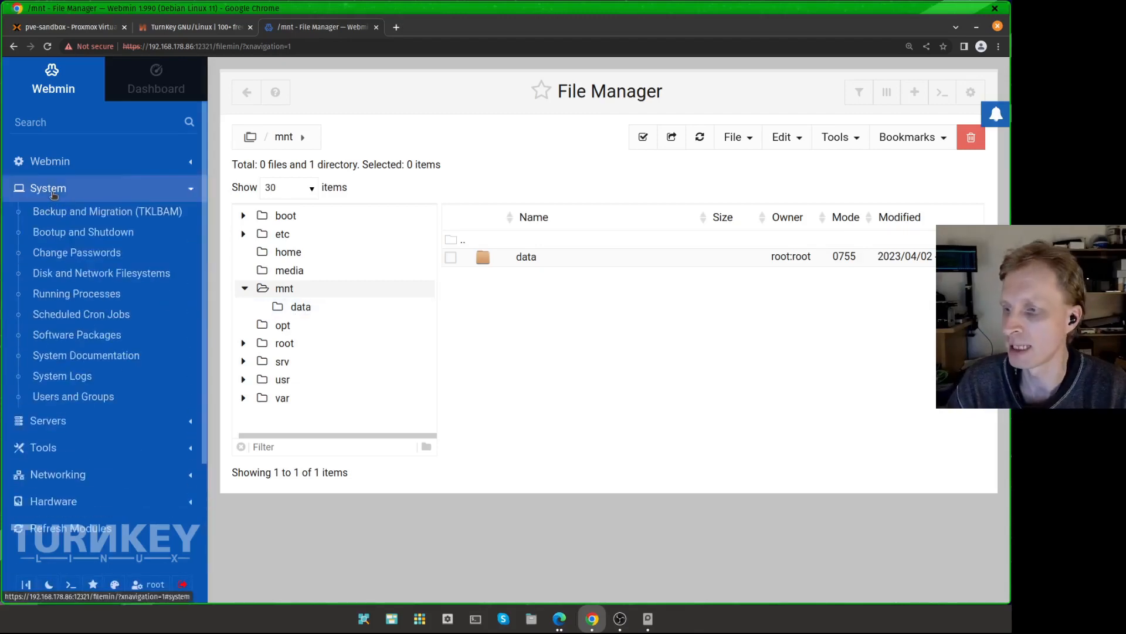
click(66, 399)
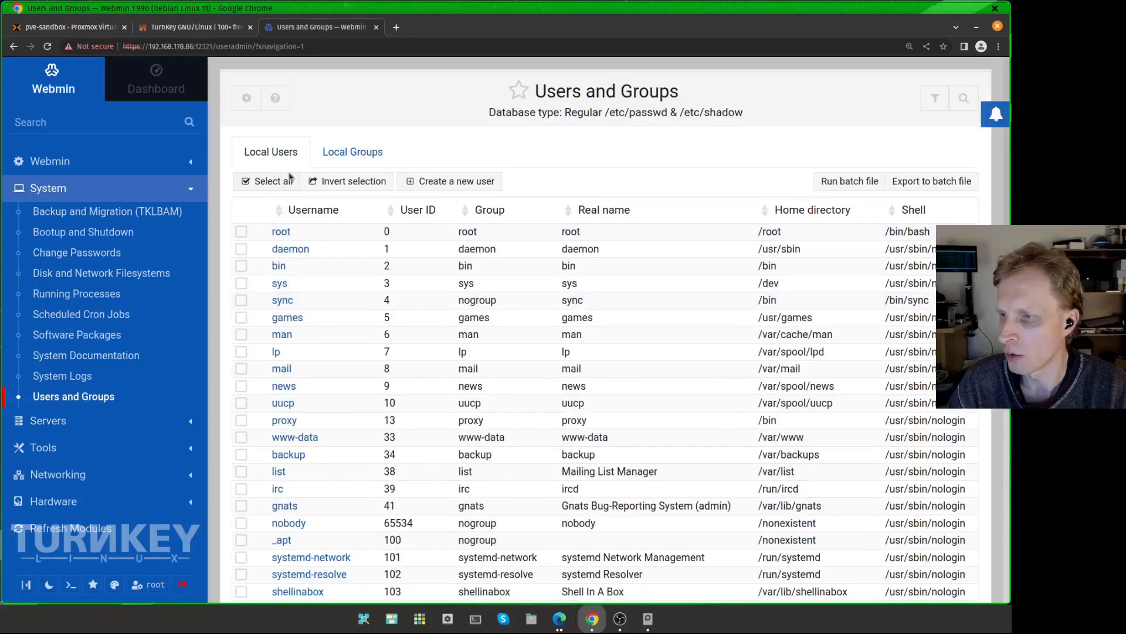
click(467, 183)
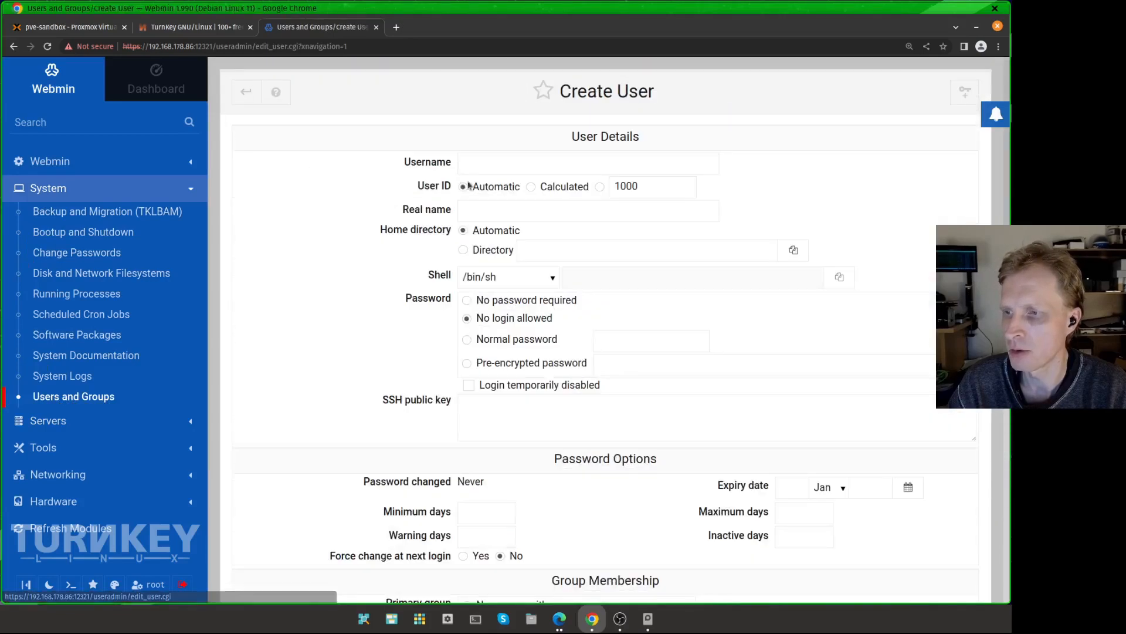
text(mrp)
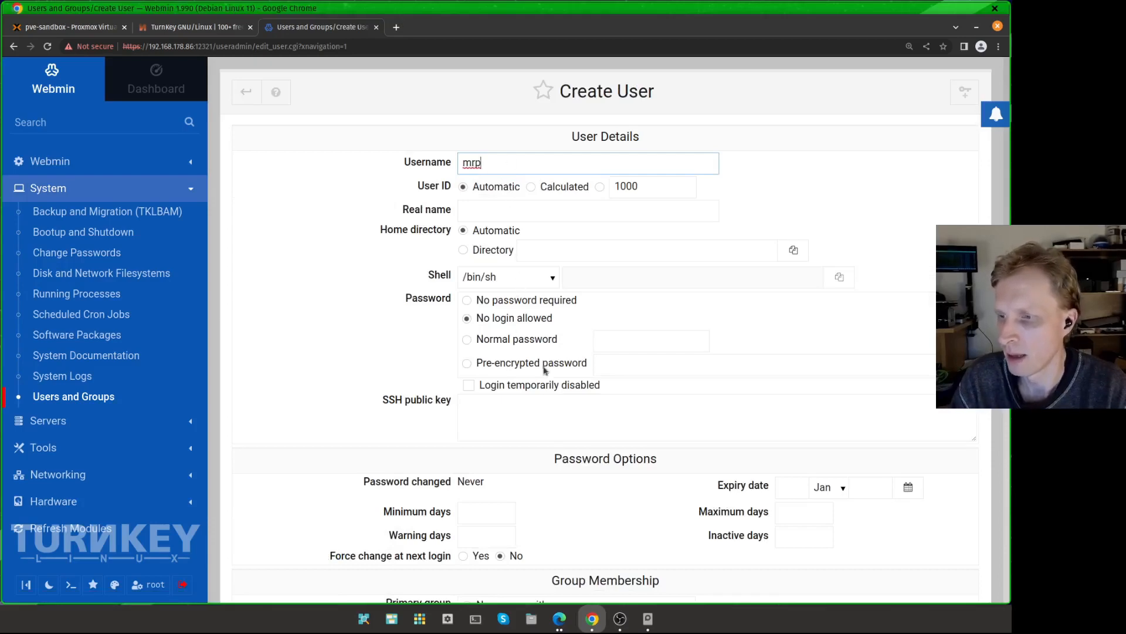
scroll(544, 368, down, 4)
click(569, 399)
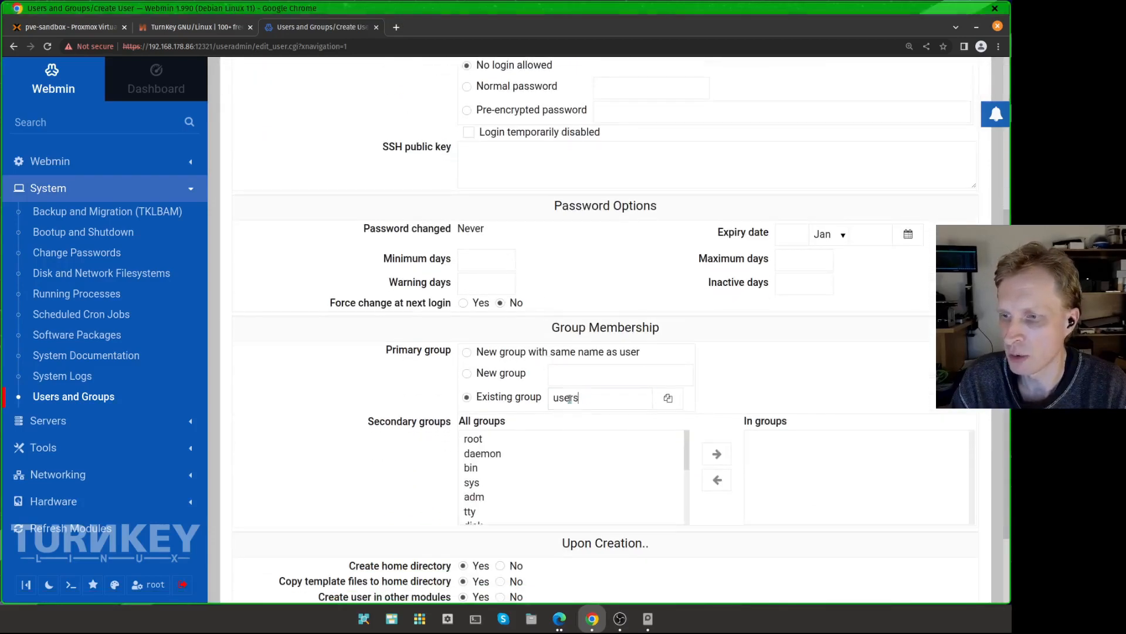
double_click(569, 399)
scroll(598, 384, down, 2)
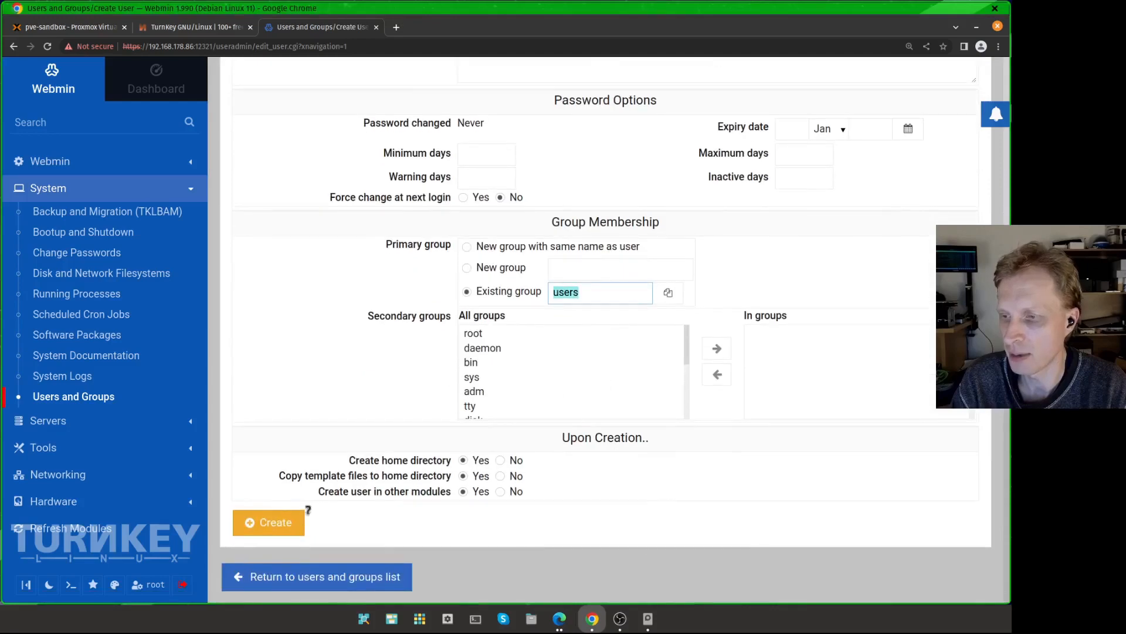
click(271, 522)
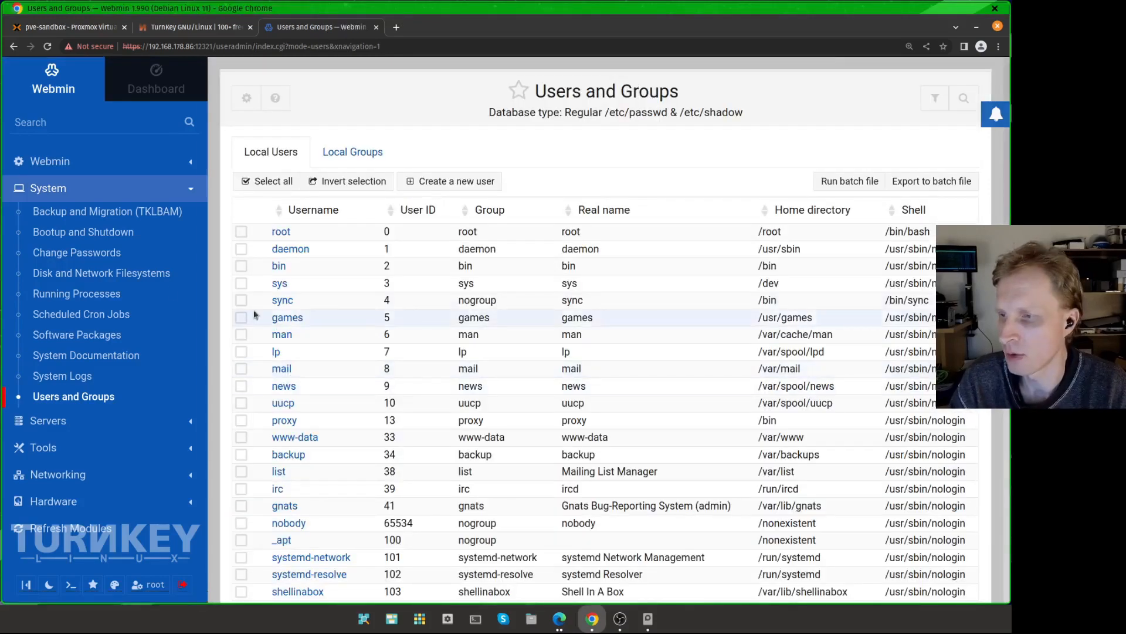
Step: Return to the File Manager and view the properties of the /mnt/data folder
click(44, 448)
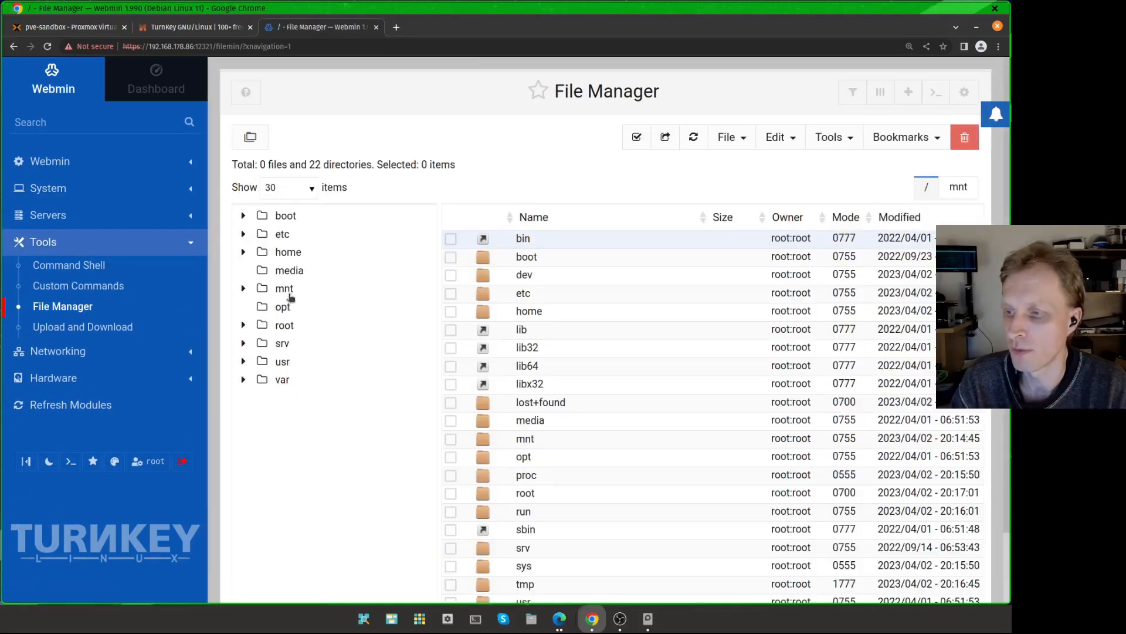
click(289, 294)
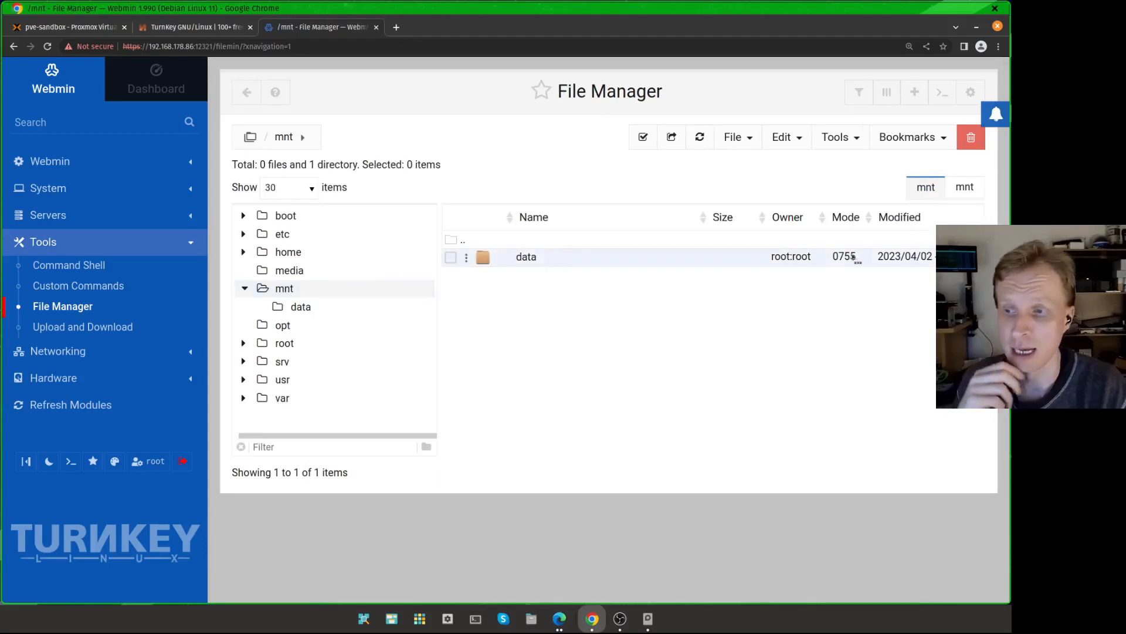
mouse_move(798, 263)
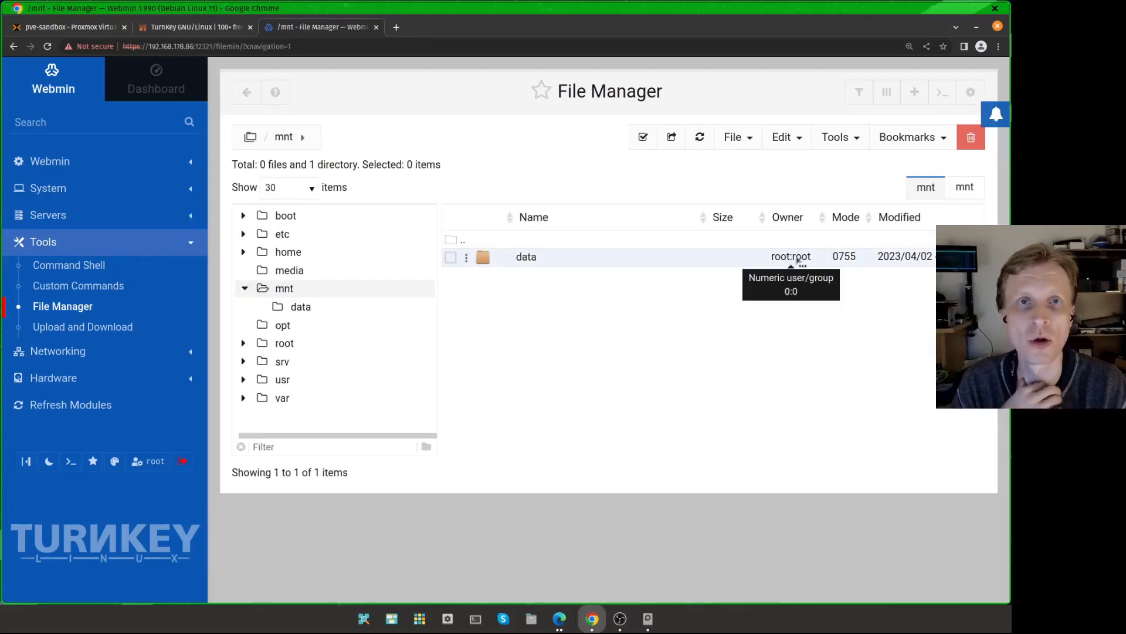
right_click(577, 261)
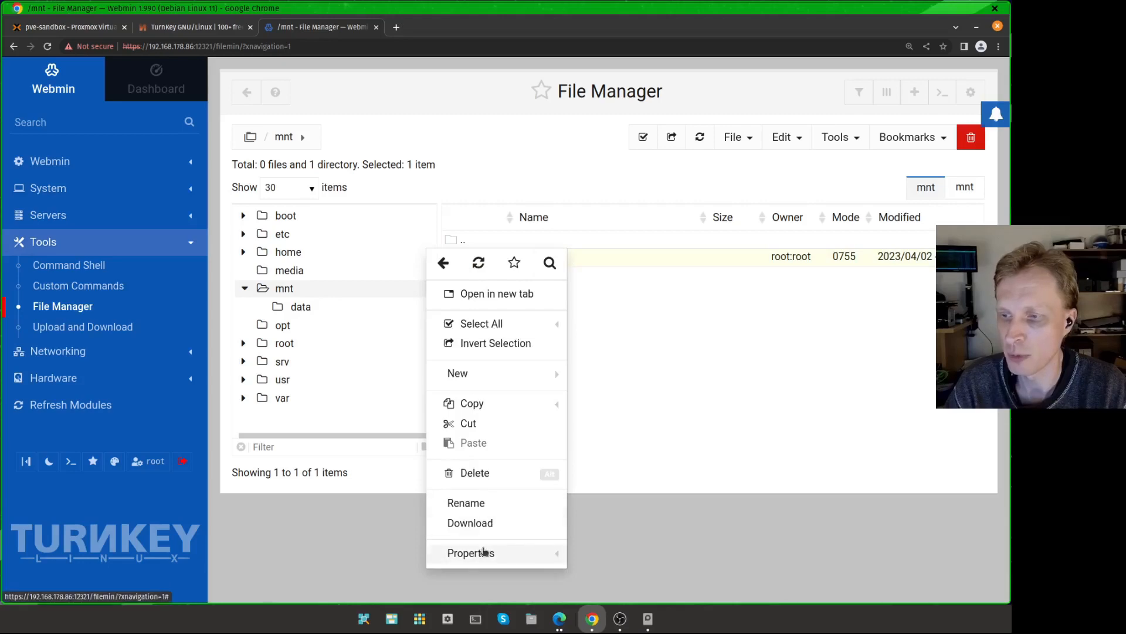
click(546, 553)
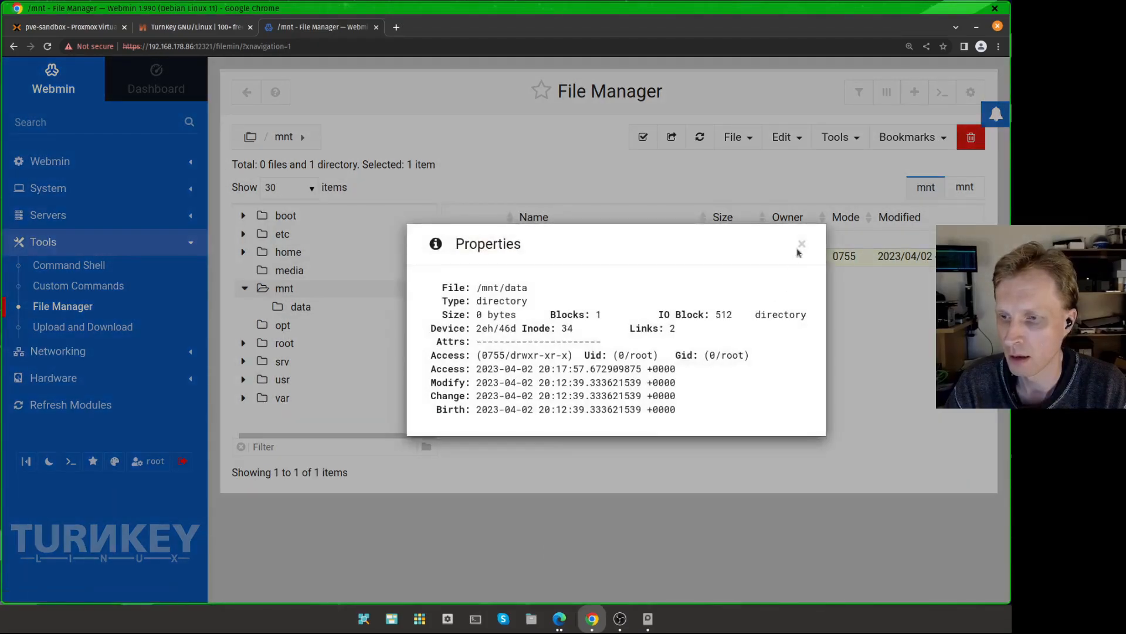
click(799, 246)
Step: Change the ownership of /mnt/data recursively to user mrp and group users
right_click(548, 261)
mouse_move(533, 557)
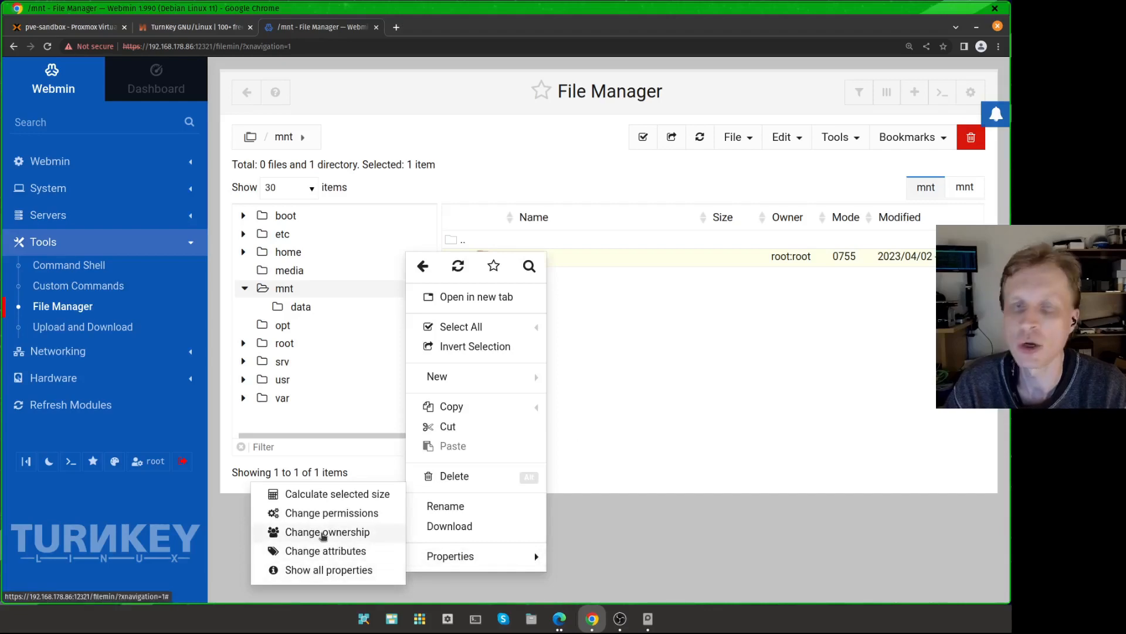
click(323, 532)
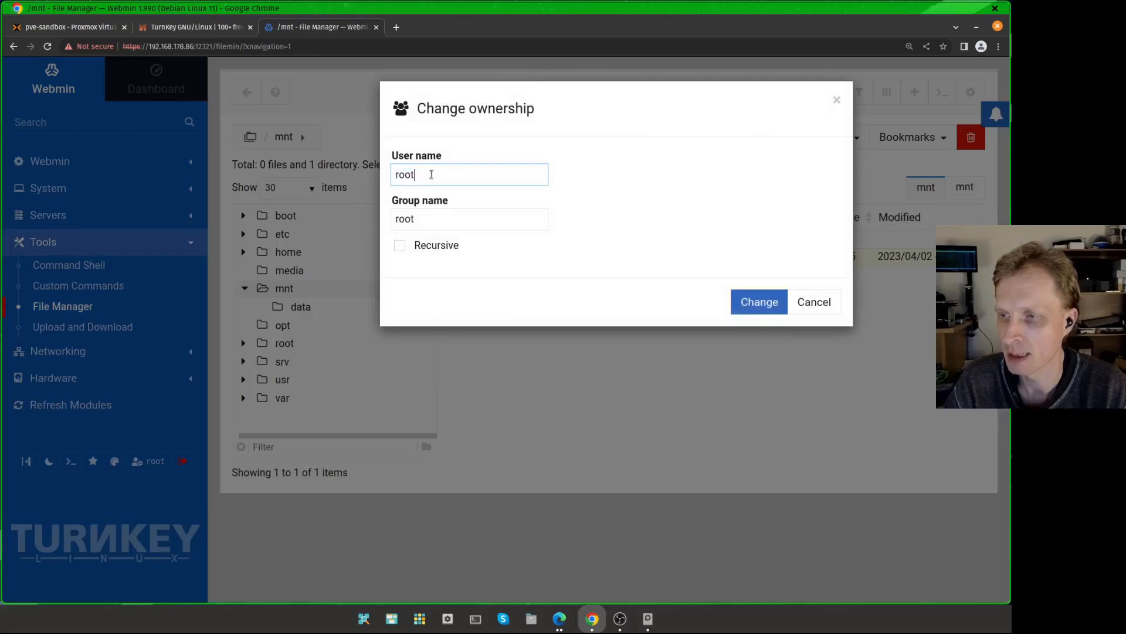
double_click(432, 175)
text(mrp)
key(Tab)
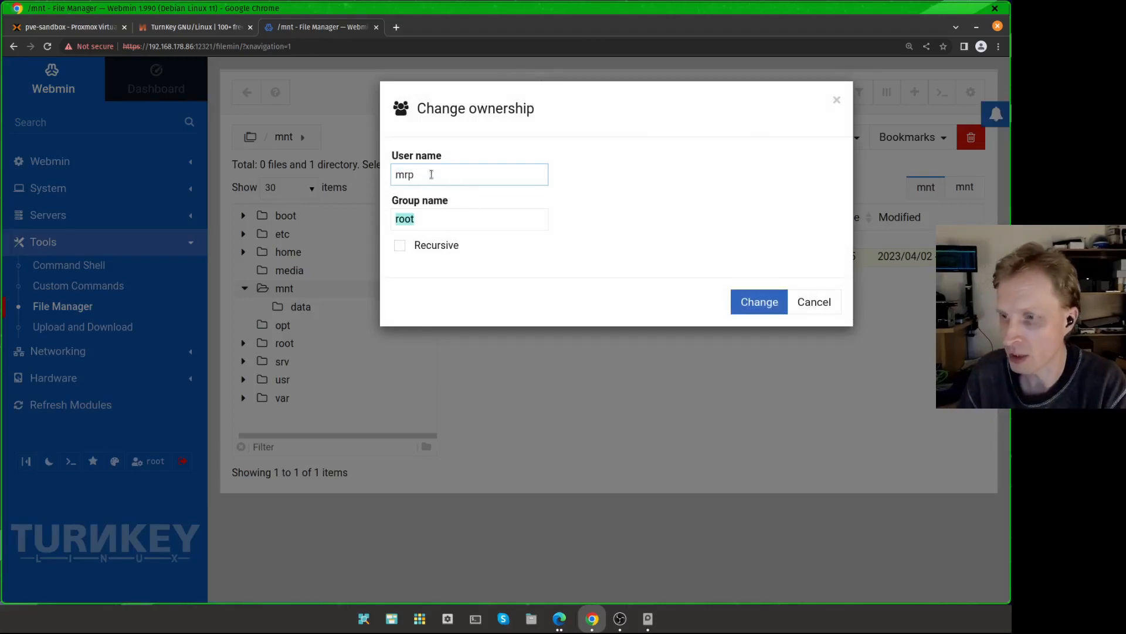
text(users)
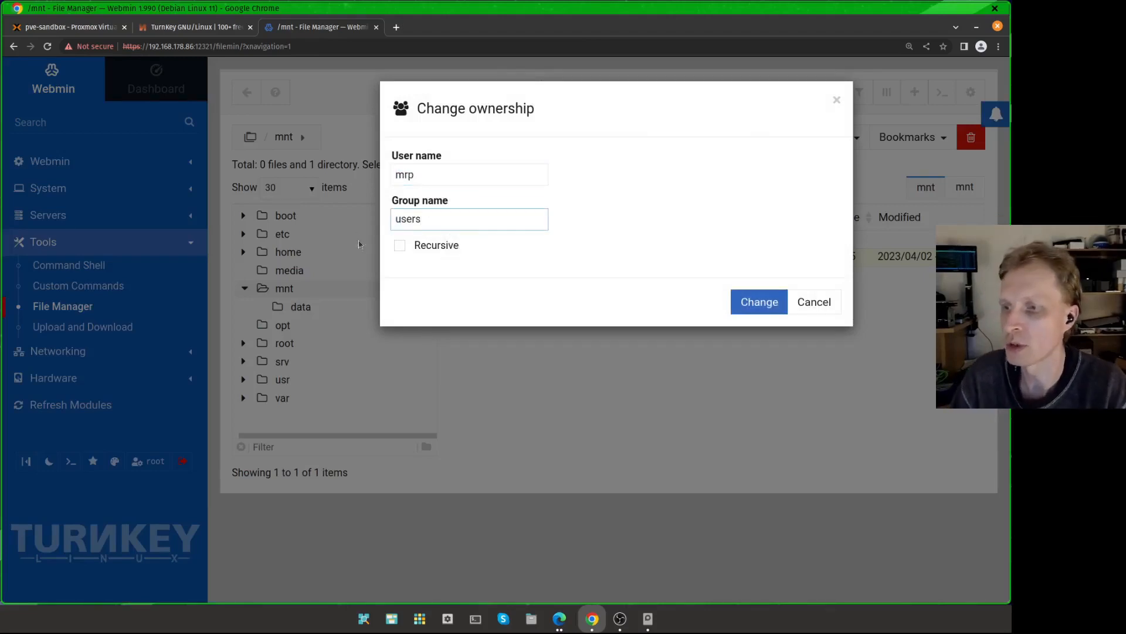
click(400, 246)
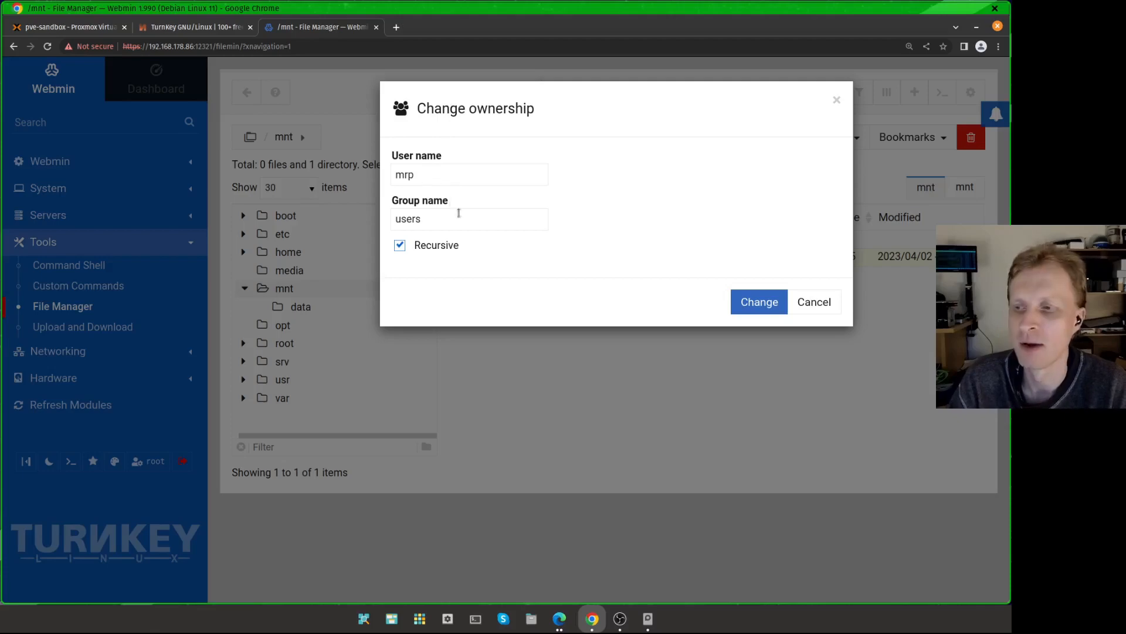
click(761, 303)
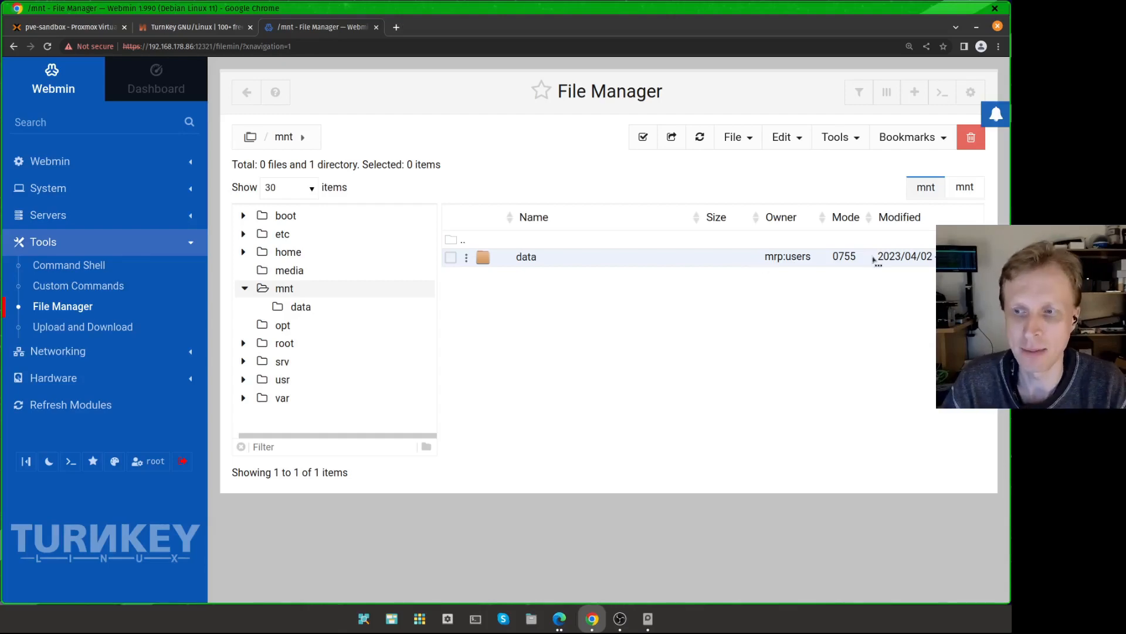
Step: Give the group write permission on /mnt/data, setting mode 0775 and applying it to all (recursive)
mouse_move(785, 258)
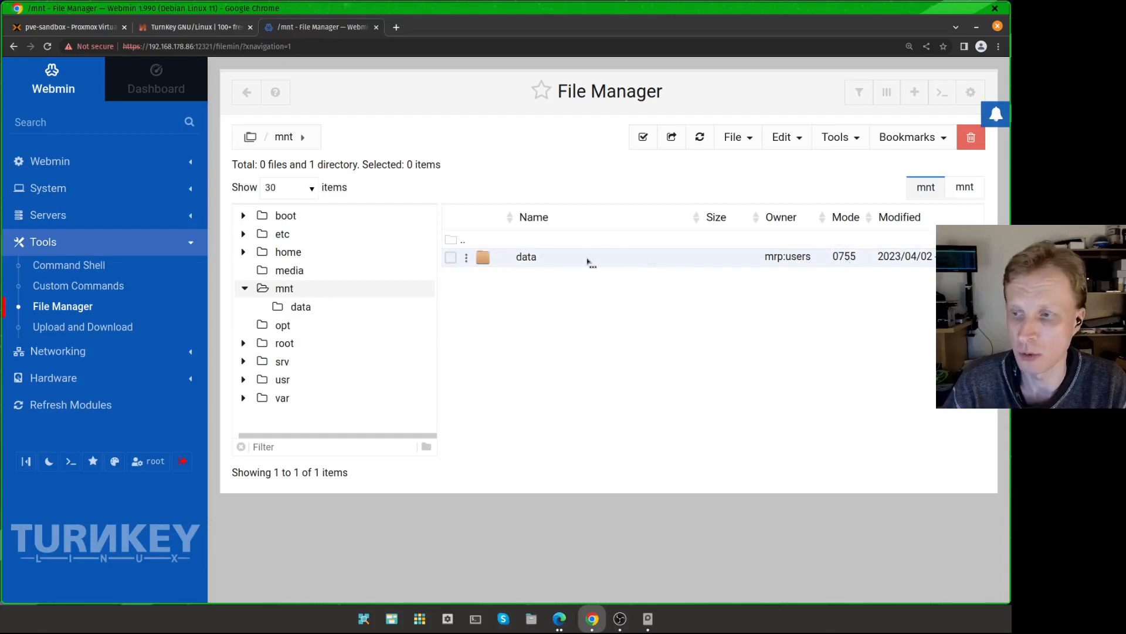
right_click(550, 263)
mouse_move(537, 553)
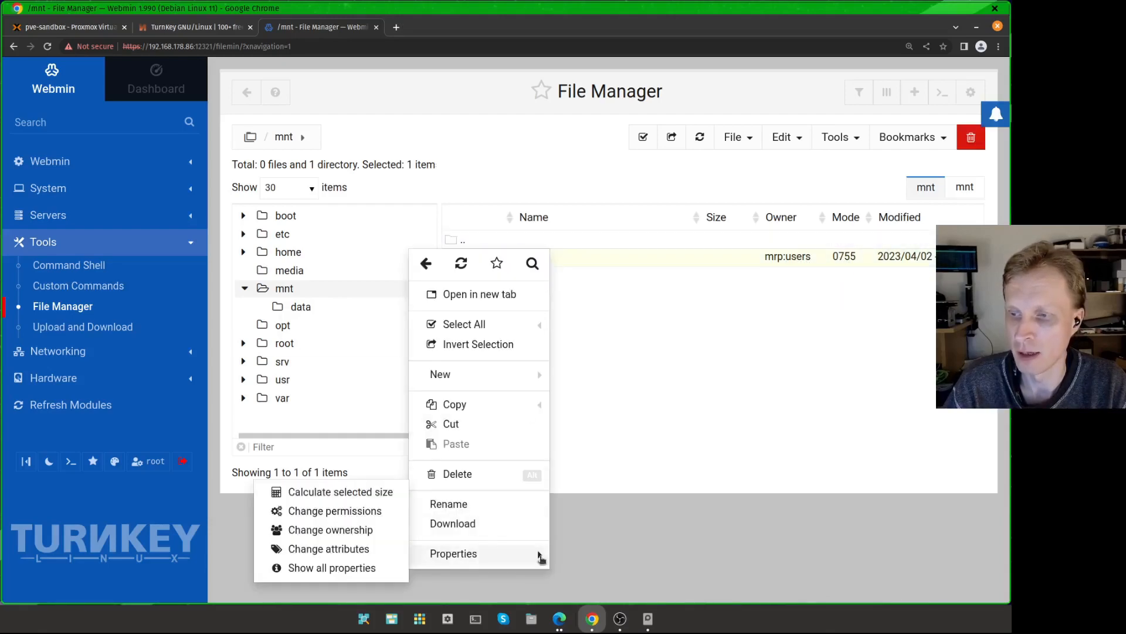
click(321, 512)
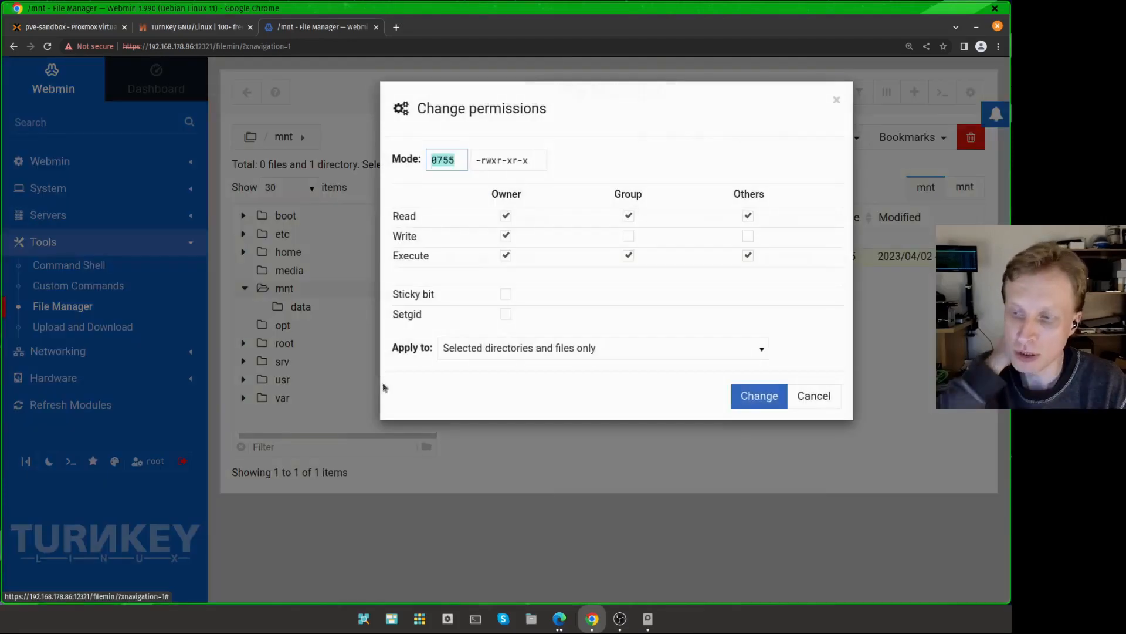
click(629, 235)
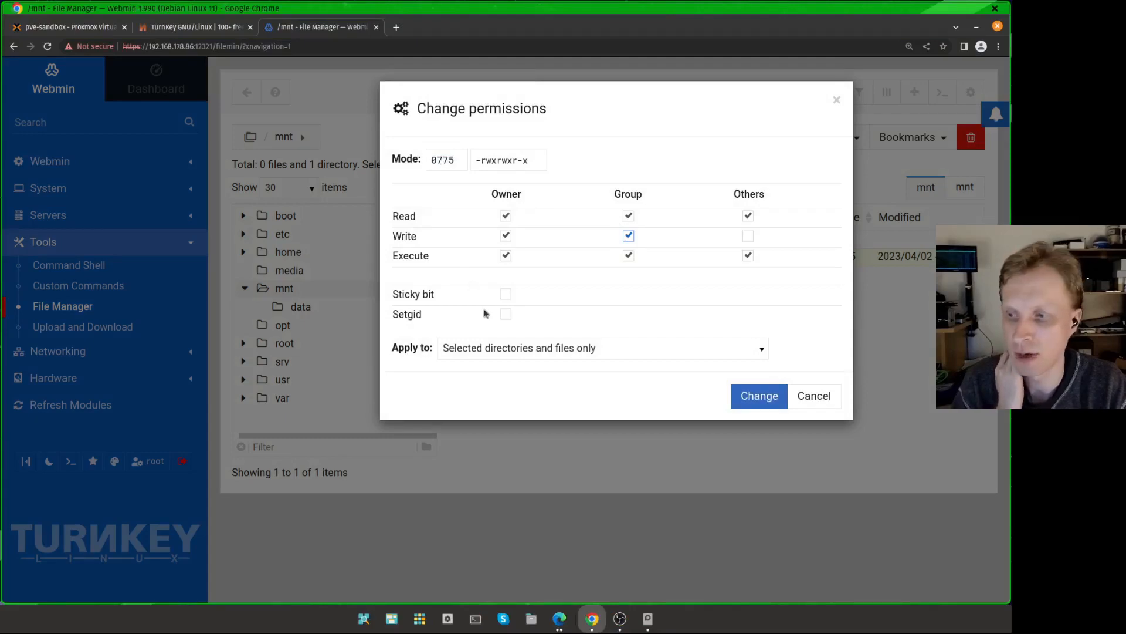
click(465, 347)
key(Down)
key(Down)
key(Down)
key(Up)
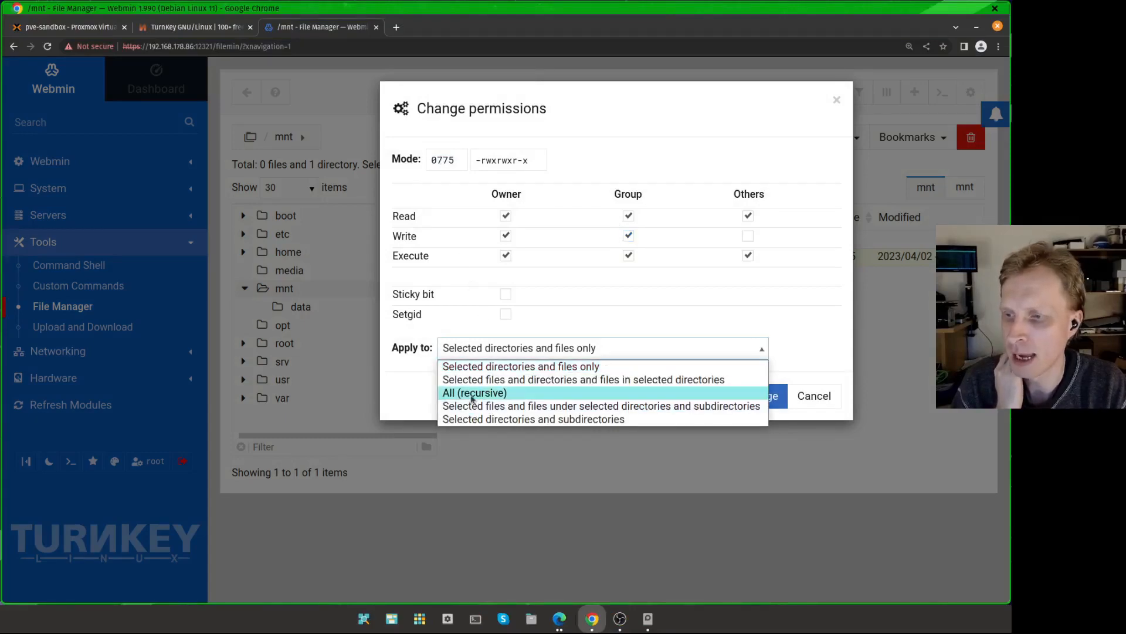
key(Return)
click(761, 405)
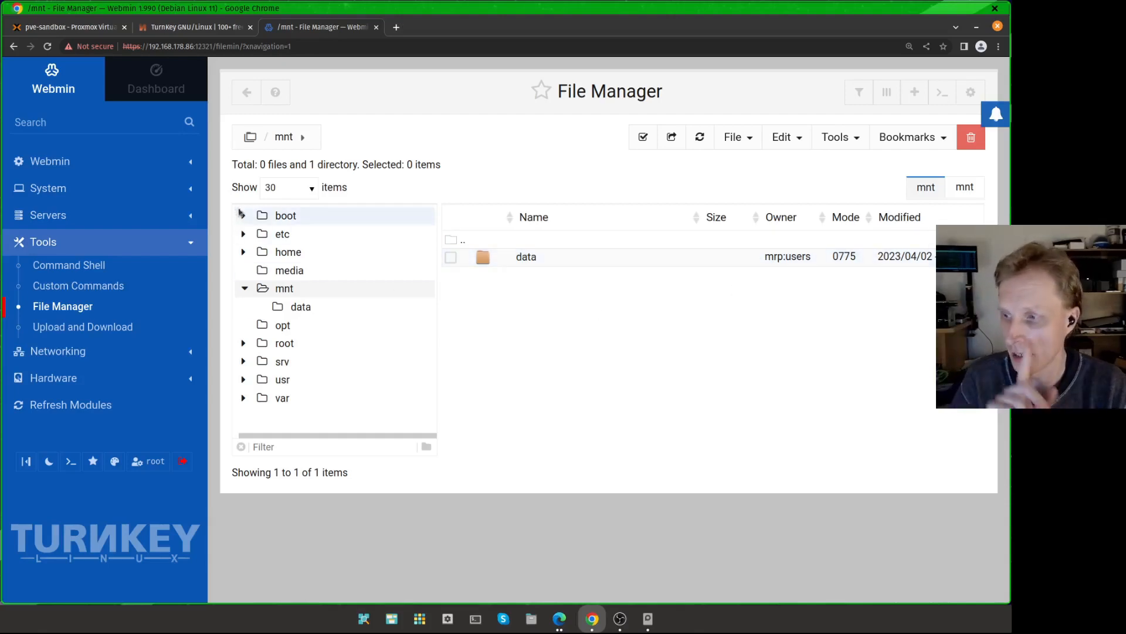
Step: Open Samba Windows File Sharing and delete all existing shares
click(73, 215)
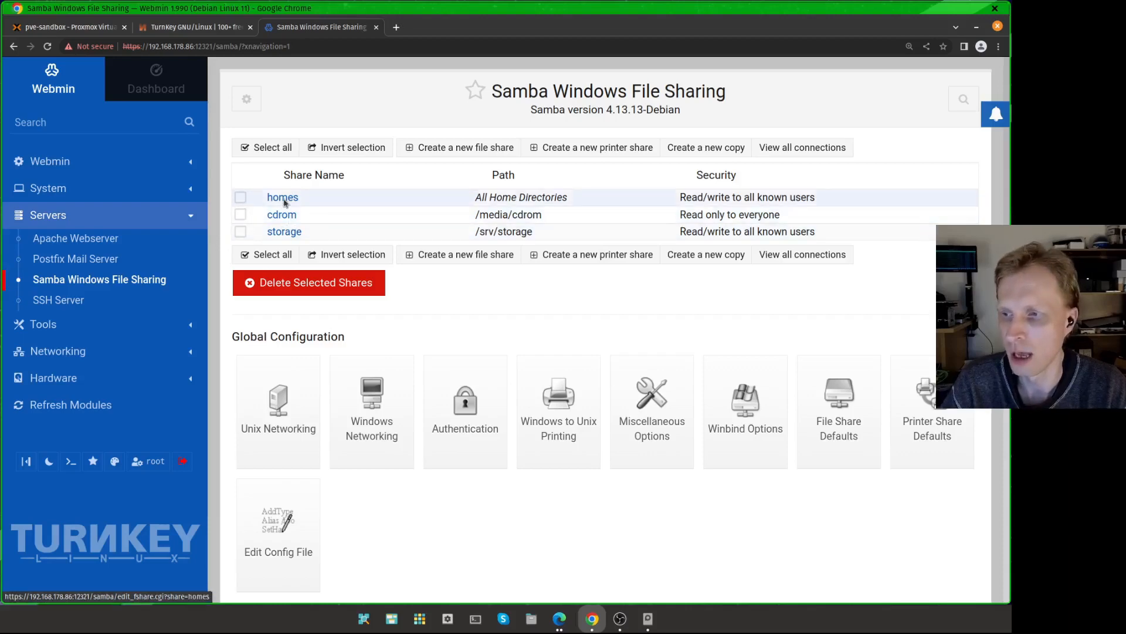
click(268, 256)
click(288, 297)
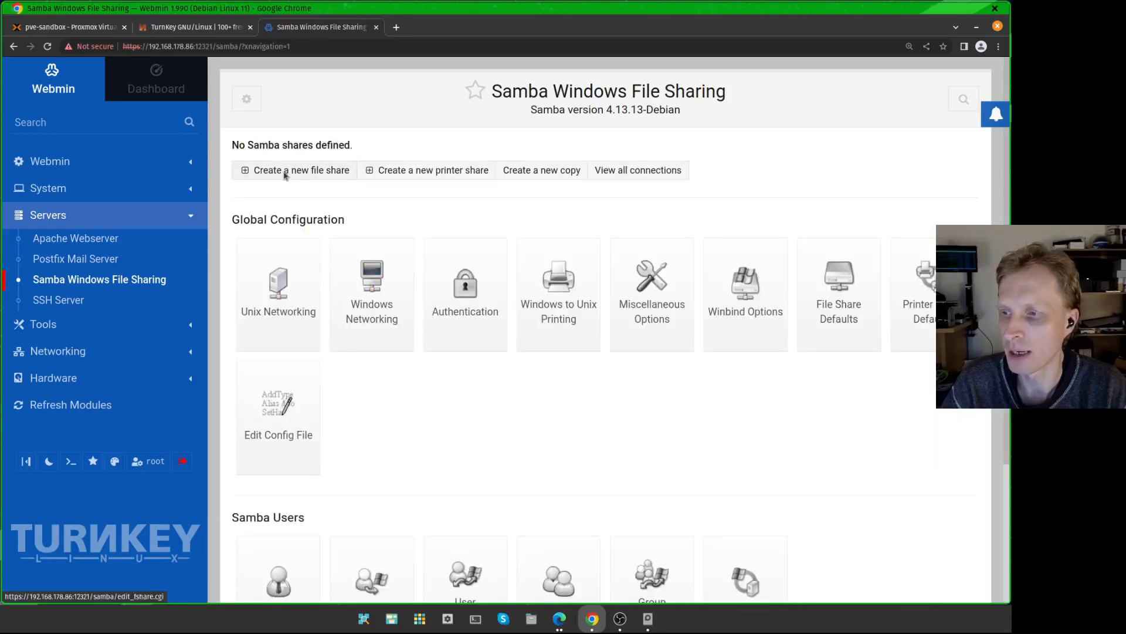
Step: Start a new file share named YouTube and choose /mnt/data as the directory to share
click(321, 174)
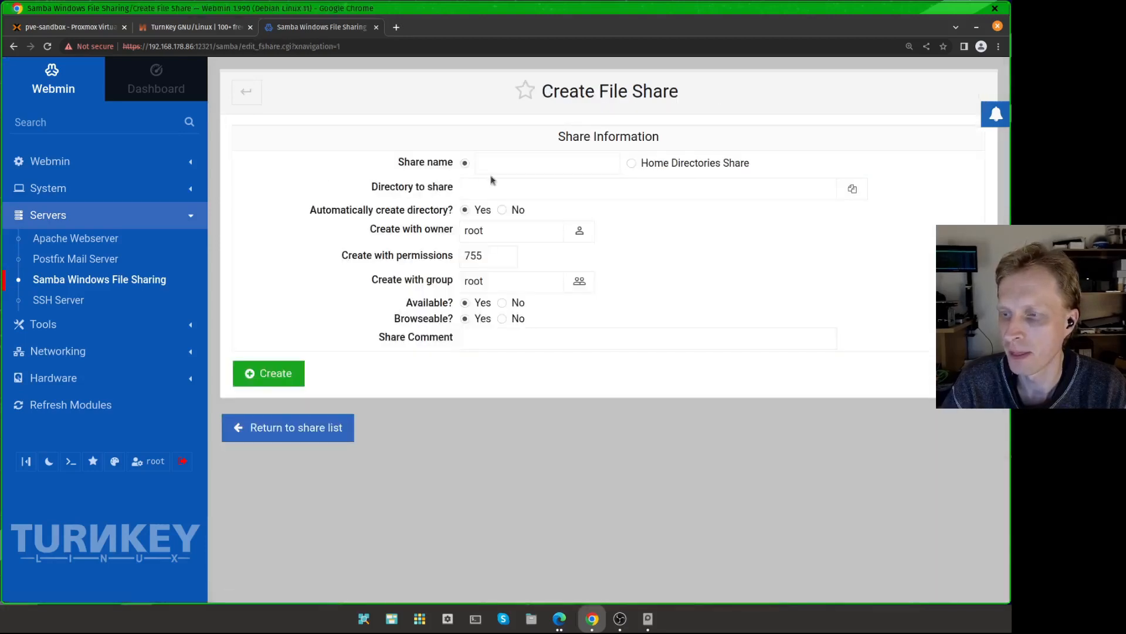
click(533, 166)
text(YouTube)
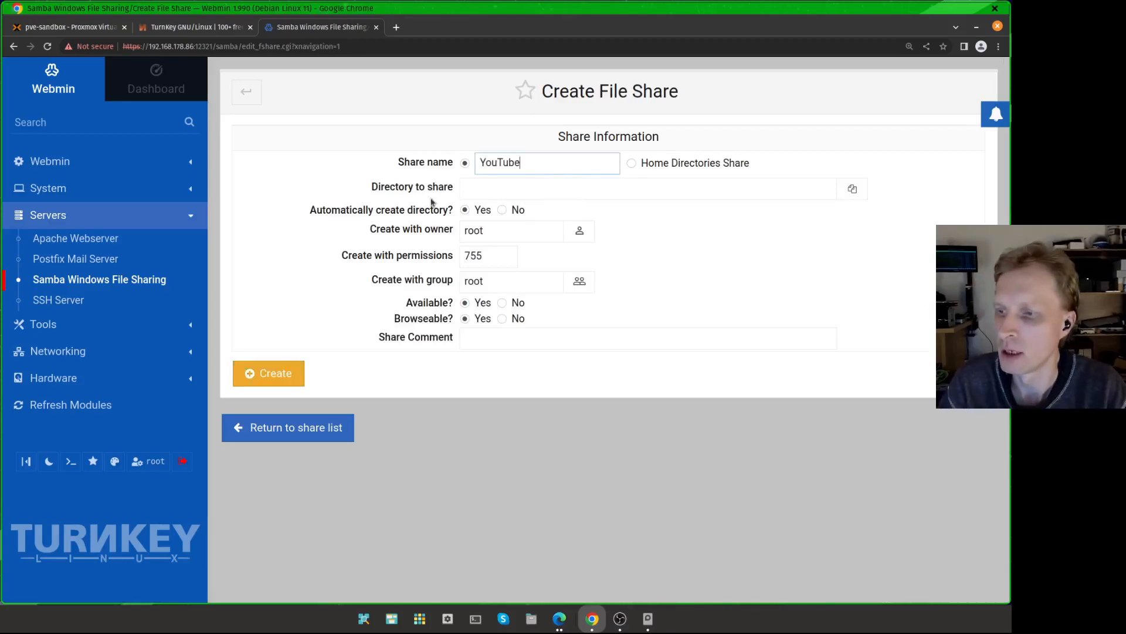
drag(405, 194, 674, 188)
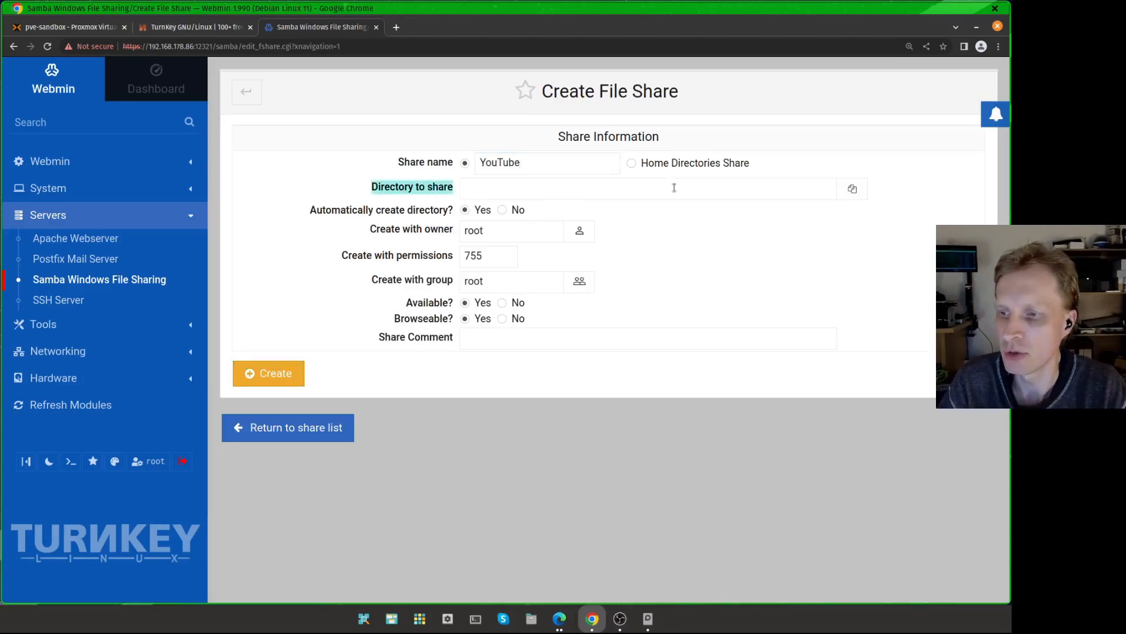
click(853, 190)
click(444, 339)
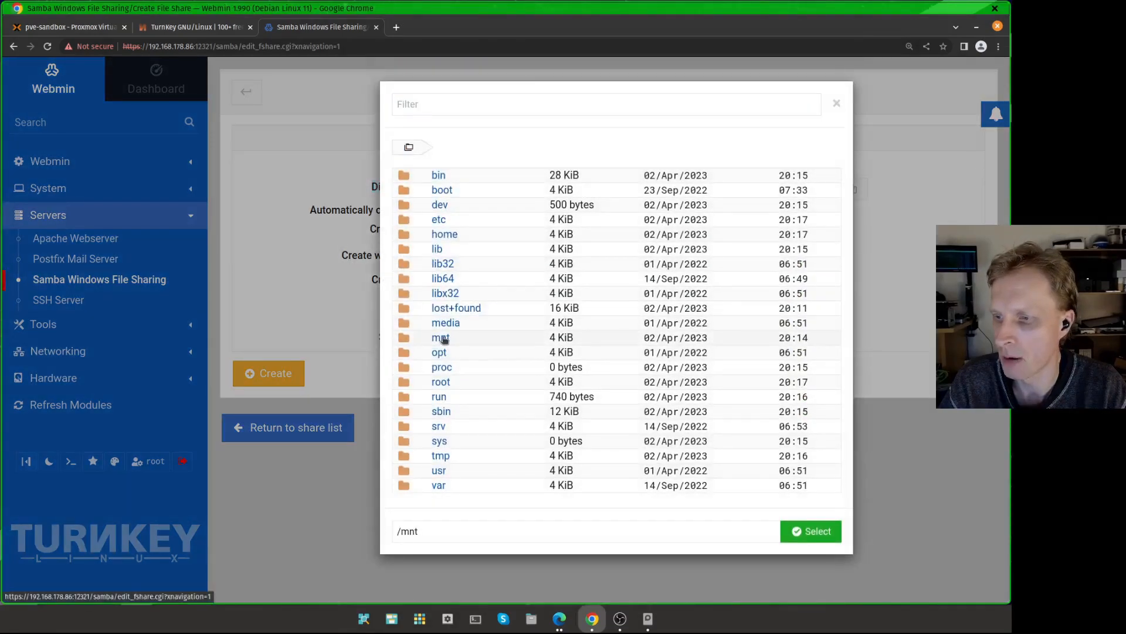
click(455, 317)
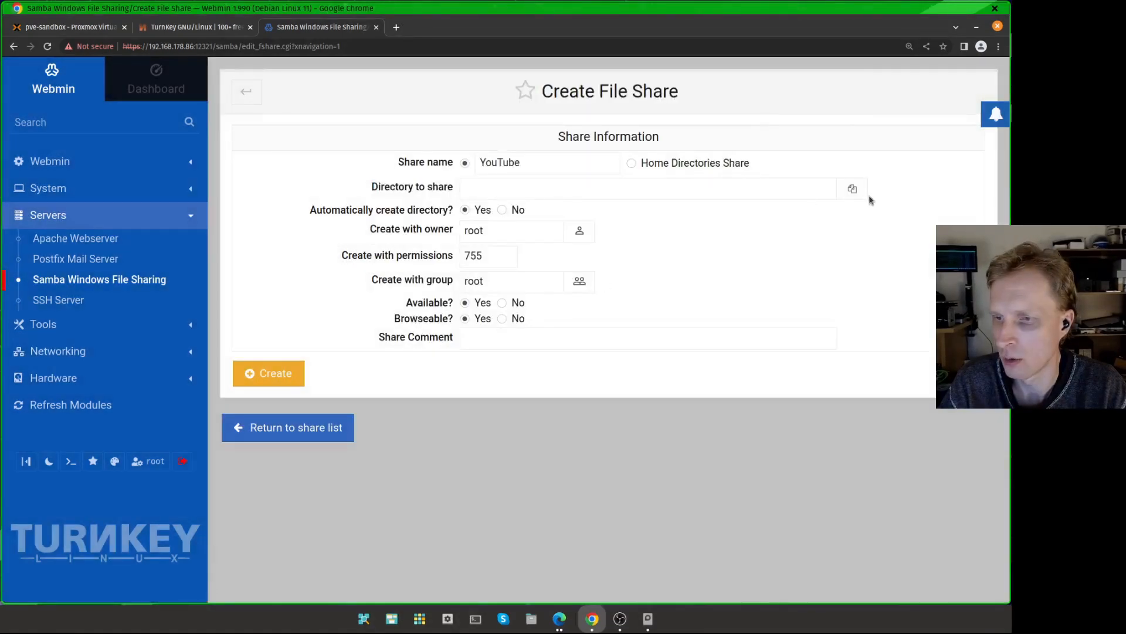
click(852, 188)
click(446, 339)
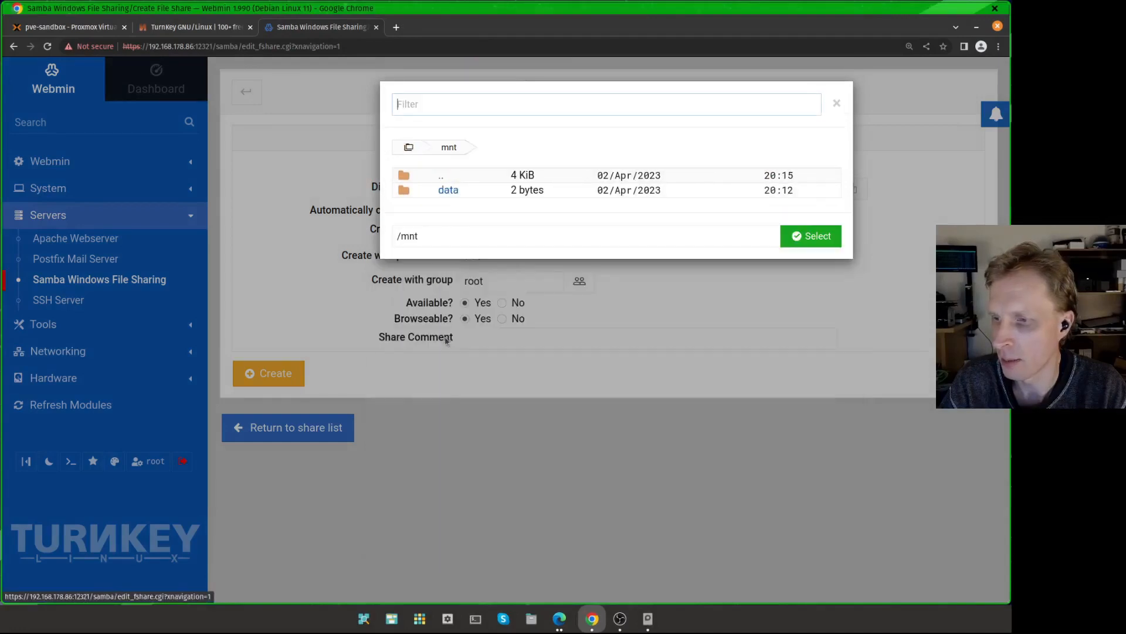
click(449, 189)
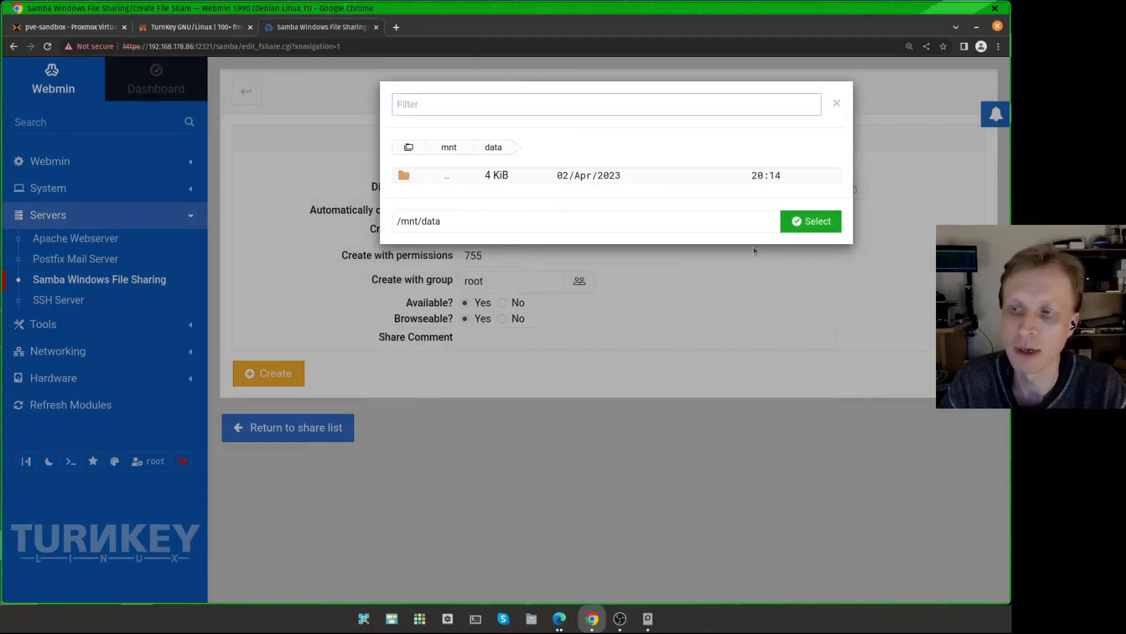
click(813, 228)
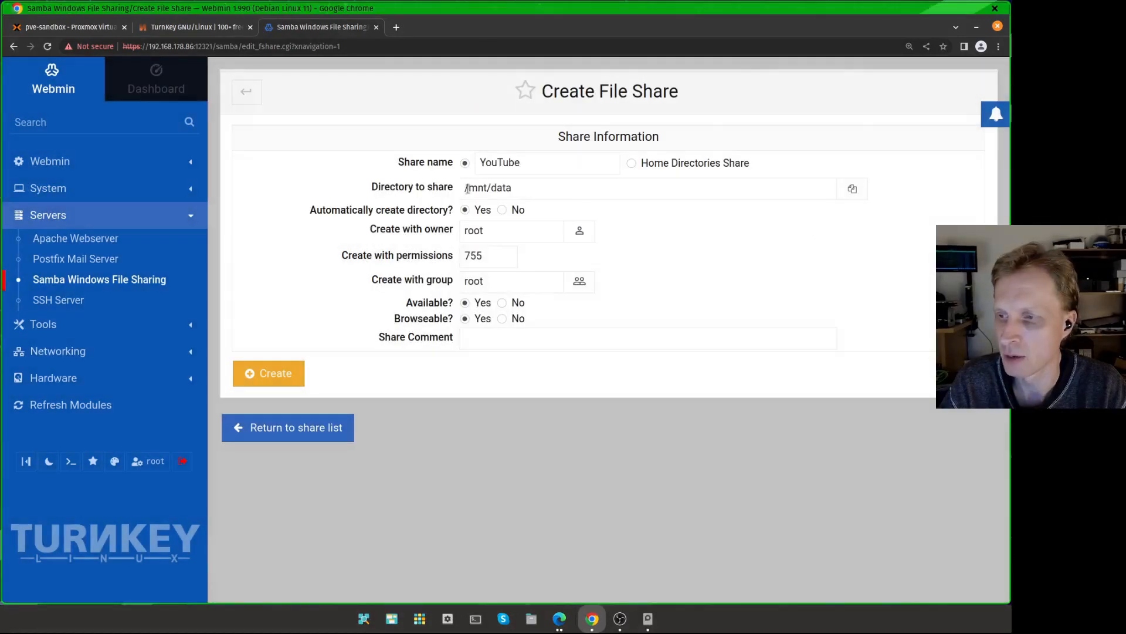
Step: Set the share's create-with permissions to 775 and create the share
drag(533, 187, 415, 187)
drag(341, 256, 457, 258)
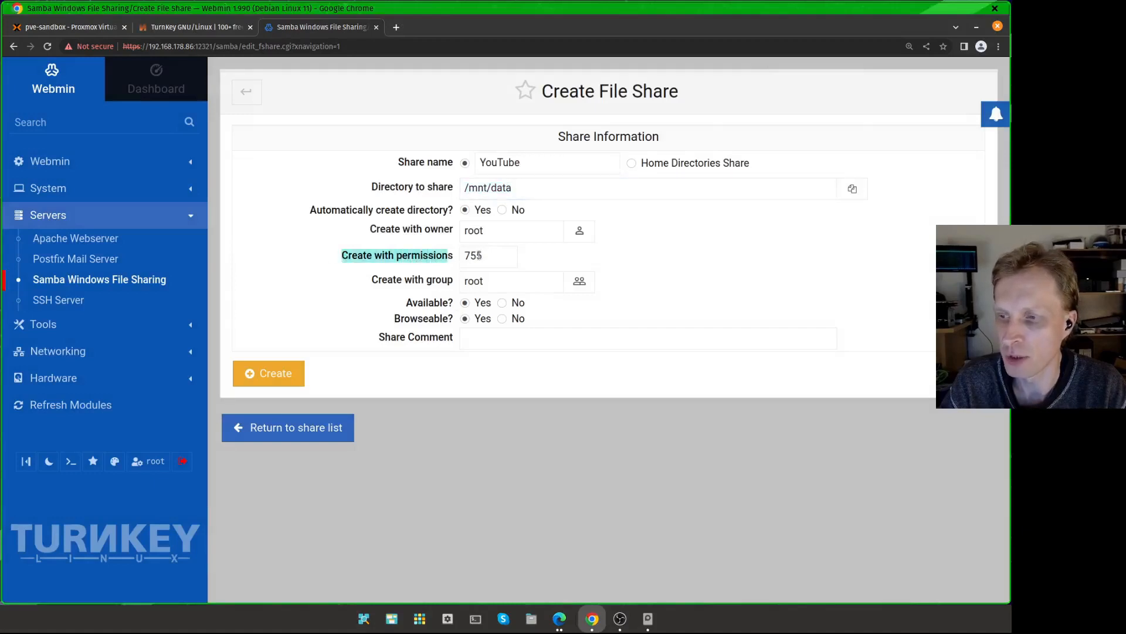
click(479, 257)
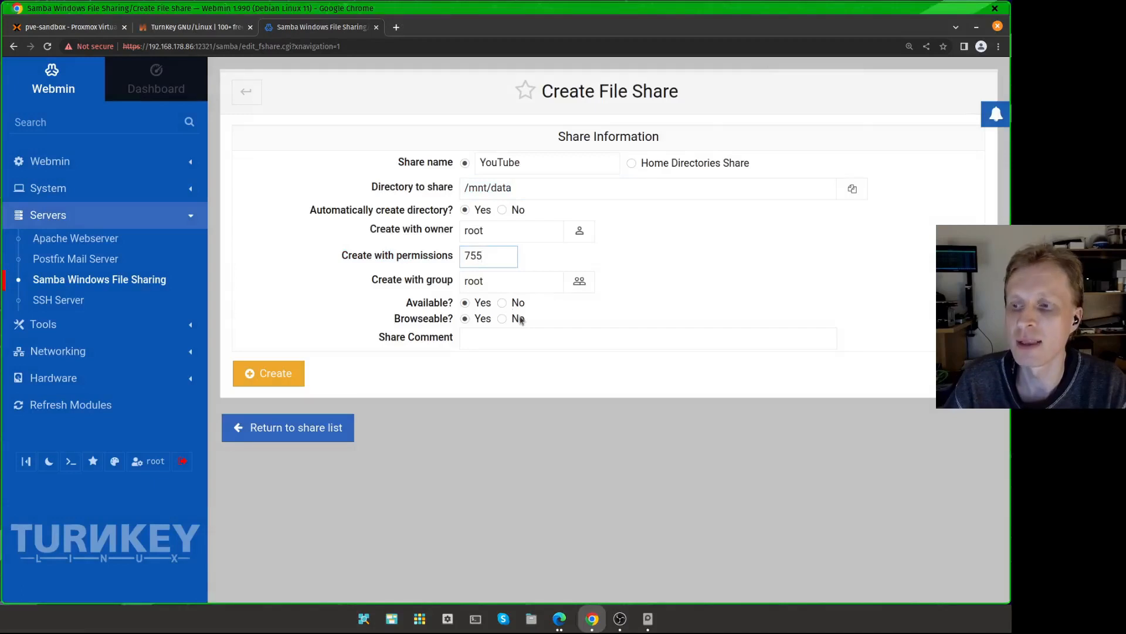
key(BackSpace)
key(BackSpace)
text(75)
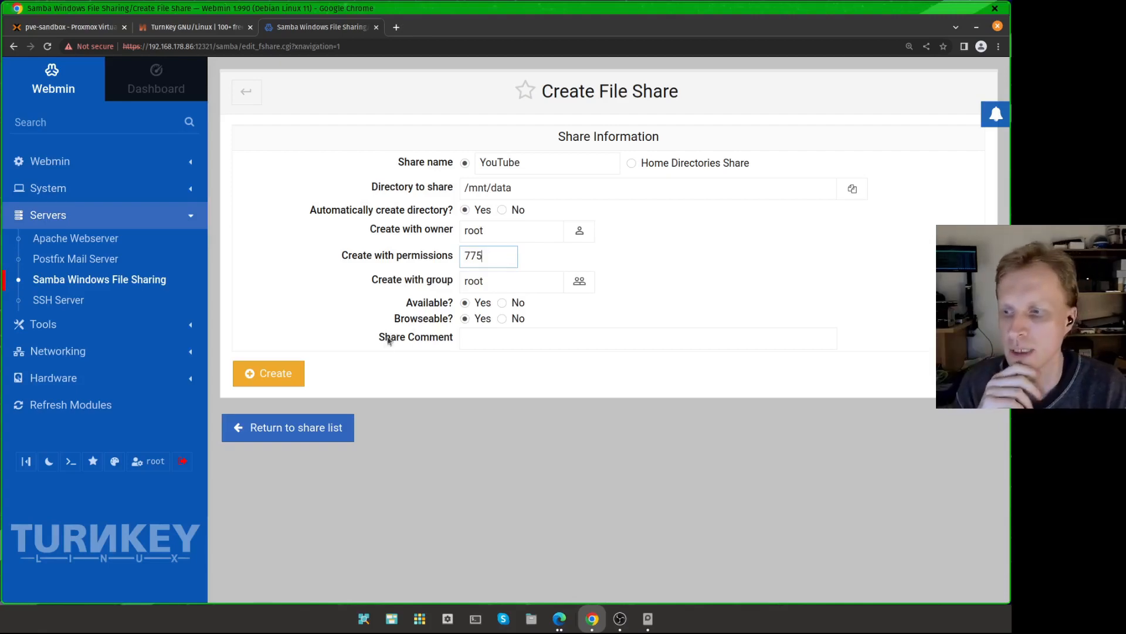
click(276, 380)
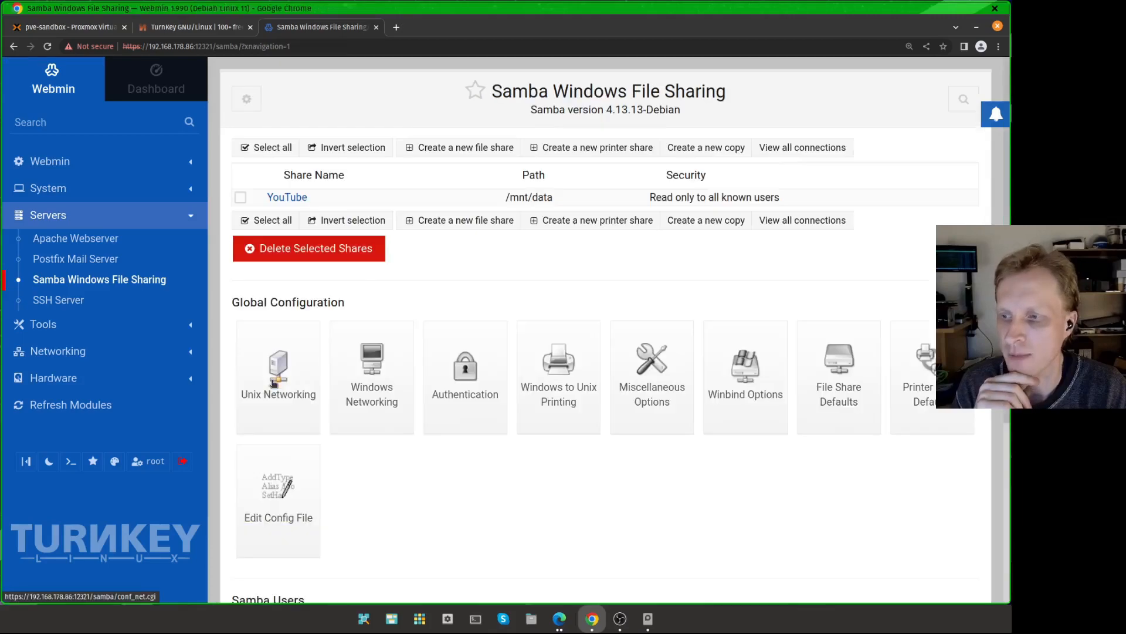
Step: Make the YouTube share writable in its security and access control settings and save the share
click(287, 197)
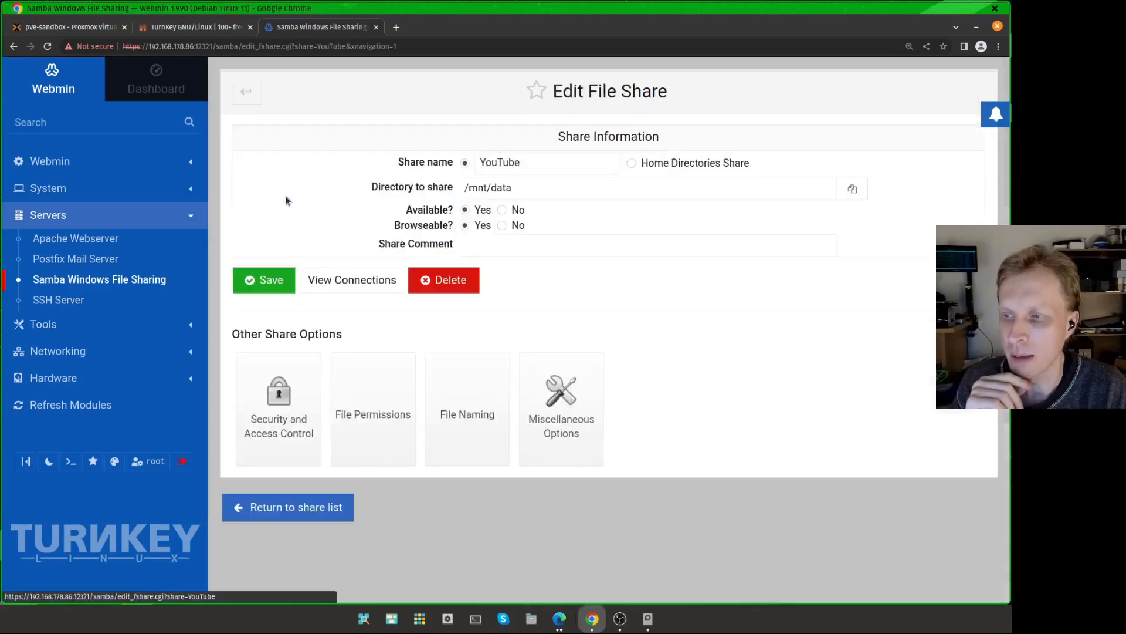
click(279, 427)
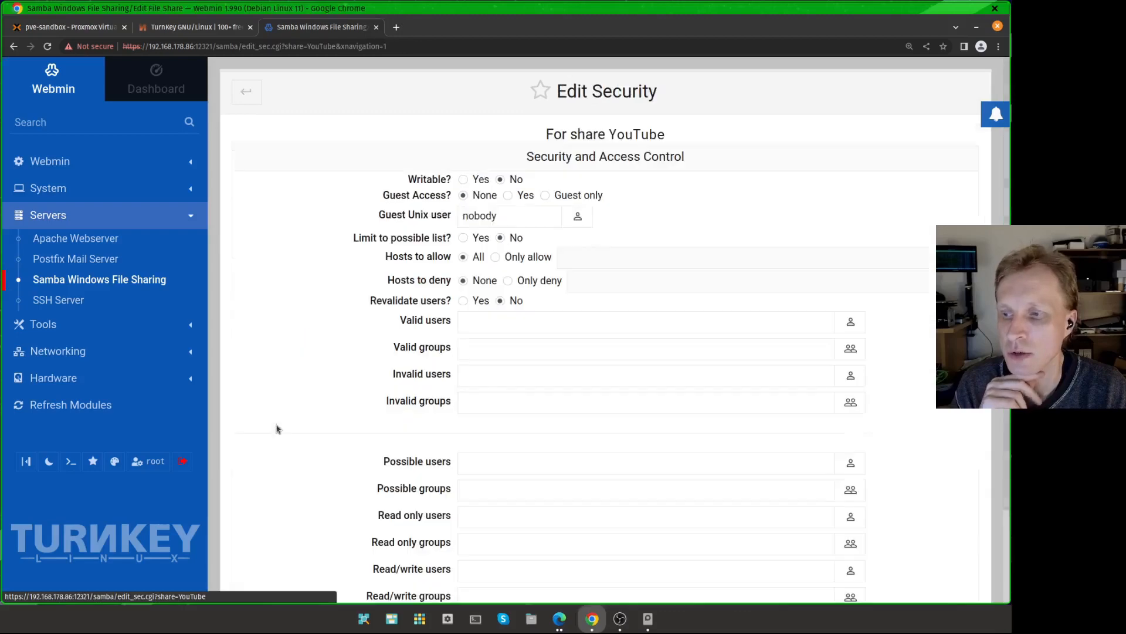
click(464, 180)
scroll(469, 185, down, 2)
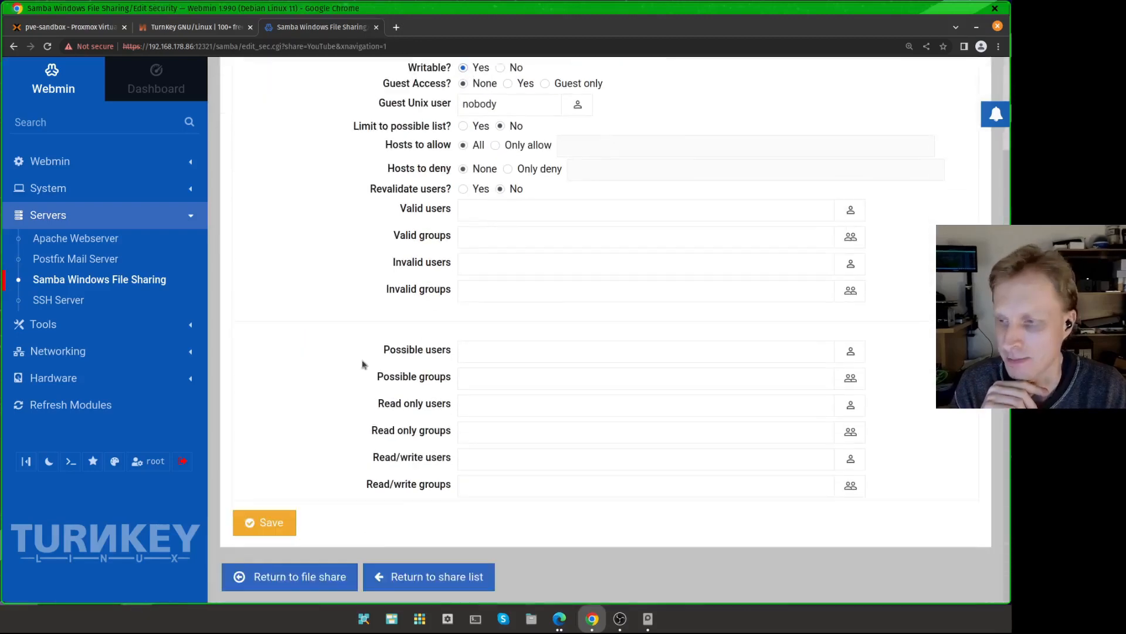
click(251, 521)
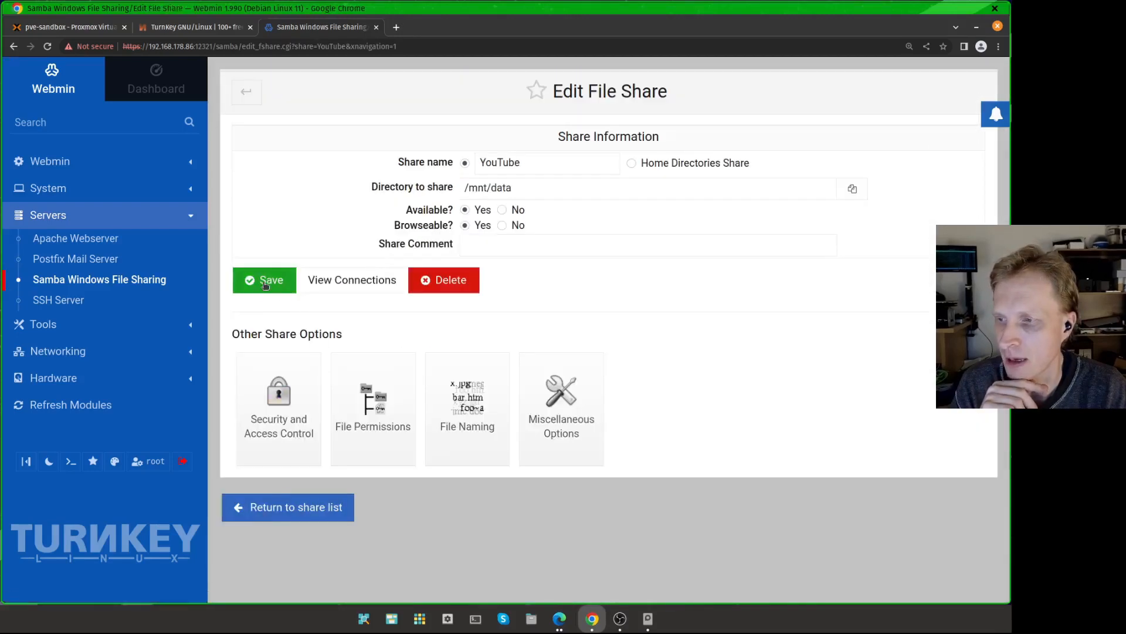
click(265, 281)
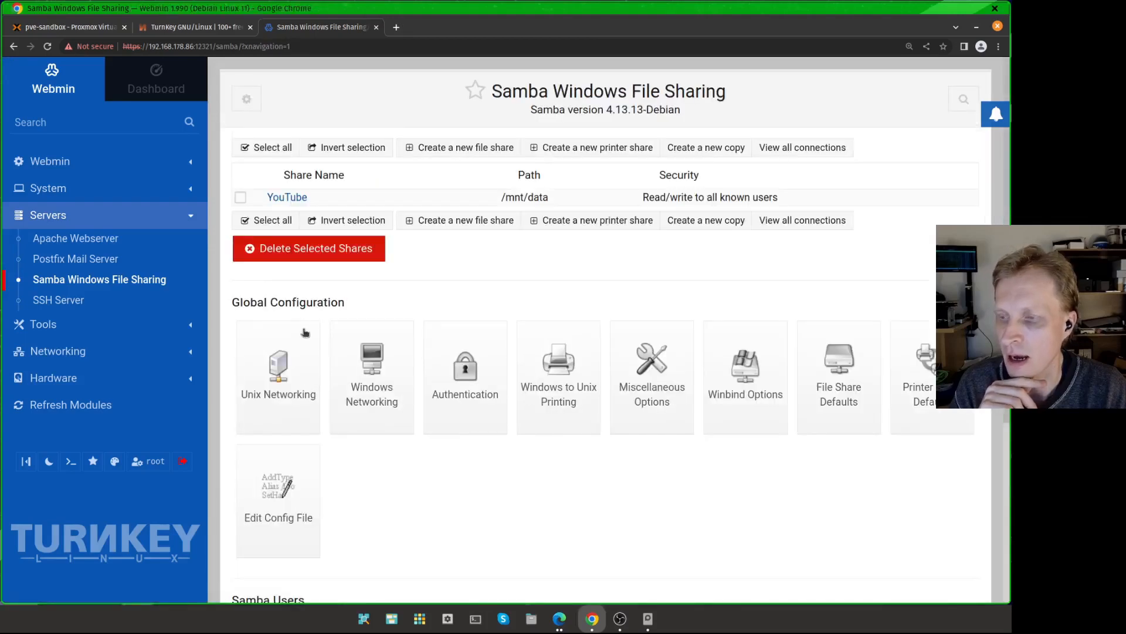
Step: Open Convert Users and add mrp to the list of Unix users to convert
scroll(305, 333, down, 5)
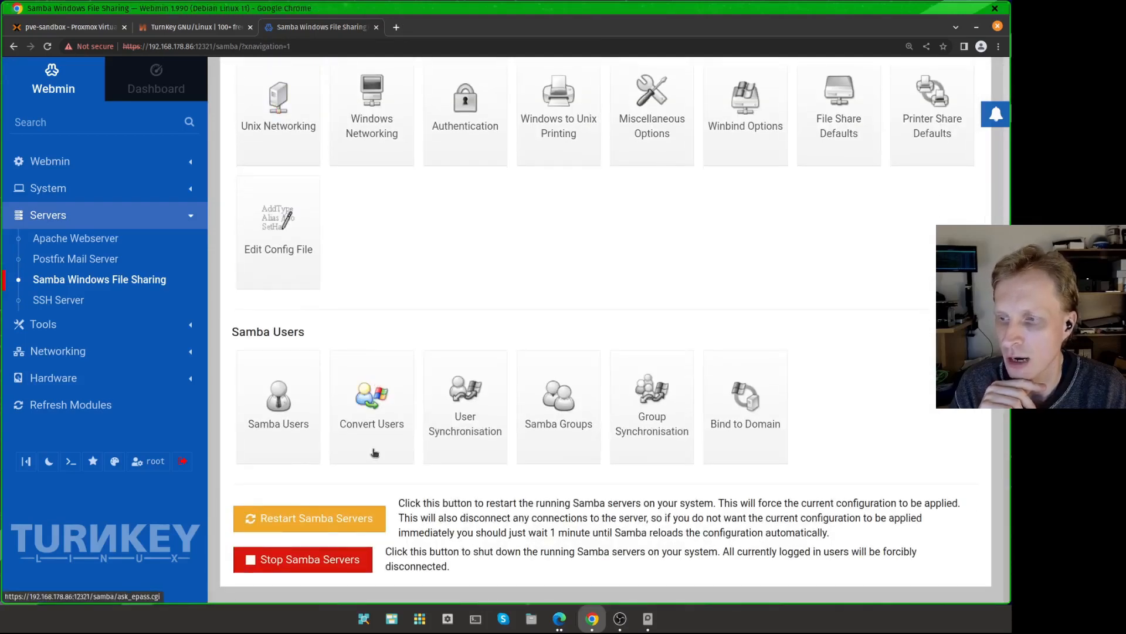
click(376, 435)
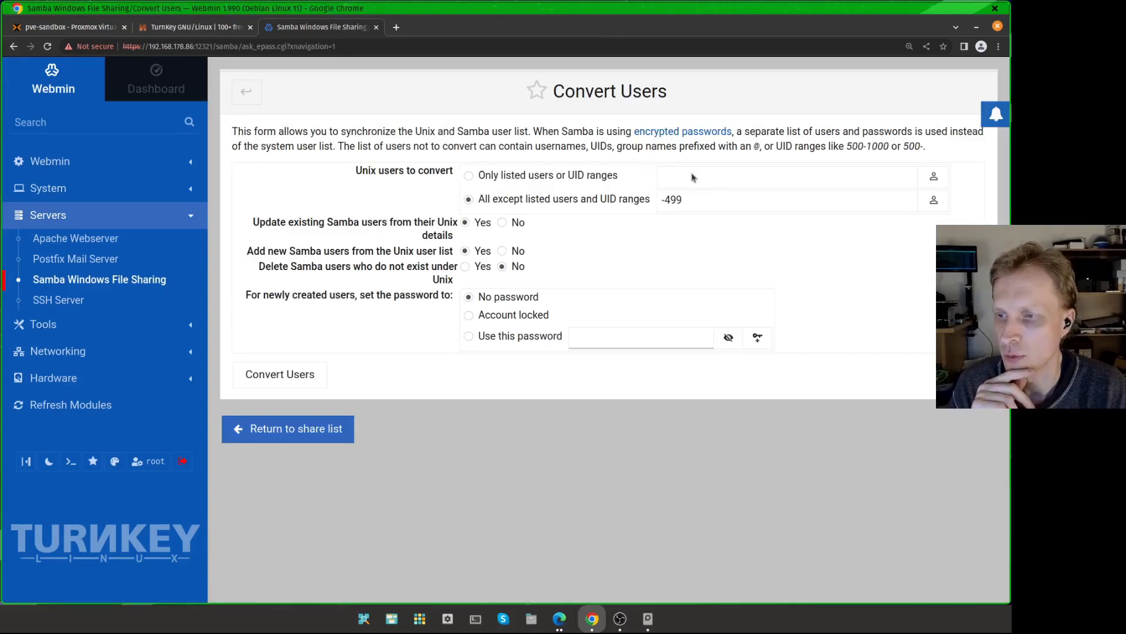
click(936, 178)
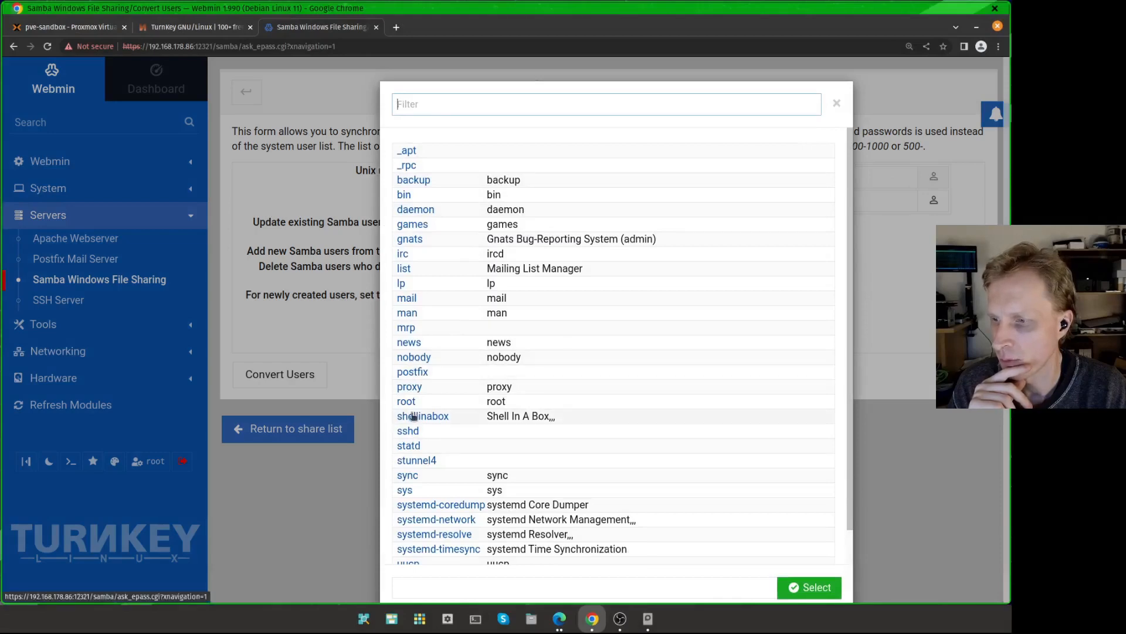
scroll(413, 414, down, 1)
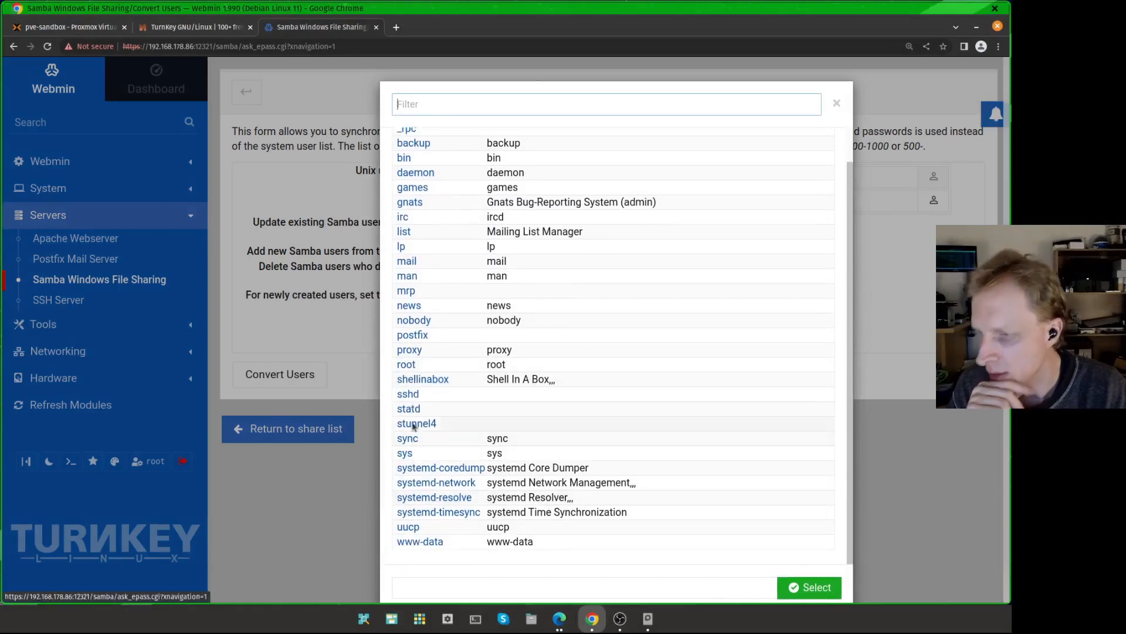
click(406, 291)
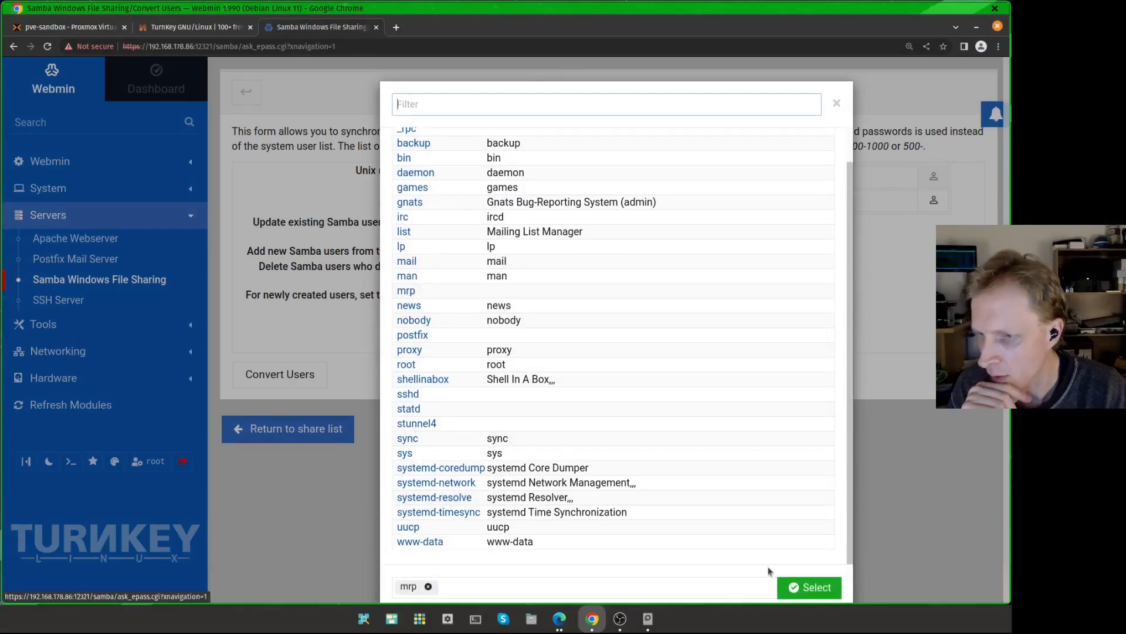
click(808, 591)
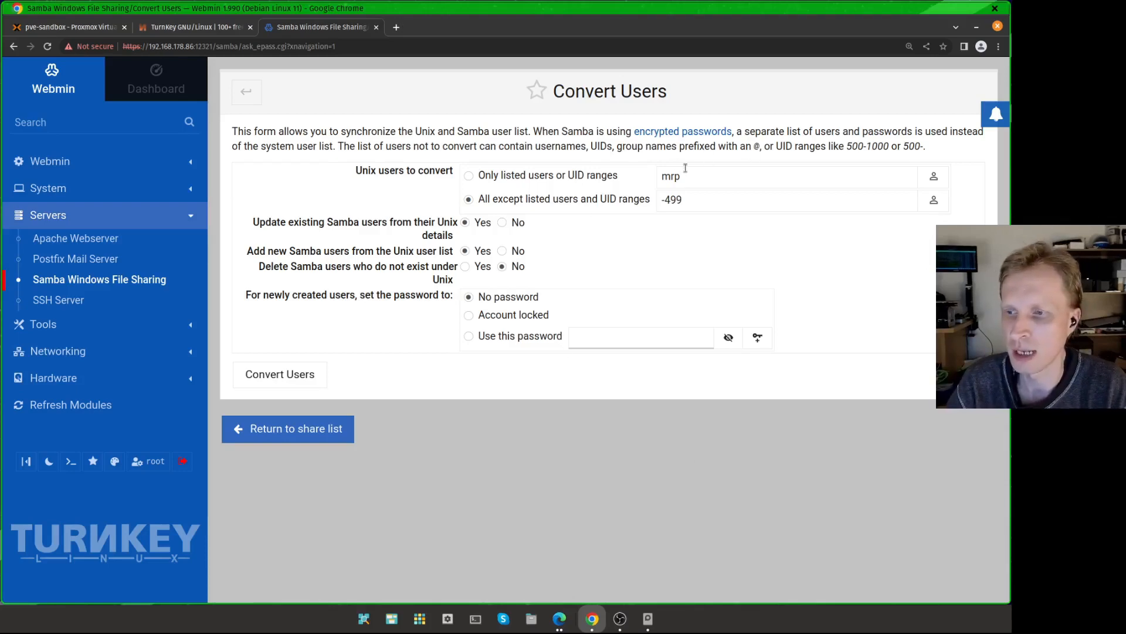
Step: Choose to give newly created Samba users a specific password, enter the password, and convert the users
click(477, 341)
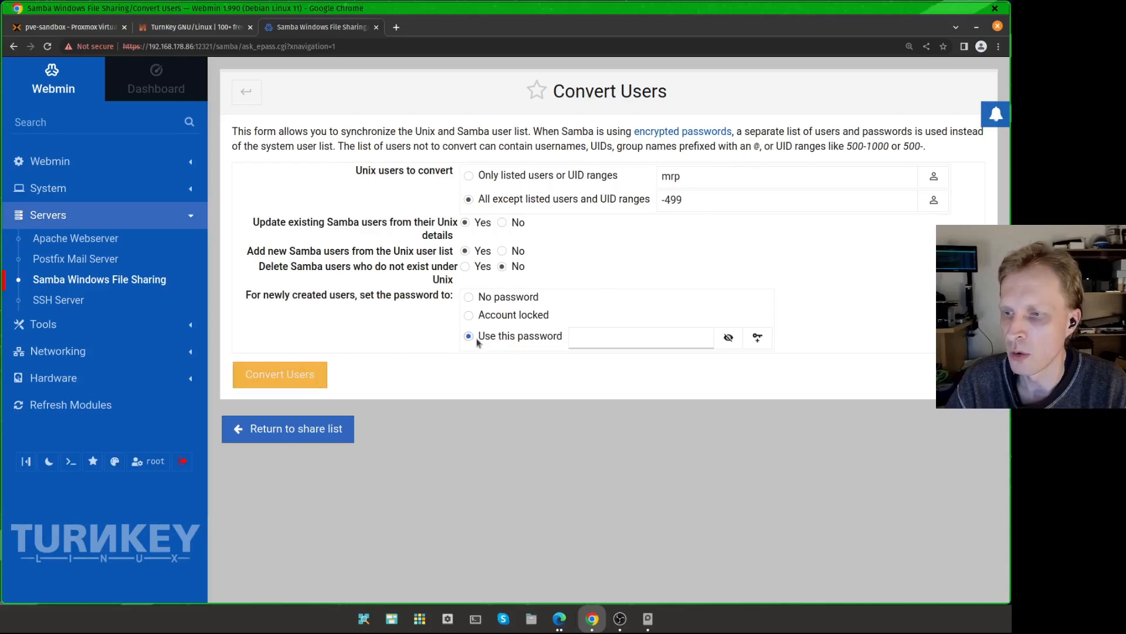
click(604, 342)
text(1)
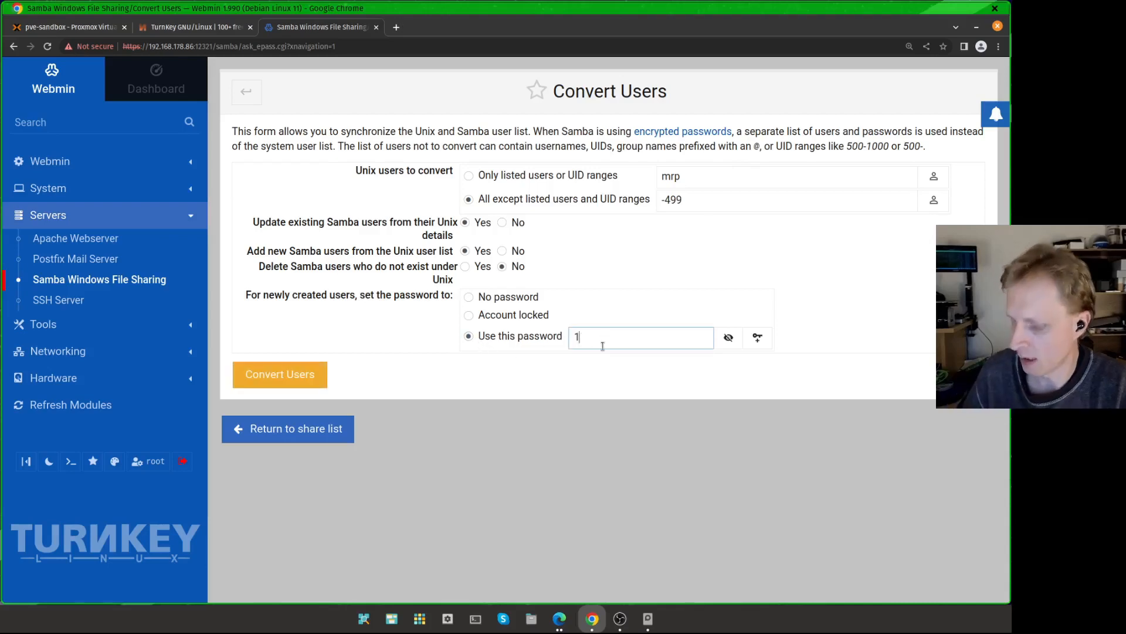
text(23qwe)
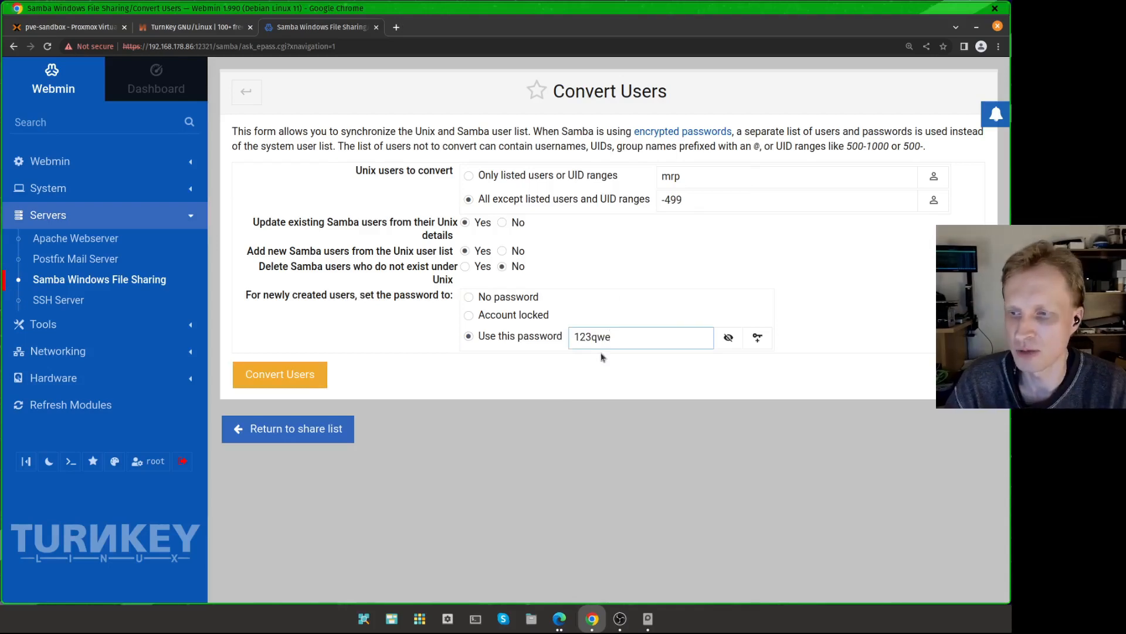
click(320, 375)
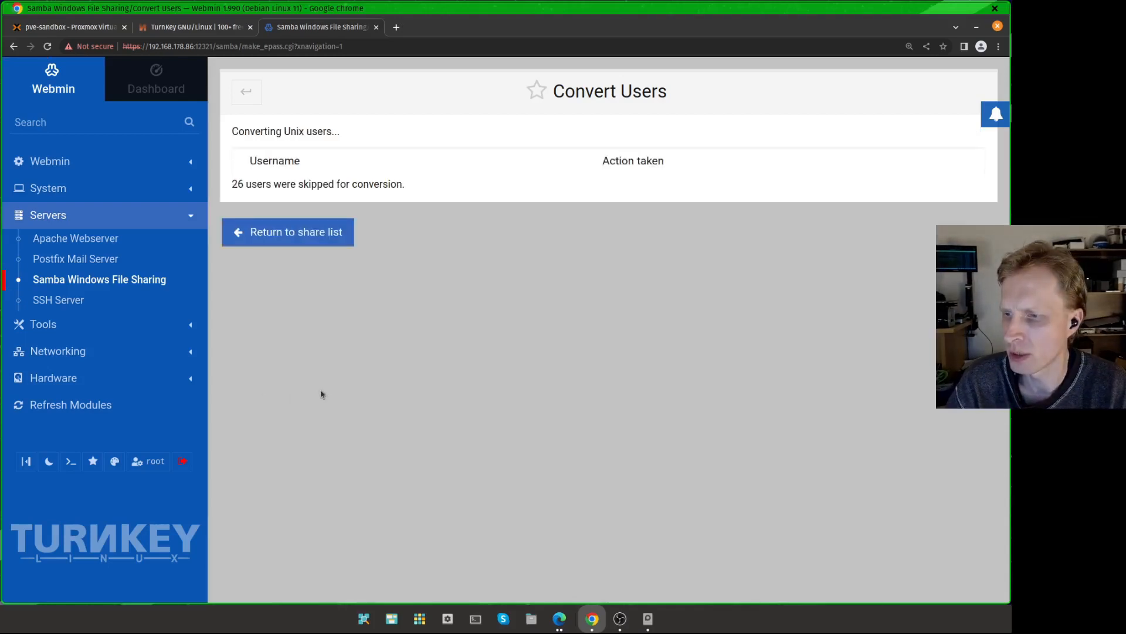
Step: Return to the share list and restart the Samba servers
click(242, 97)
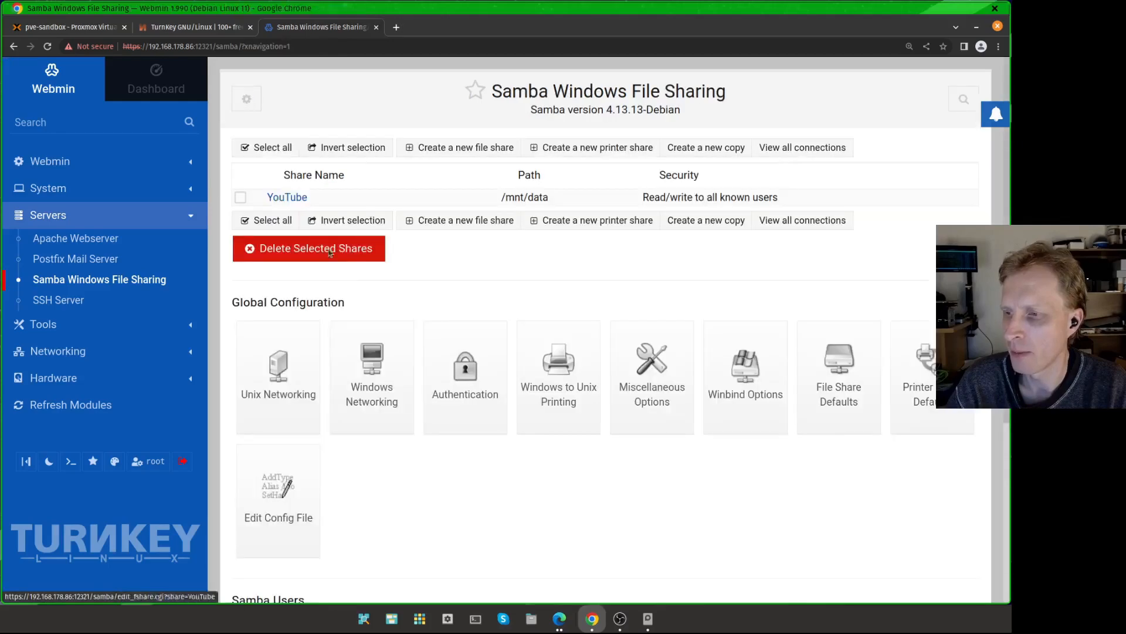
scroll(386, 294, down, 2)
scroll(386, 293, down, 3)
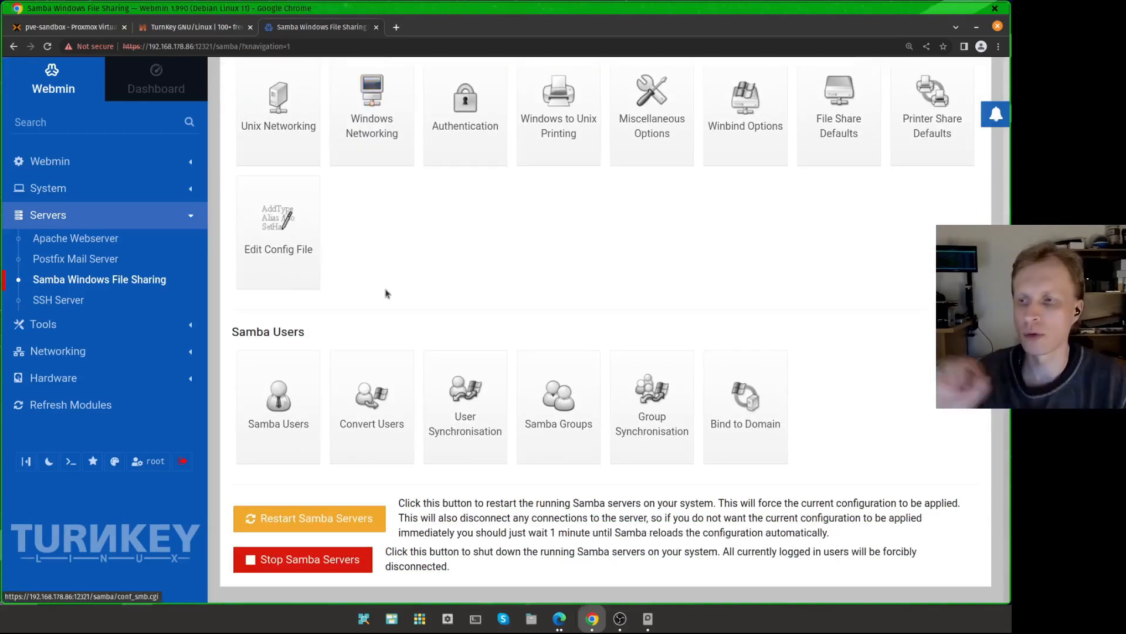
scroll(384, 292, up, 5)
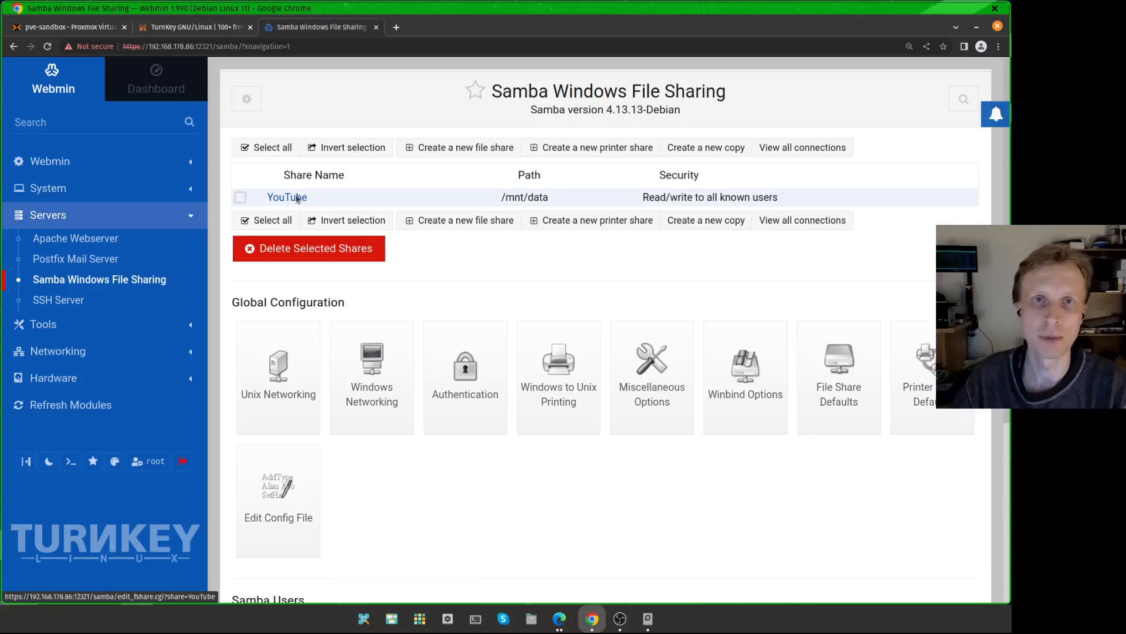
scroll(301, 237, down, 4)
scroll(429, 375, down, 1)
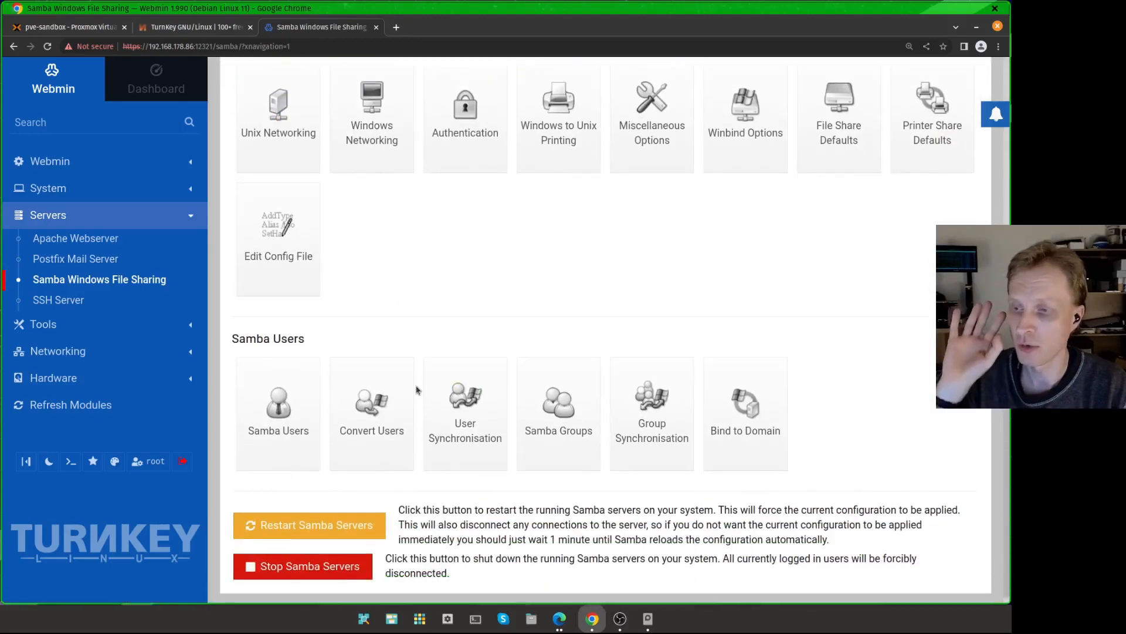
click(321, 531)
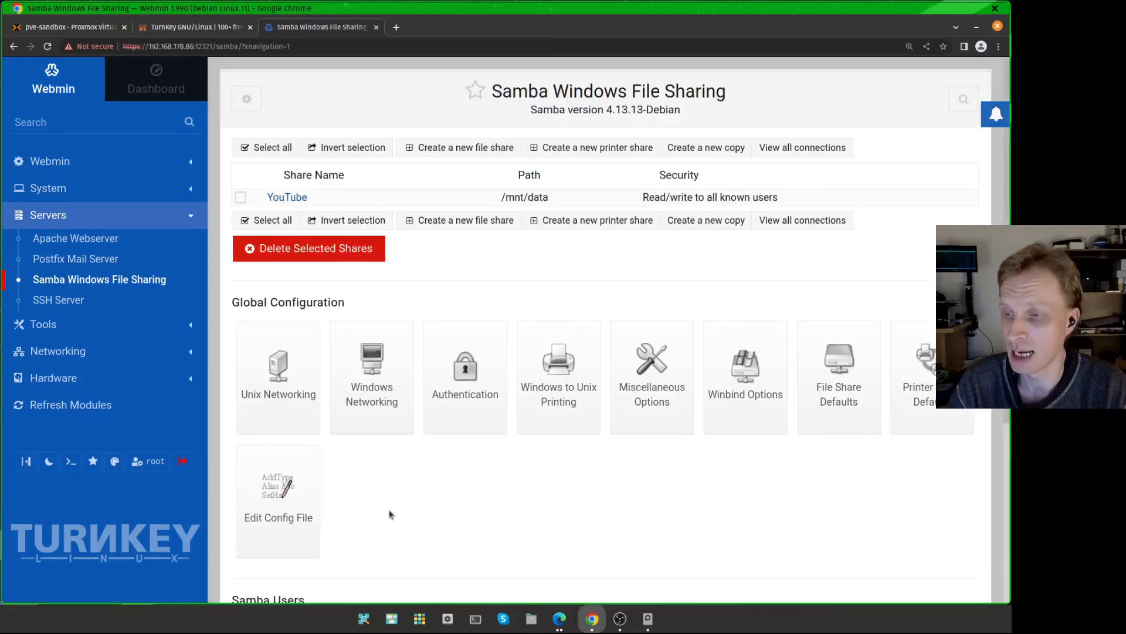
Step: Switch to the file manager and connect to the server at smb://192.168.178.86
scroll(390, 514, down, 3)
scroll(390, 514, up, 3)
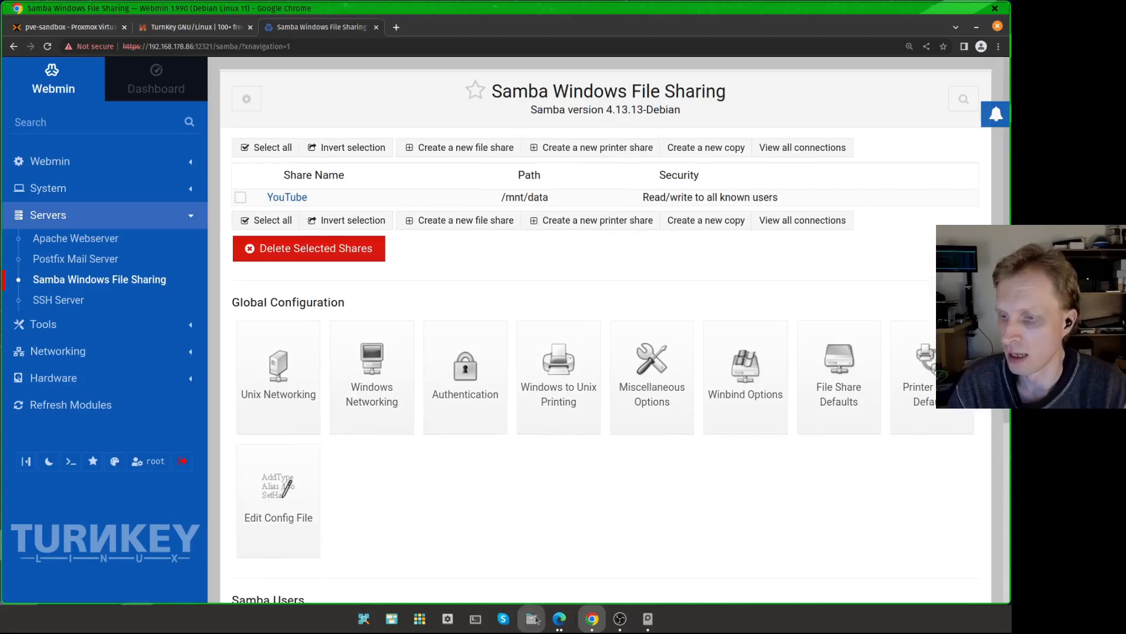
click(534, 619)
click(66, 366)
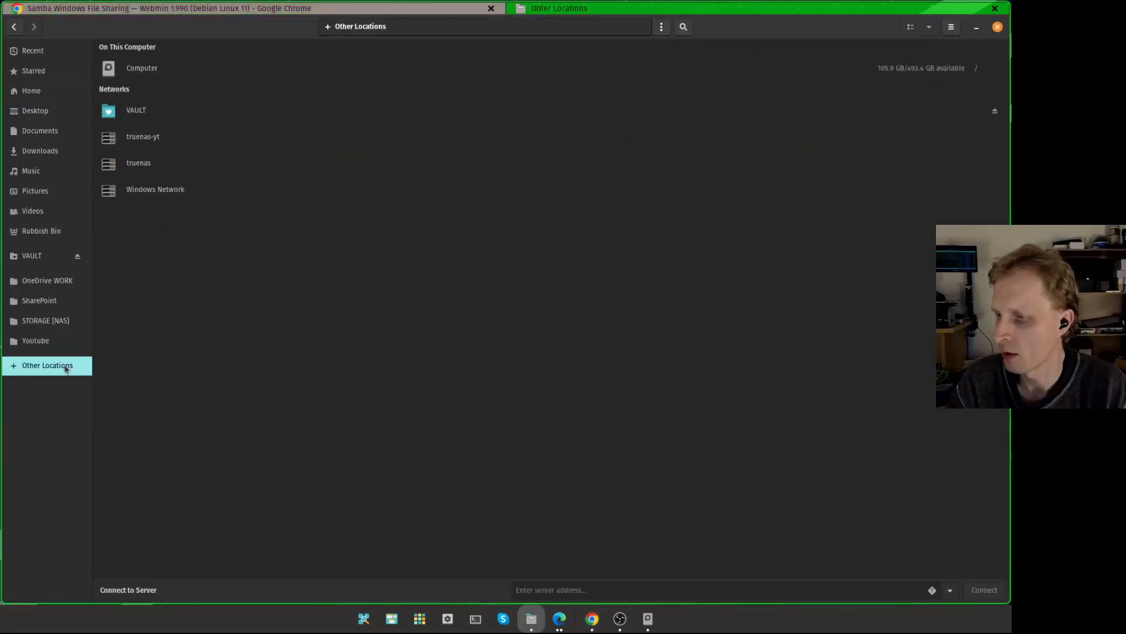
click(569, 592)
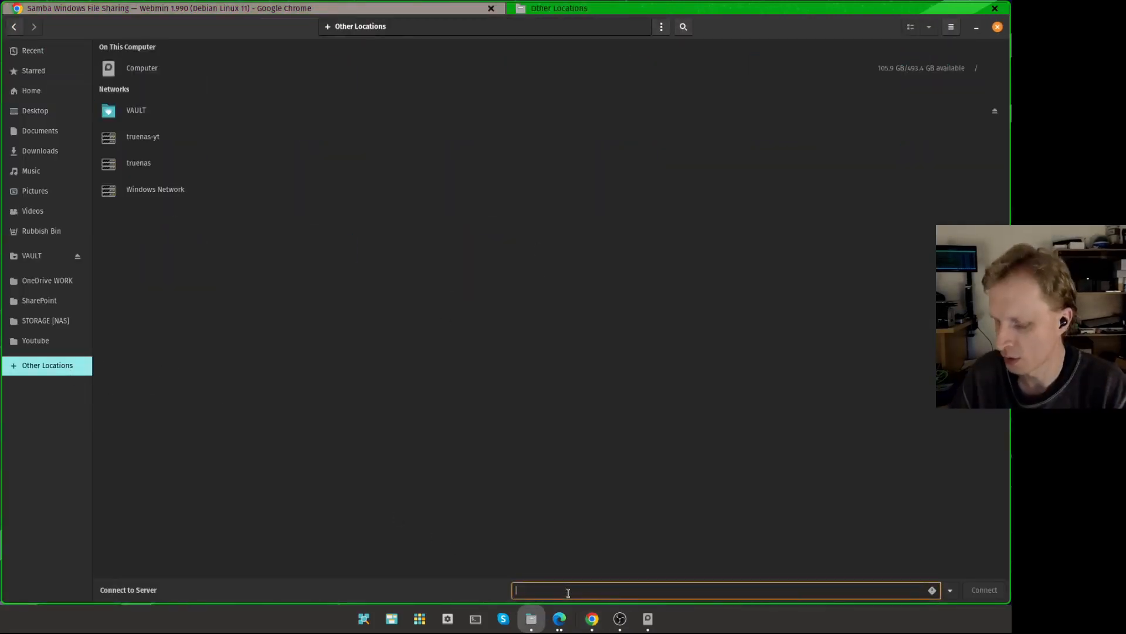
text(smb://192.168.178.86)
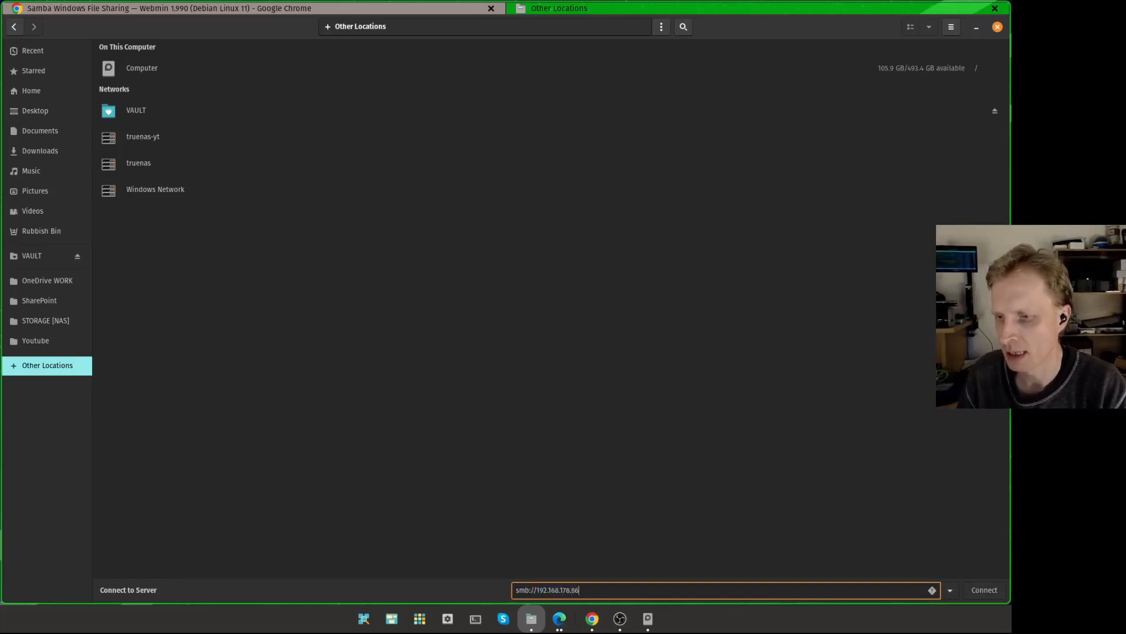
key(Return)
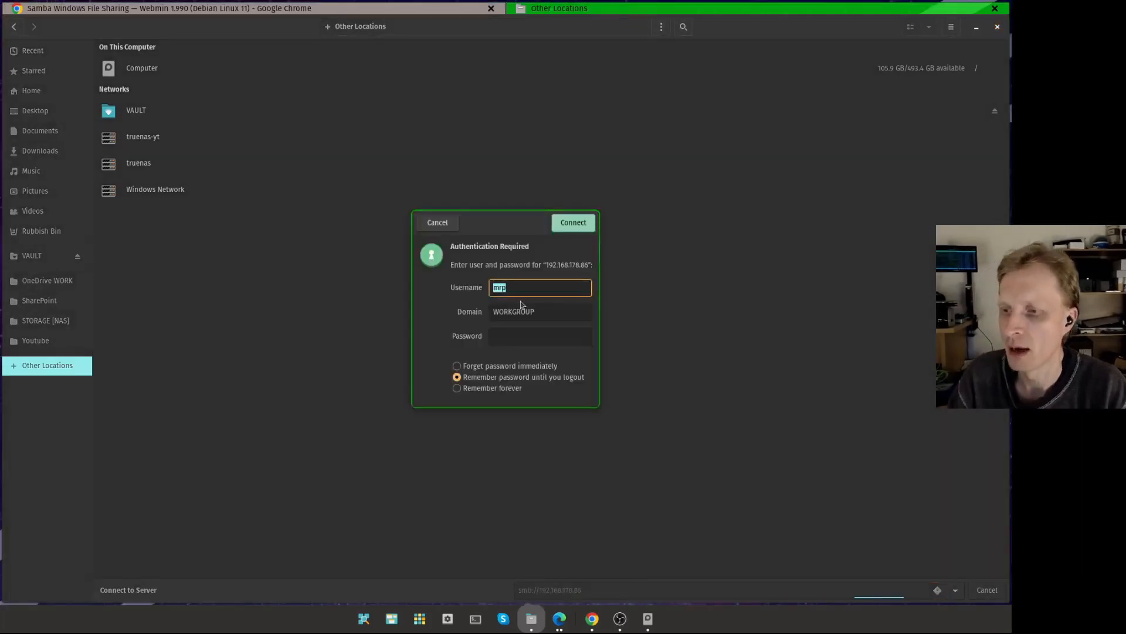
Step: Log in as user mrp with the account password and connect to the server
text(mrp)
double_click(503, 287)
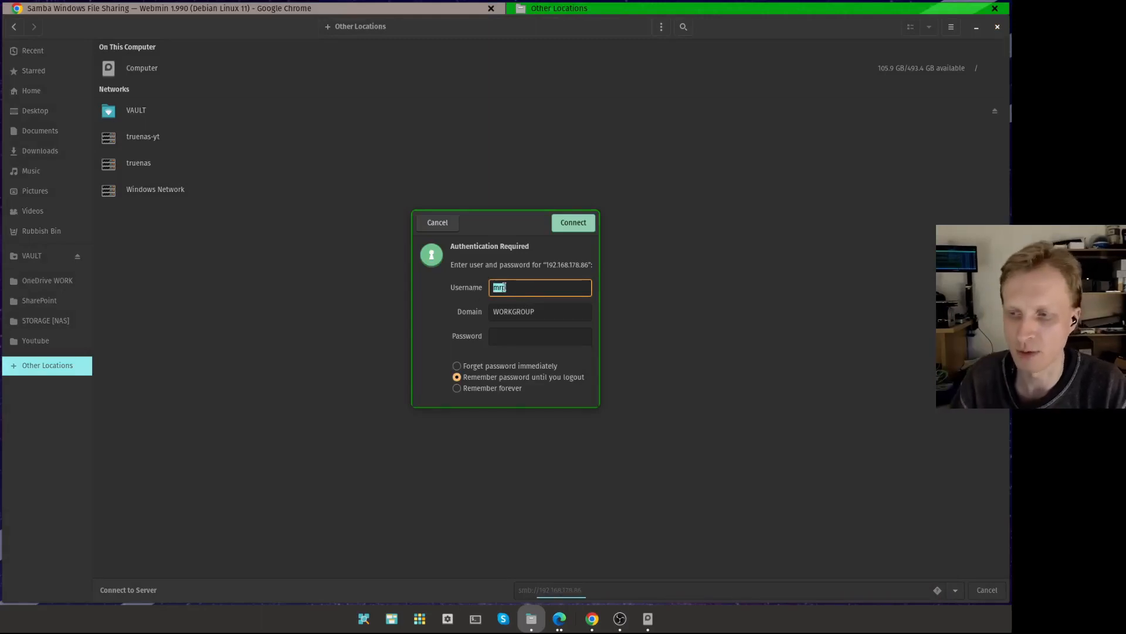
click(539, 287)
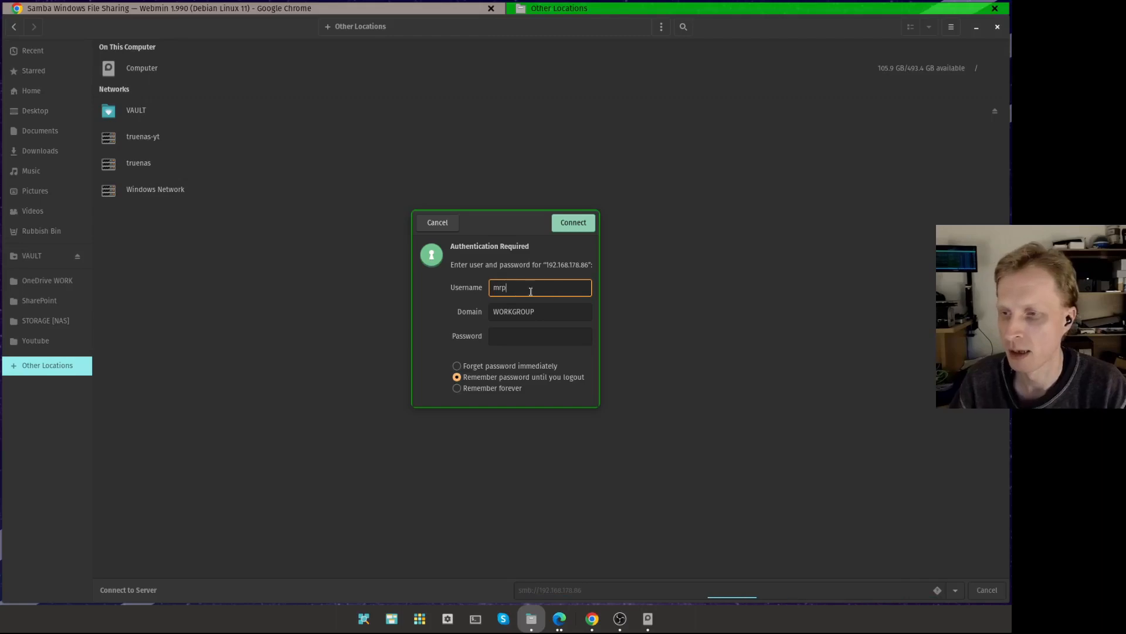
double_click(541, 285)
key(End)
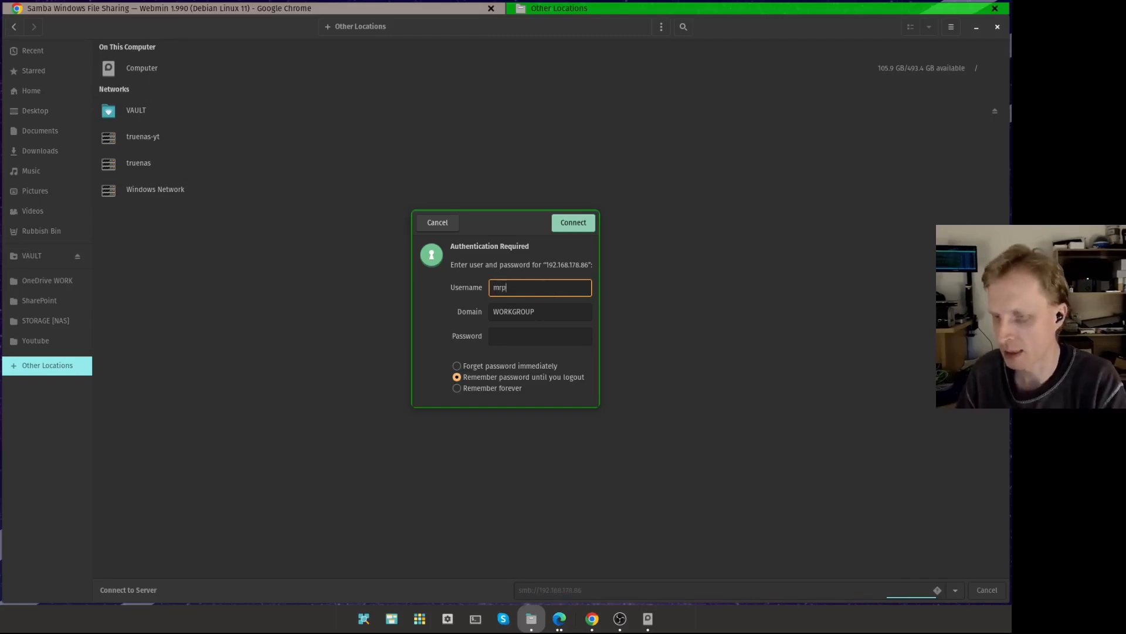
click(521, 334)
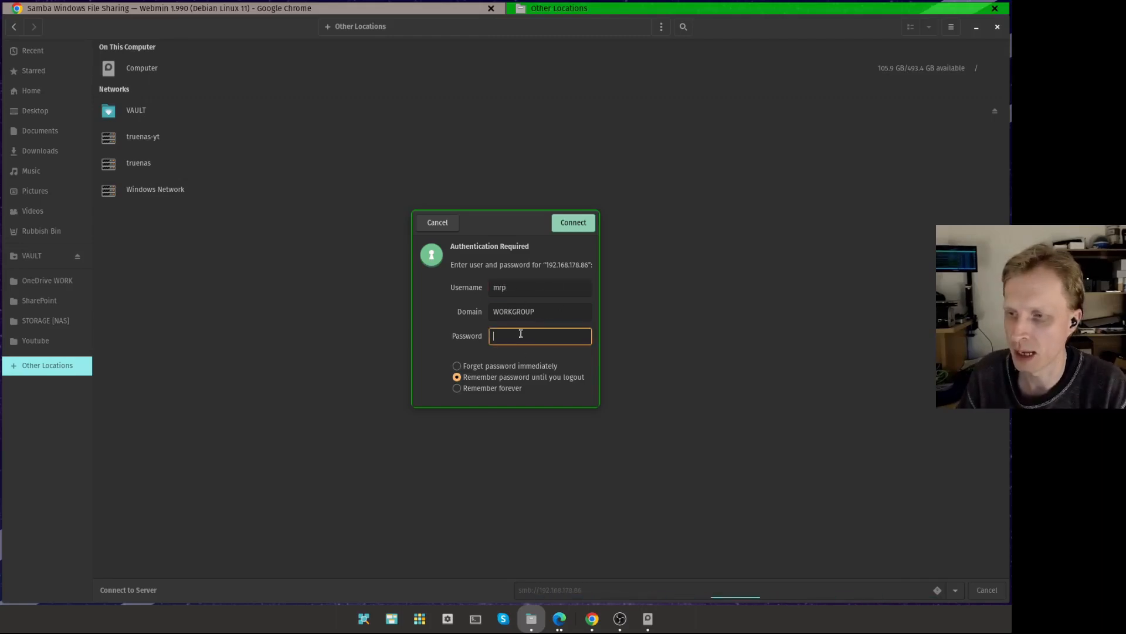
text(•••••)
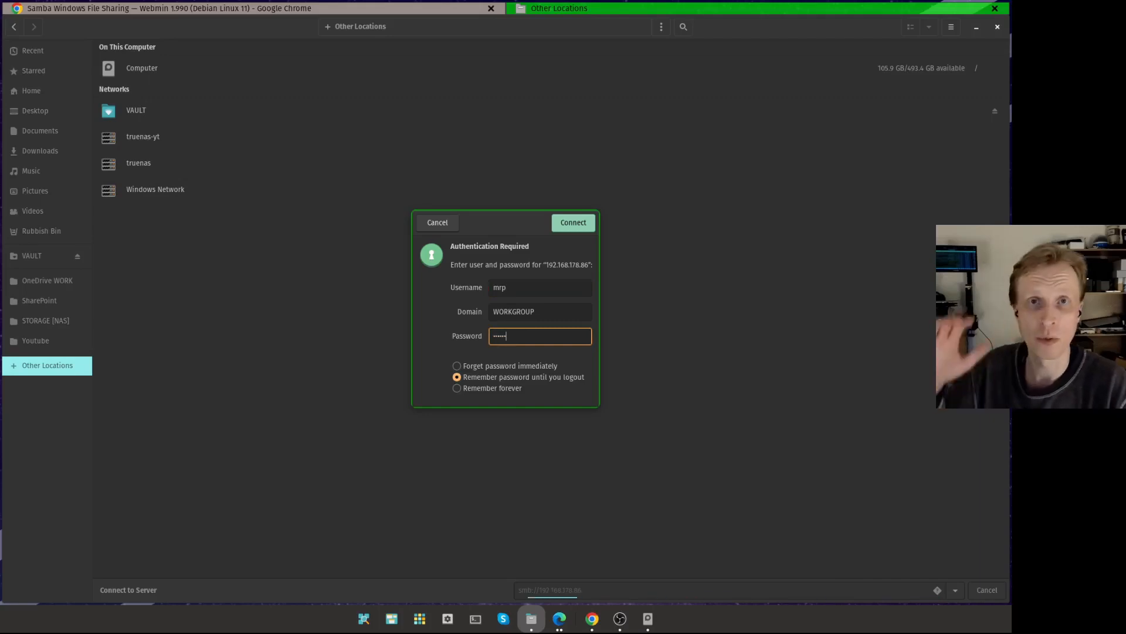
click(572, 224)
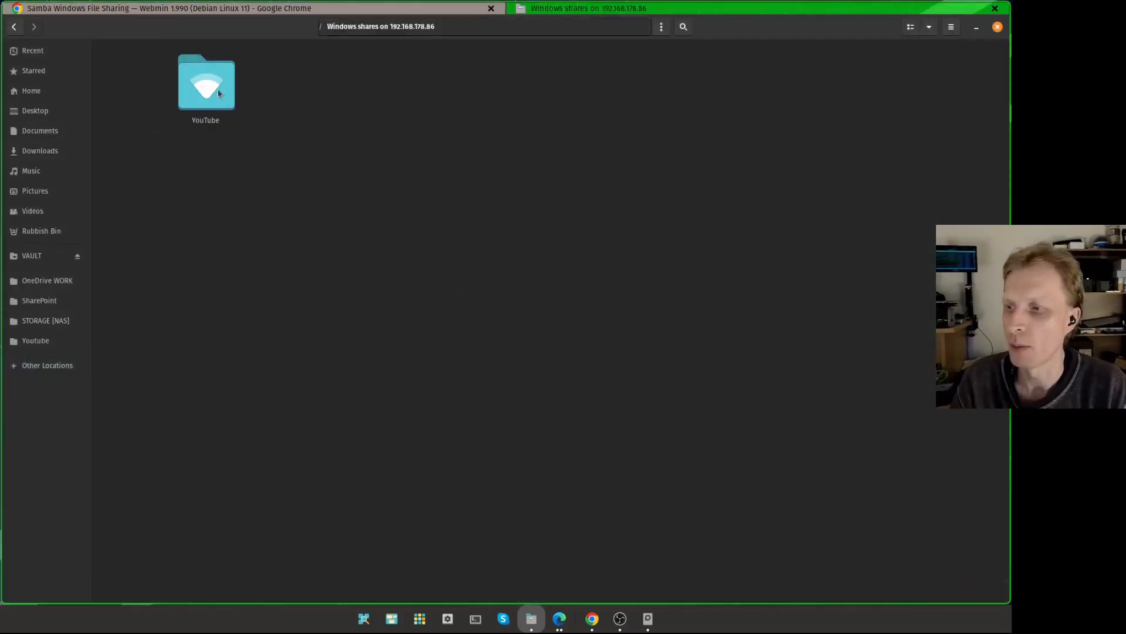
Step: Open the YouTube share and create a new folder named Subscribe in it
double_click(218, 93)
right_click(362, 102)
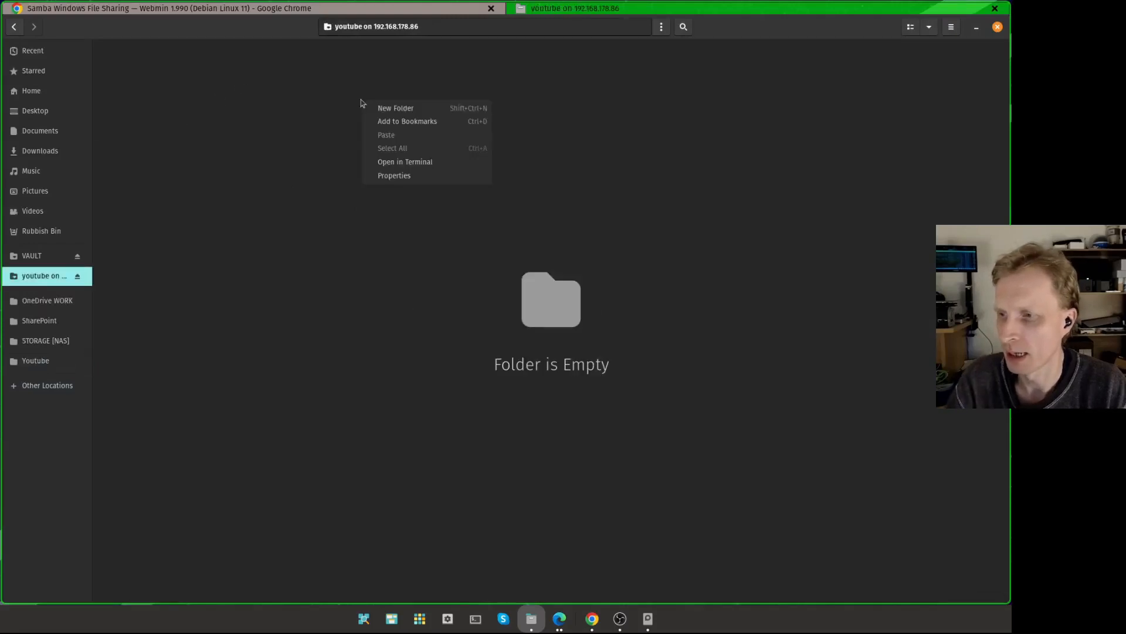
click(390, 109)
text(Subscr)
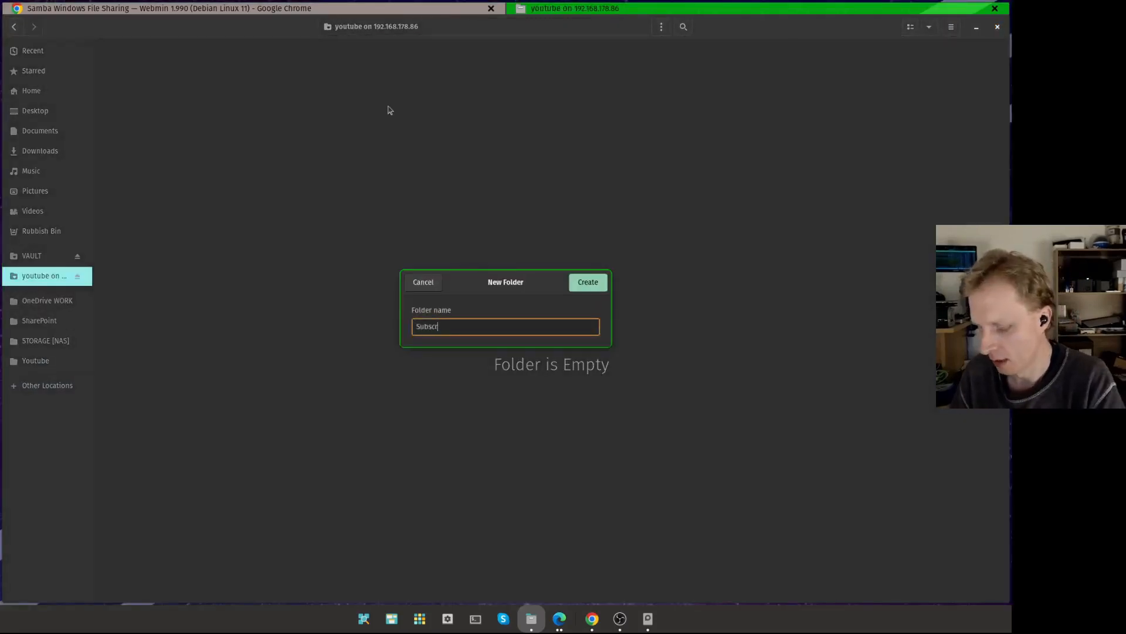
text(ibe)
key(Return)
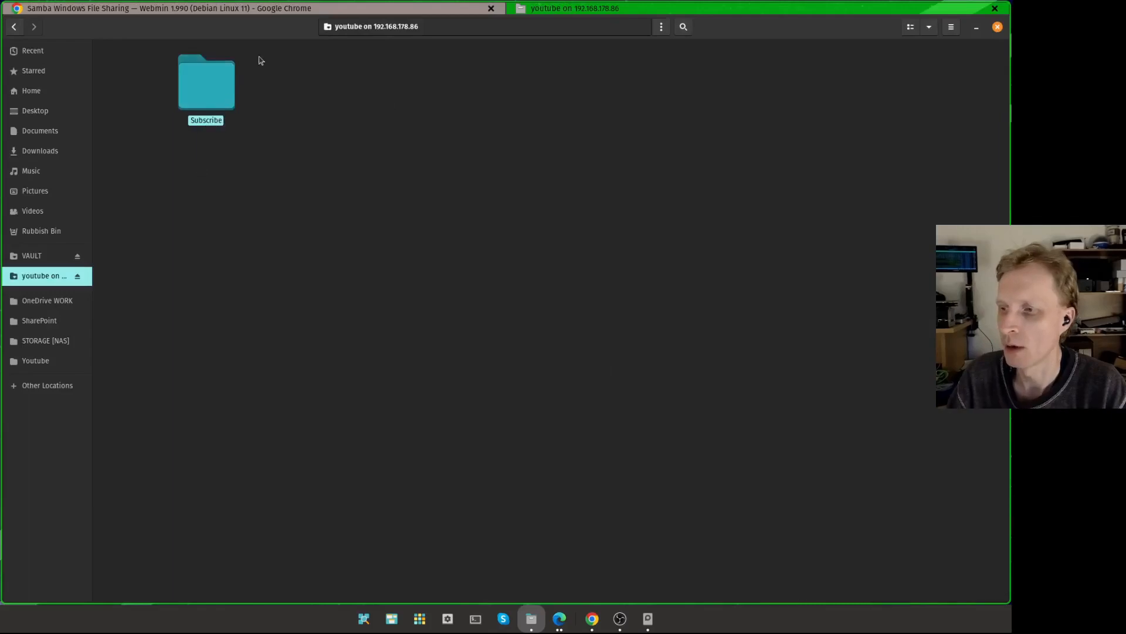
Step: Switch to the browser, open the pve-sandbox node shell in Proxmox and run zfs list
click(592, 619)
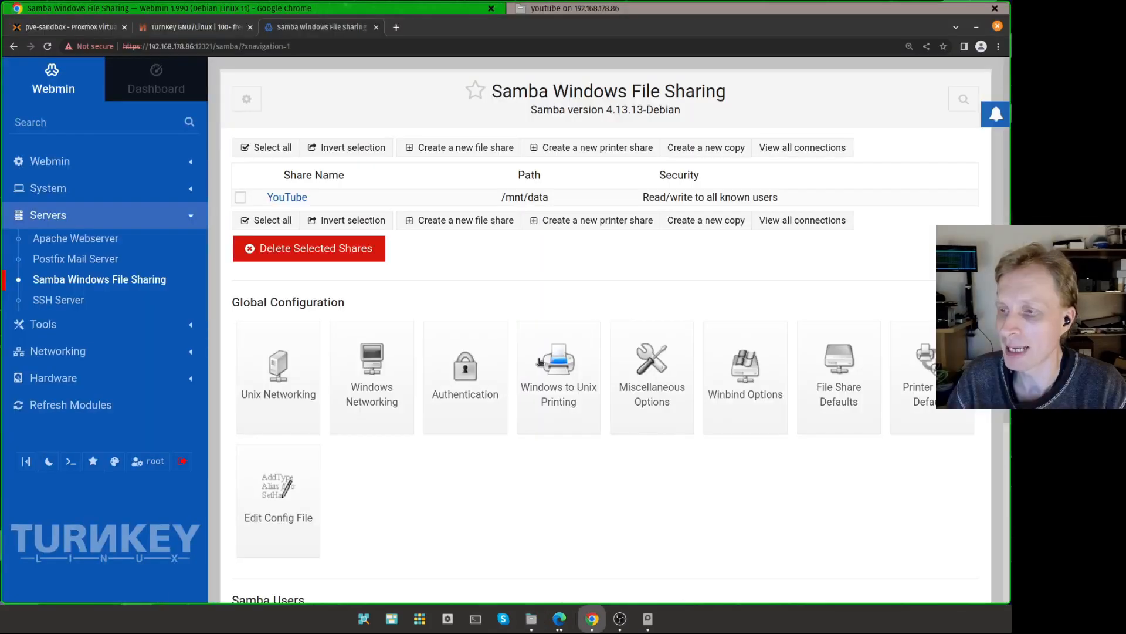
click(82, 27)
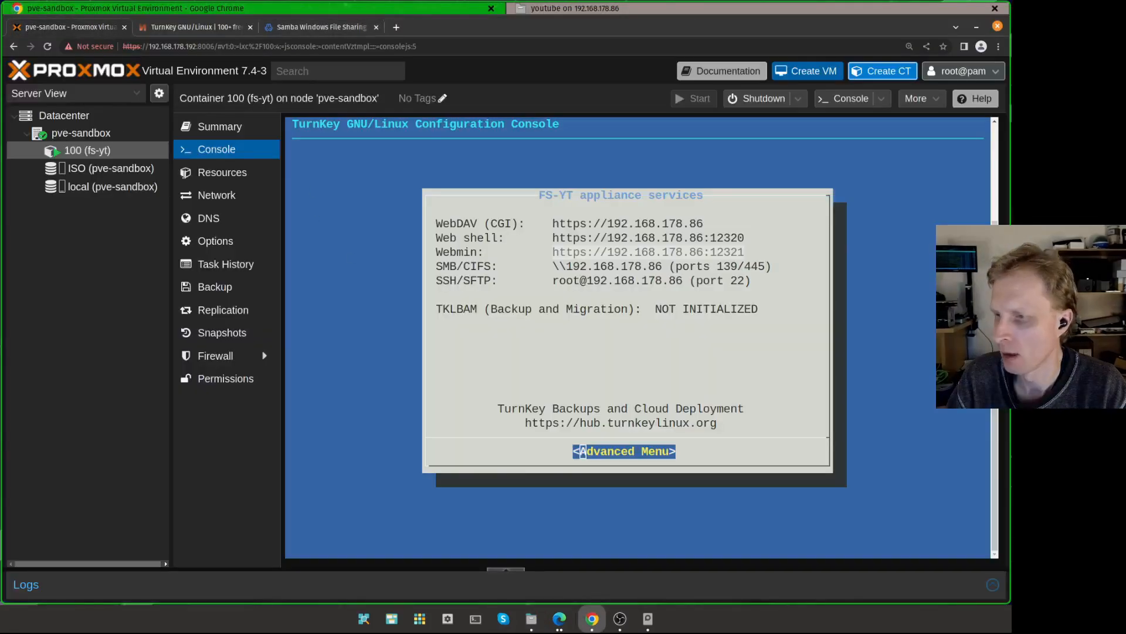
click(85, 134)
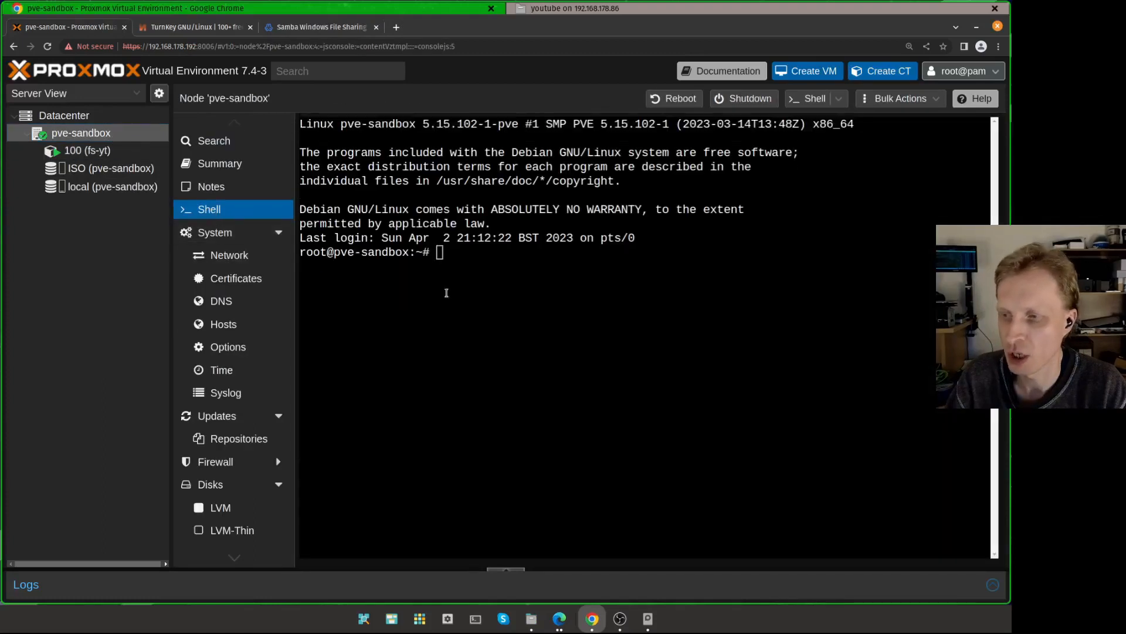
click(462, 278)
text(zfs list)
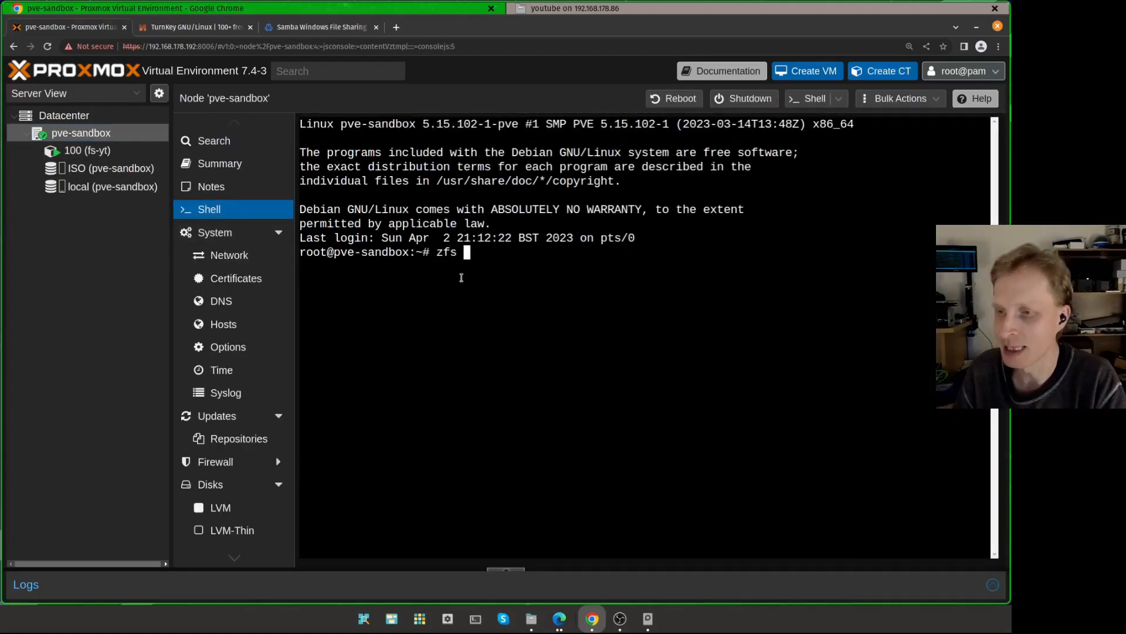
key(Return)
Step: Change into /tank/data and list its contents with ls -l to inspect the new folder's ownership
drag(624, 289, 305, 278)
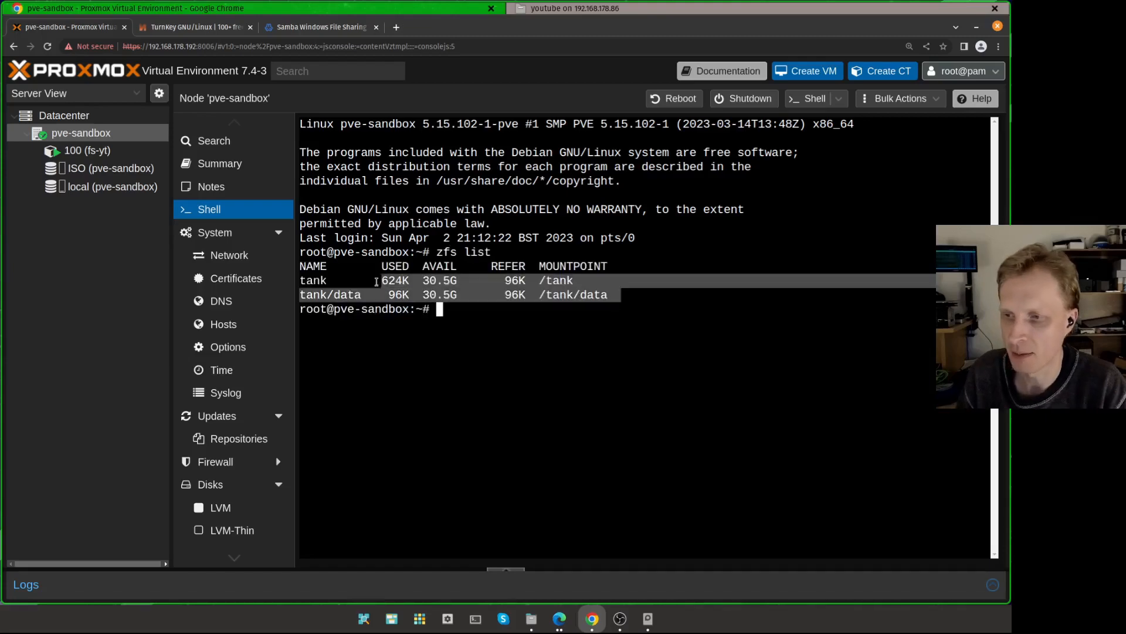
click(321, 277)
drag(556, 278, 300, 264)
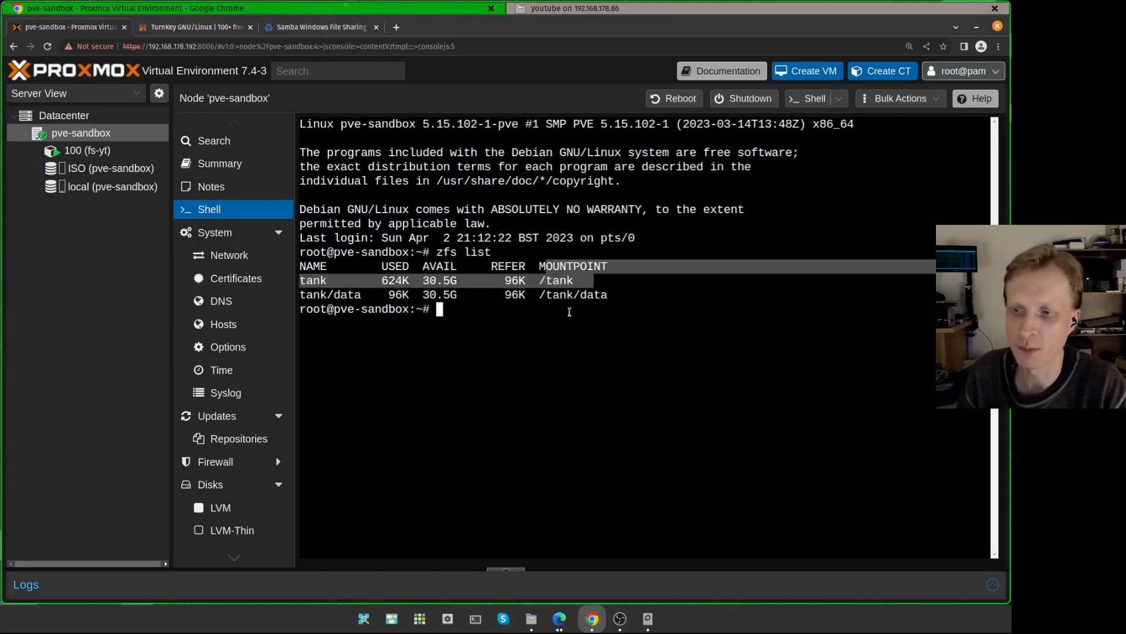
click(569, 311)
text(cd /t)
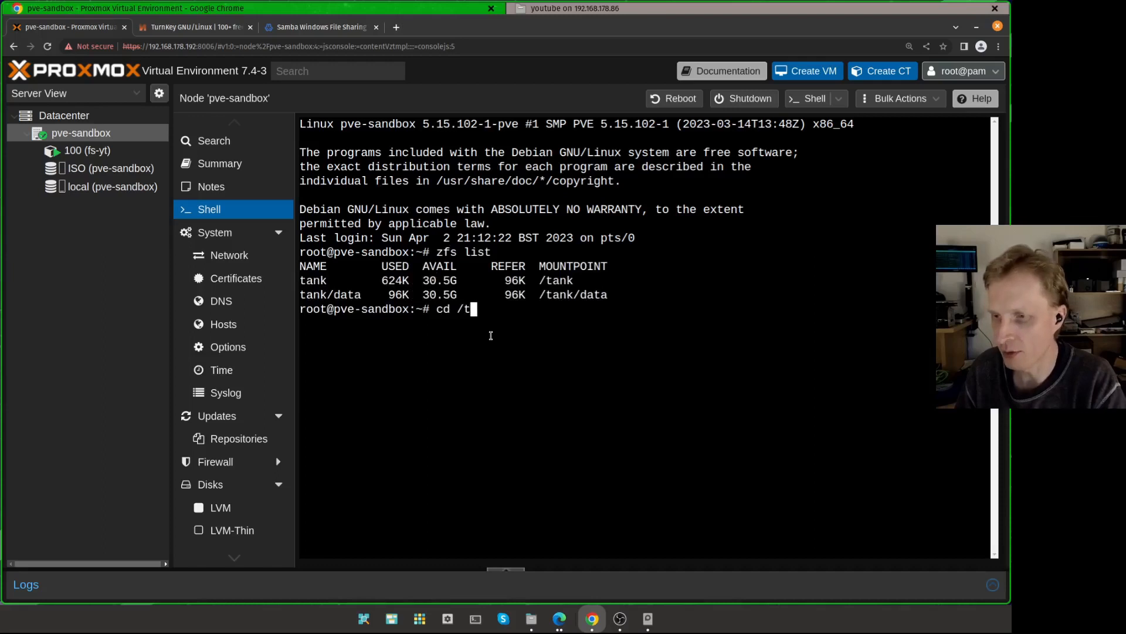
text(ank/data/)
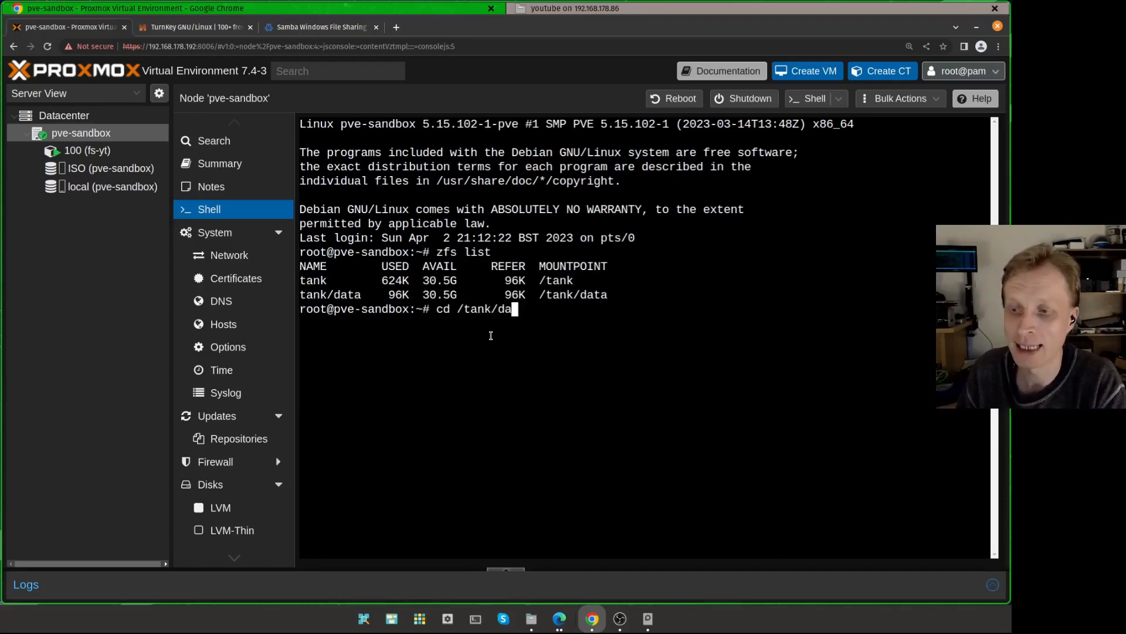
key(Return)
text(ls -l)
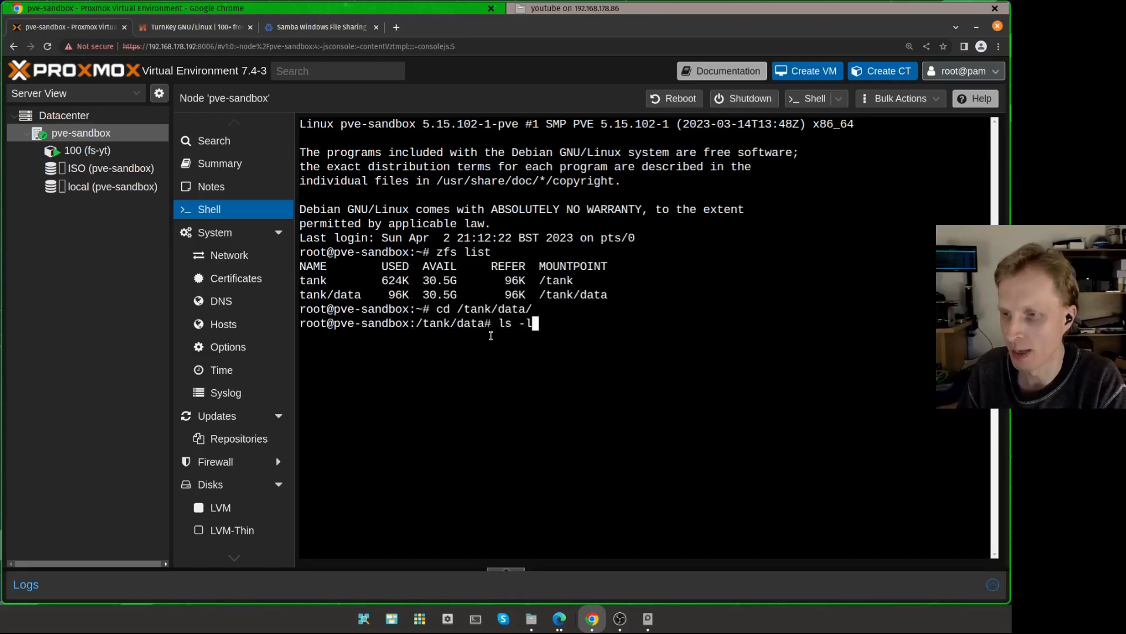
key(Return)
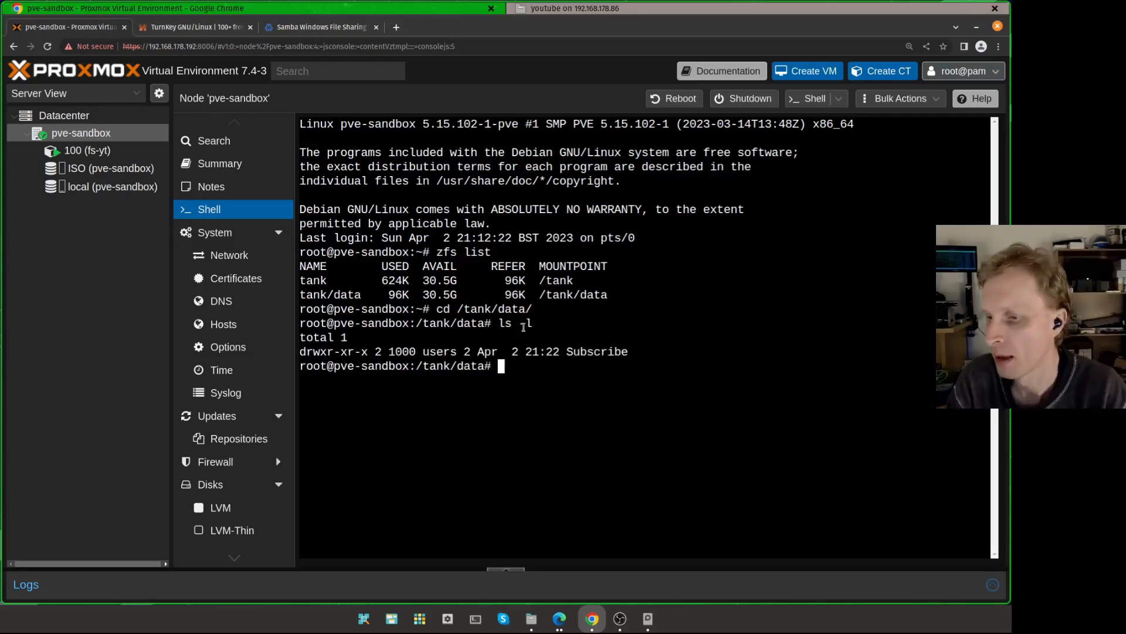
drag(562, 350, 660, 352)
click(602, 398)
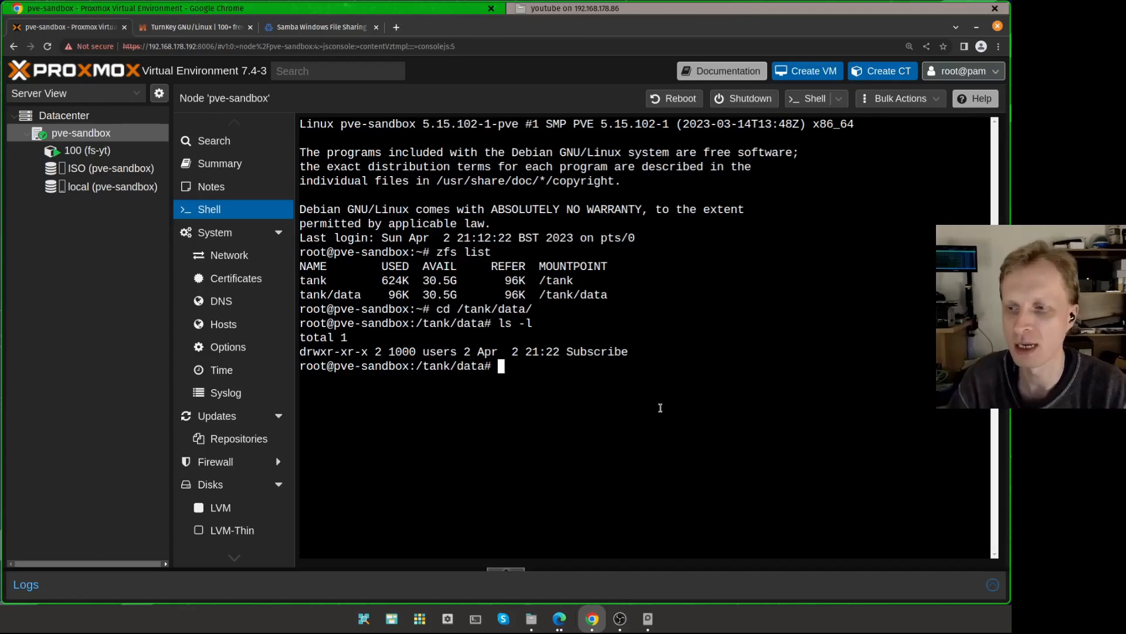
drag(661, 390, 536, 290)
click(572, 343)
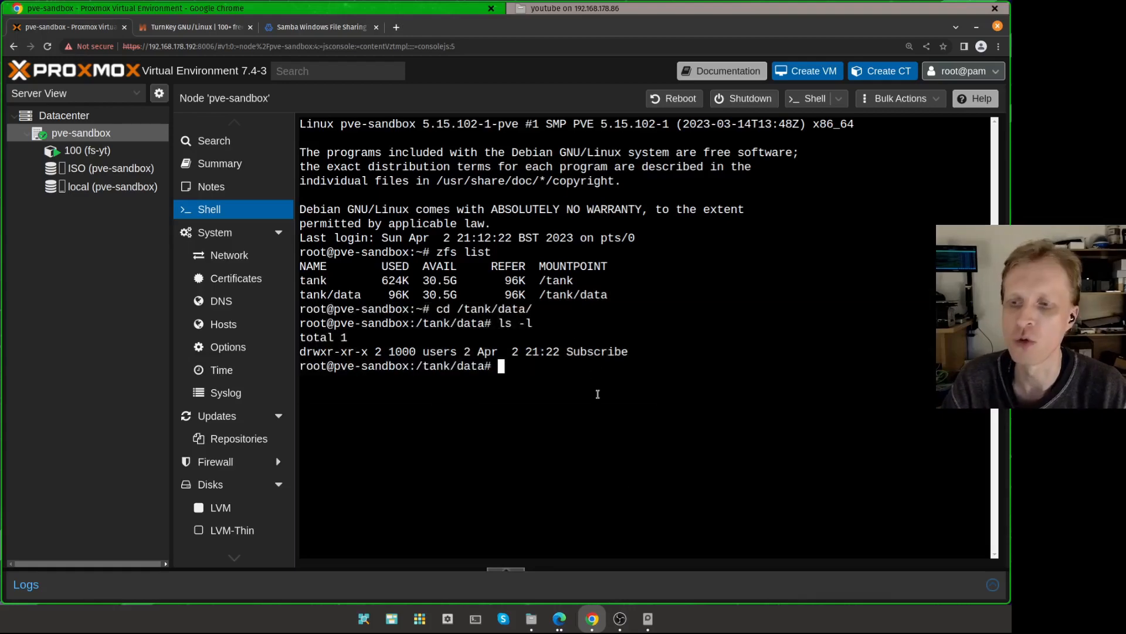
Step: Open the Webmin dashboard and review the container's system information and memory usage
click(303, 30)
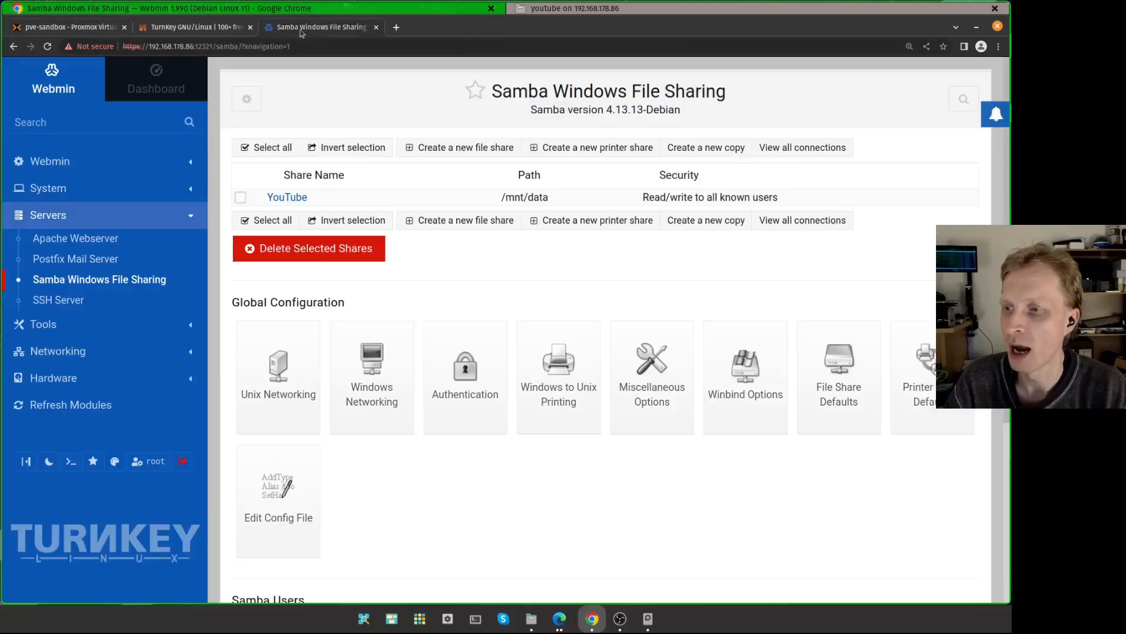
click(156, 82)
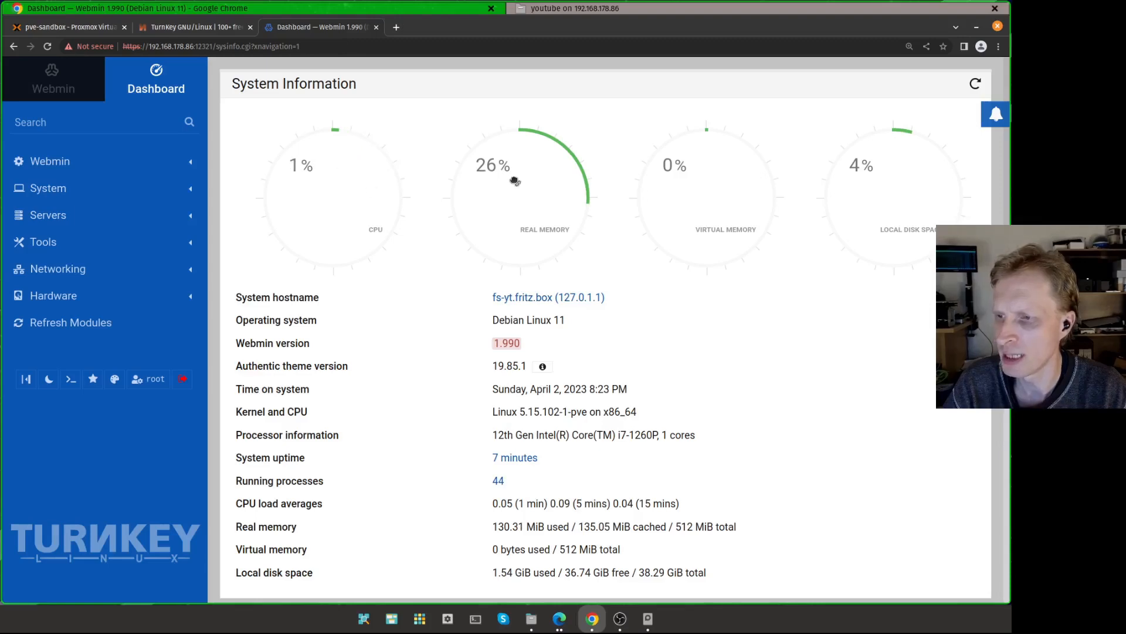
scroll(584, 394, down, 3)
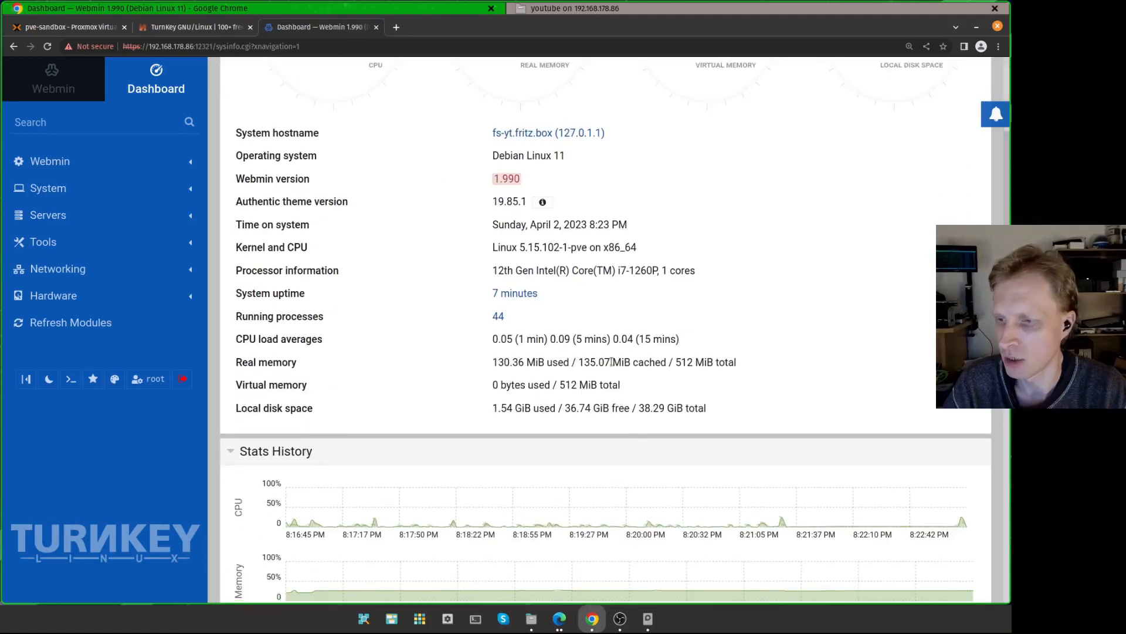
drag(730, 363, 658, 361)
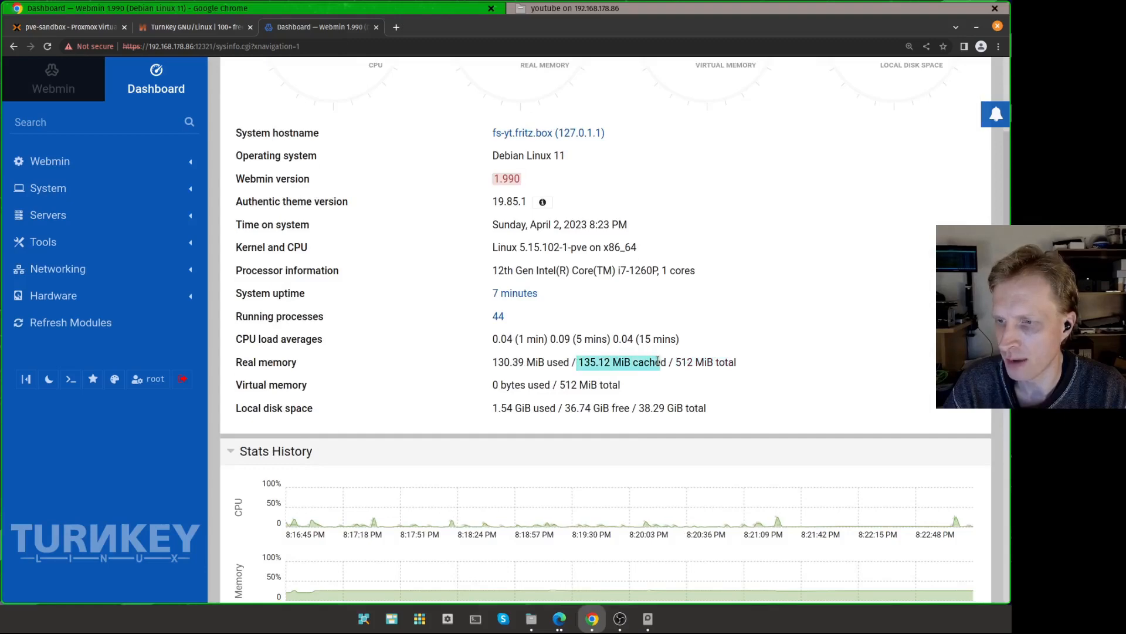
Step: Switch to Proxmox, open container 100 (fs-yt) summary and examine its memory usage
drag(493, 363, 560, 364)
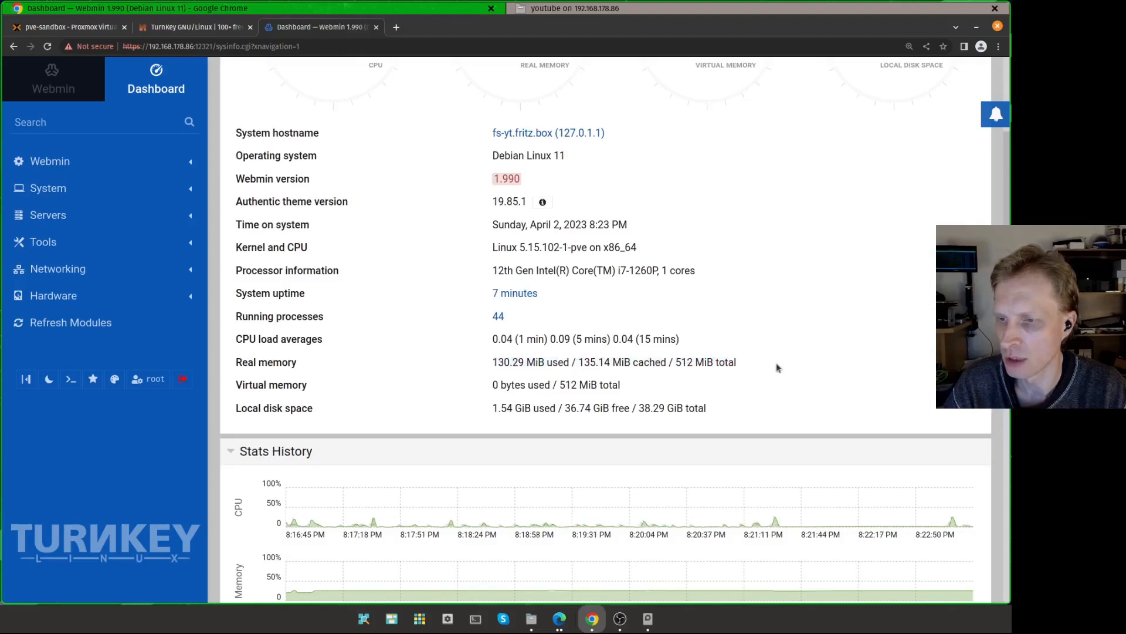
click(99, 27)
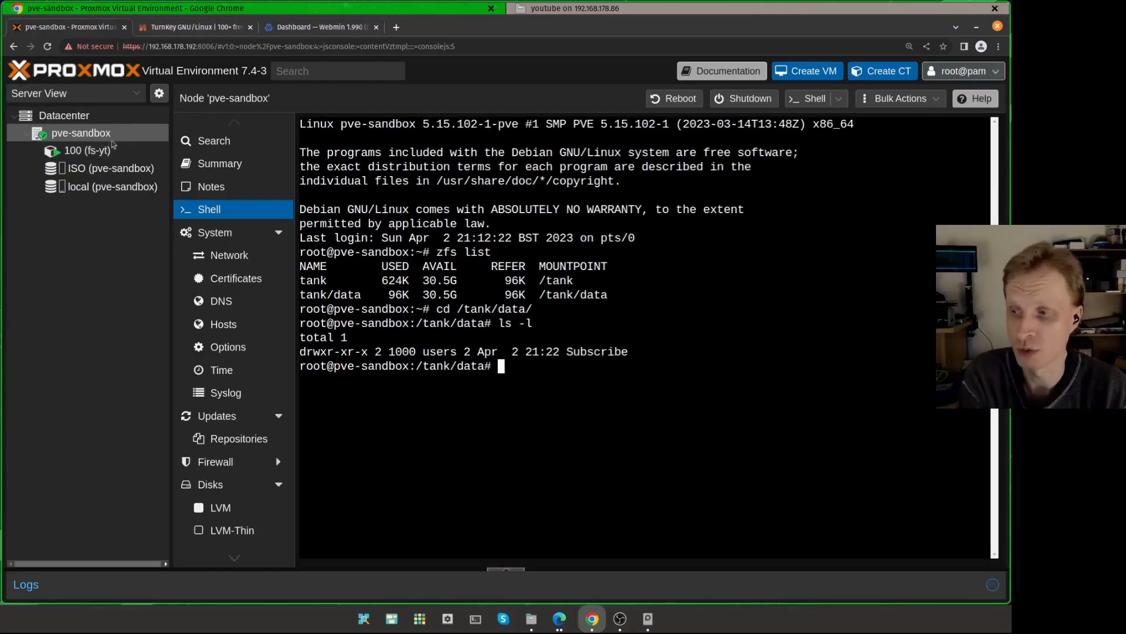
click(118, 169)
click(122, 152)
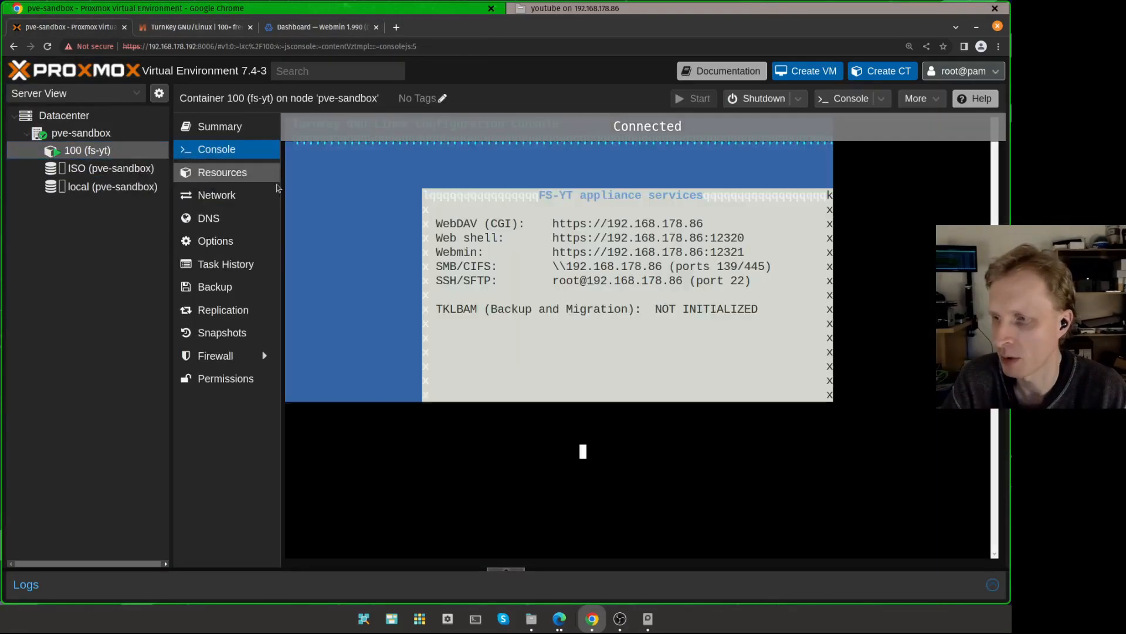
click(224, 126)
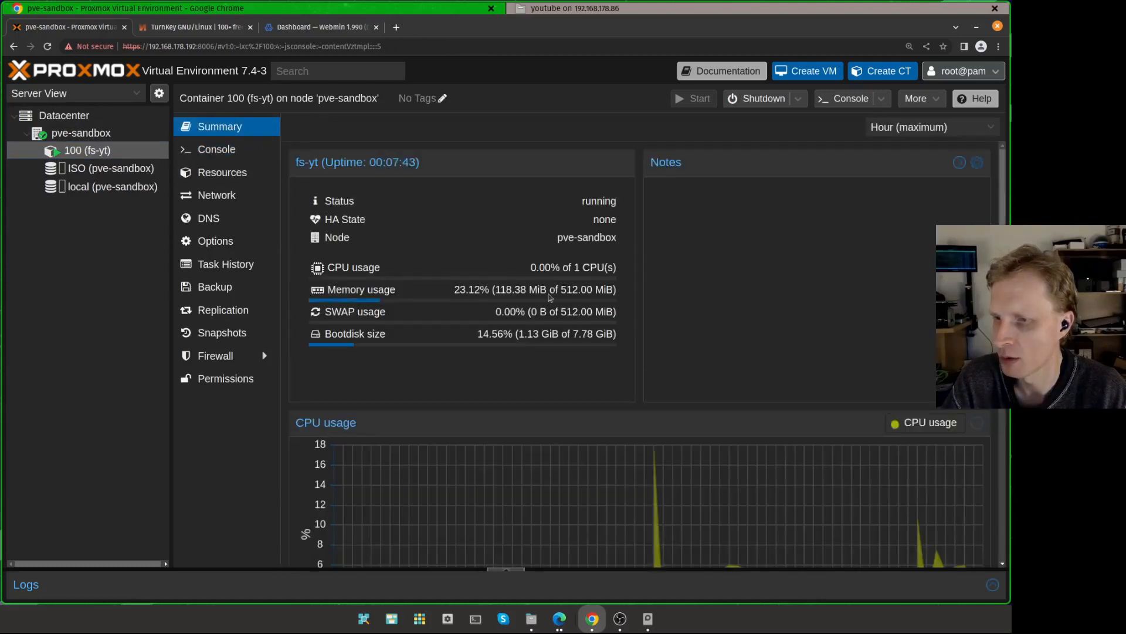
drag(494, 290, 617, 289)
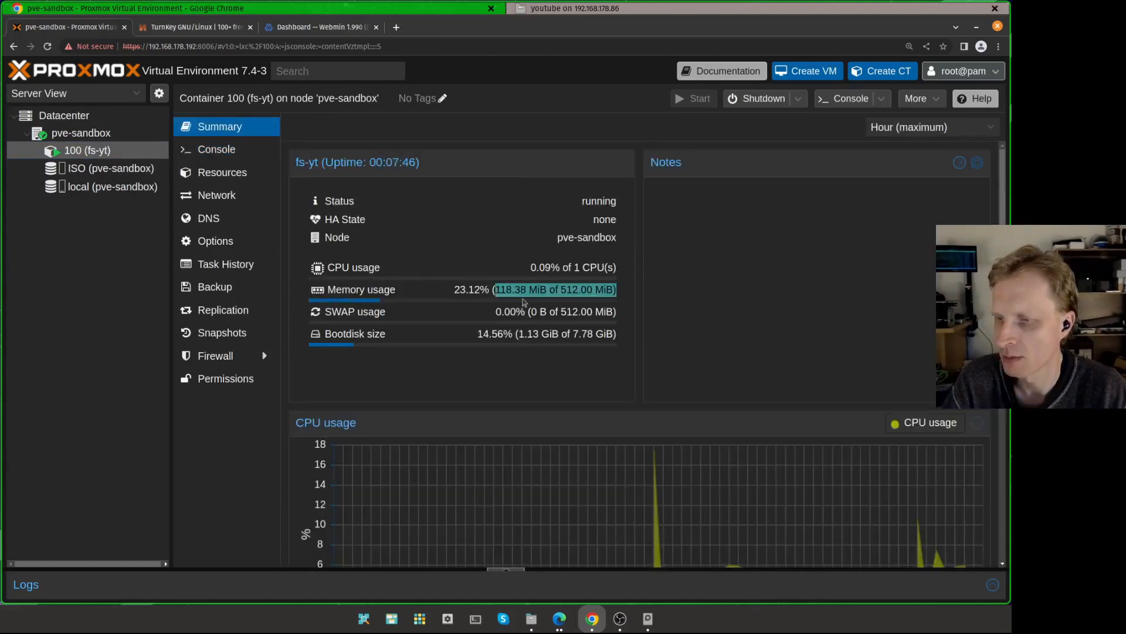
click(522, 293)
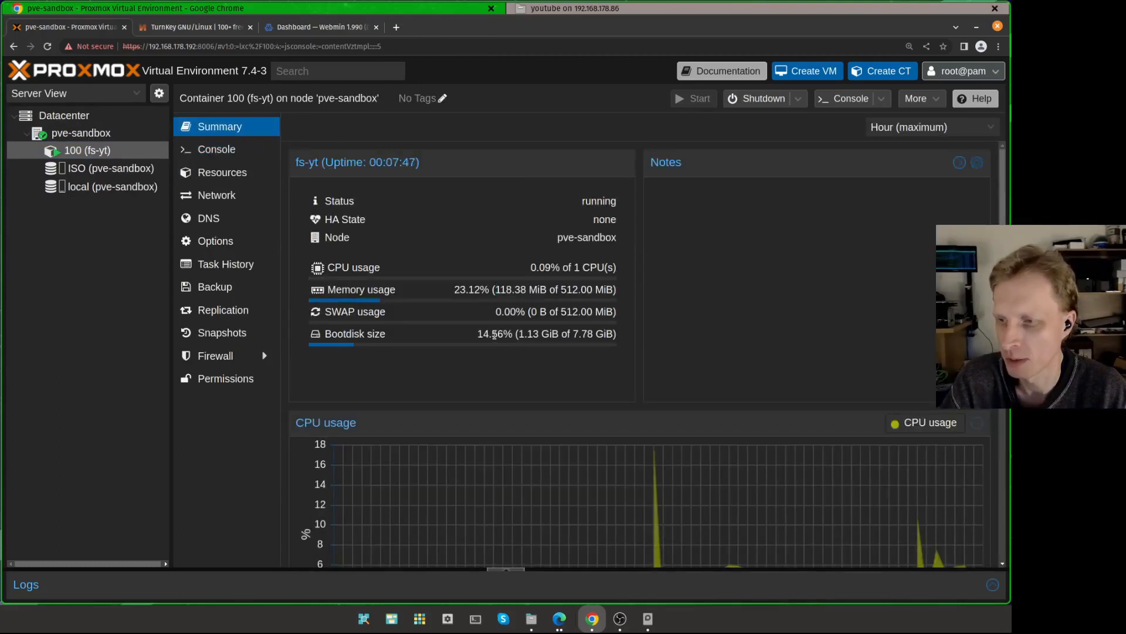
Step: Set the container's memory and swap to 256 MiB each in its resources
click(223, 172)
double_click(497, 154)
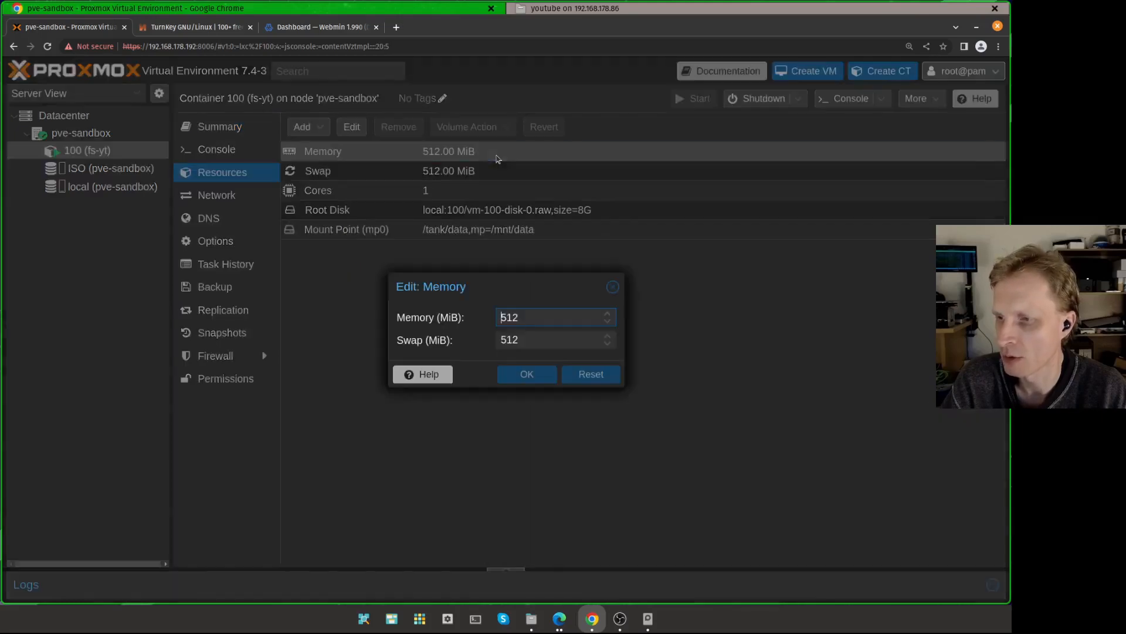
drag(526, 317, 458, 322)
text(256)
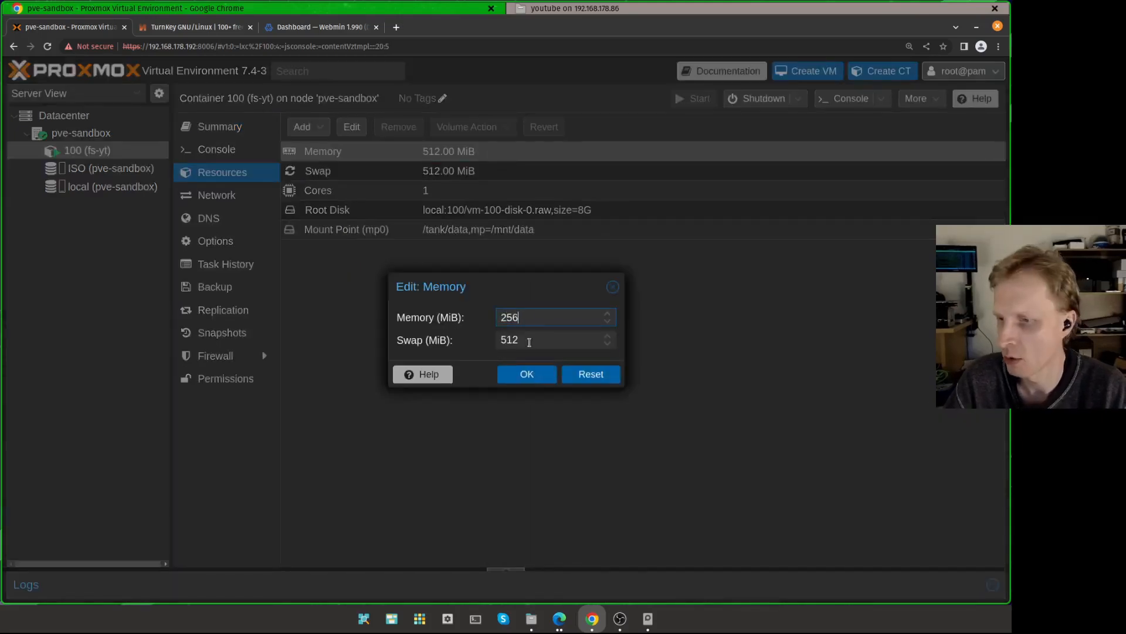
drag(521, 344, 466, 347)
text(256)
click(527, 374)
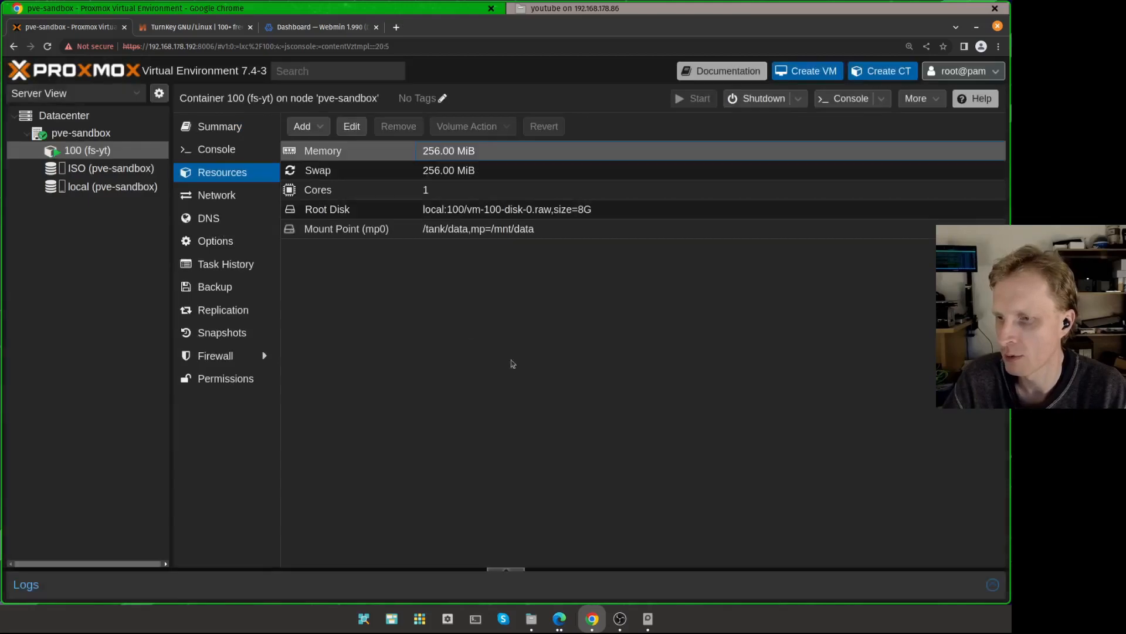
Step: Review the container's memory and swap usage on its summary page
click(246, 128)
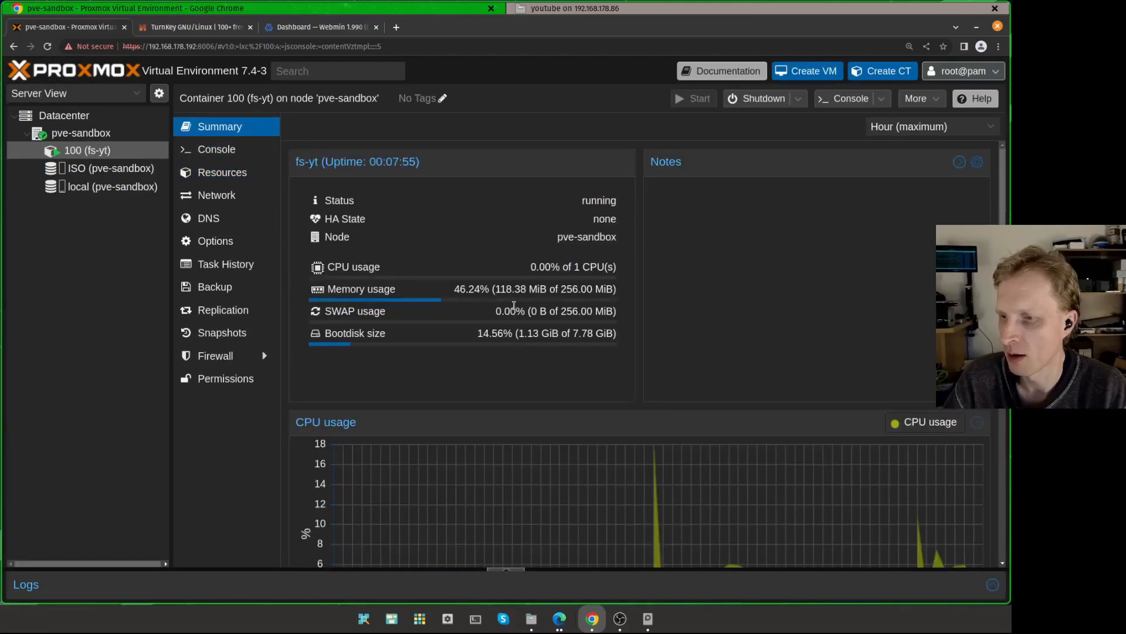
drag(459, 289, 549, 290)
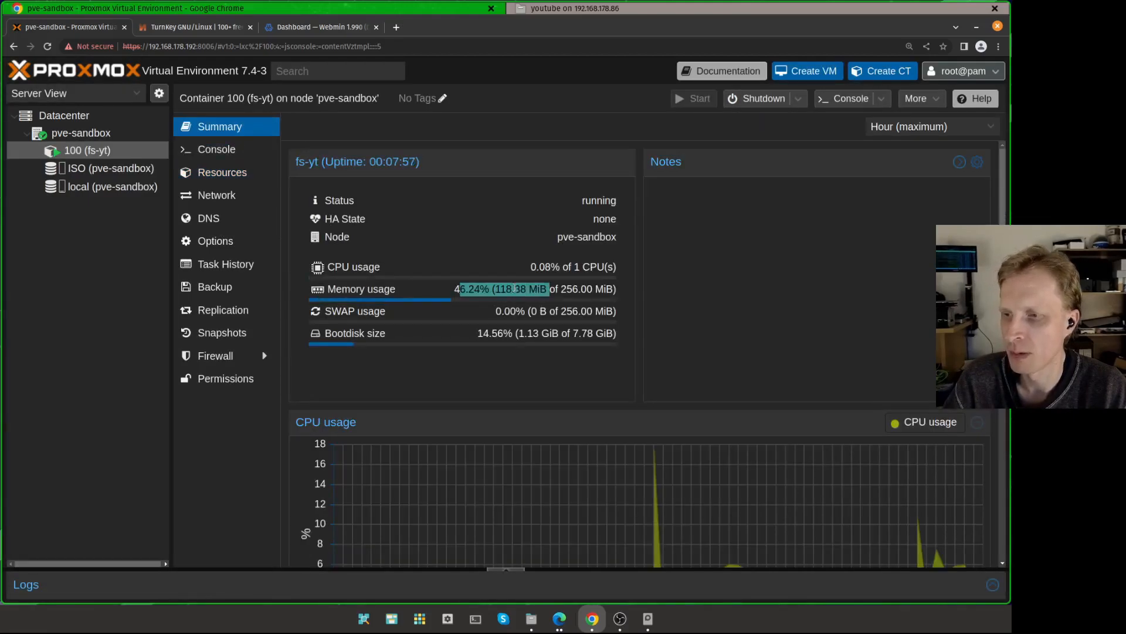
drag(456, 288, 561, 300)
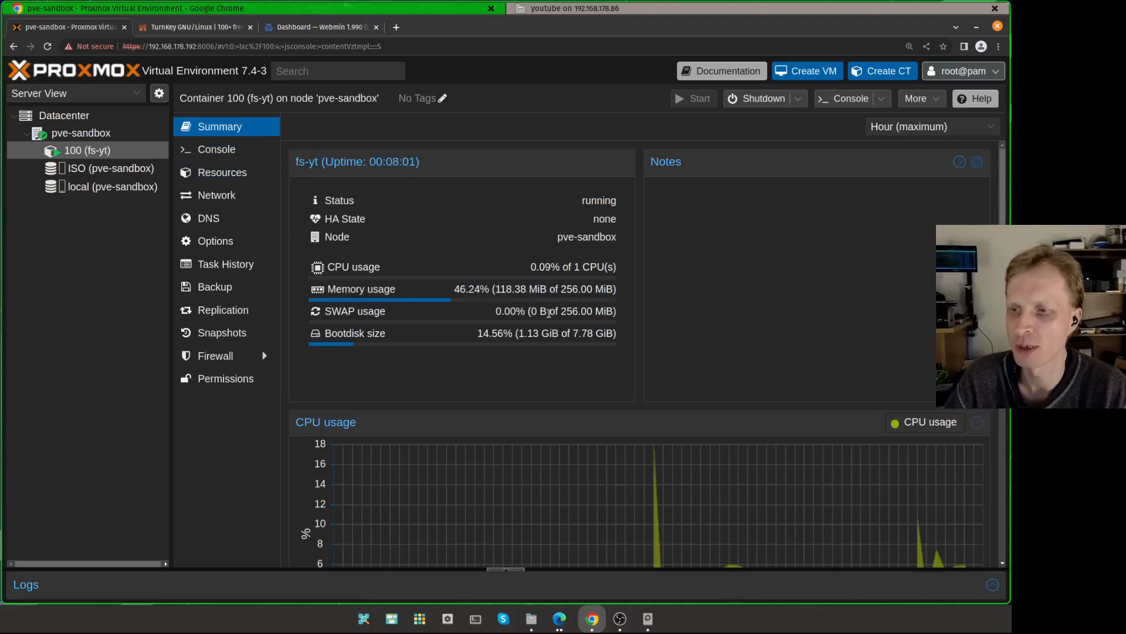
mouse_move(548, 312)
mouse_down()
mouse_move(558, 303)
mouse_move(542, 306)
mouse_up()
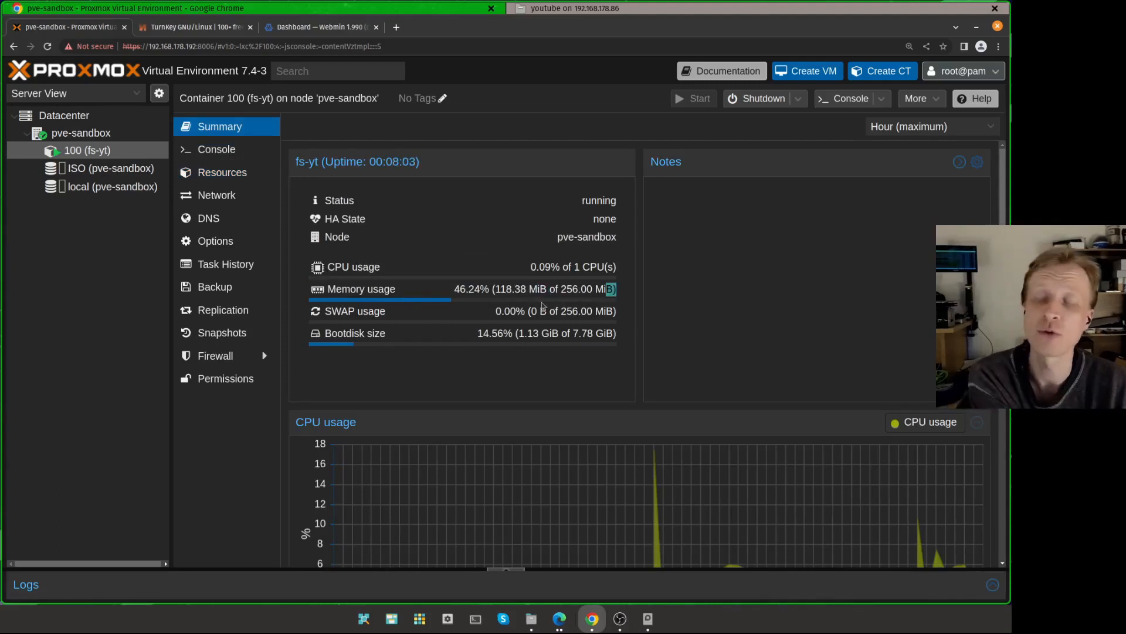